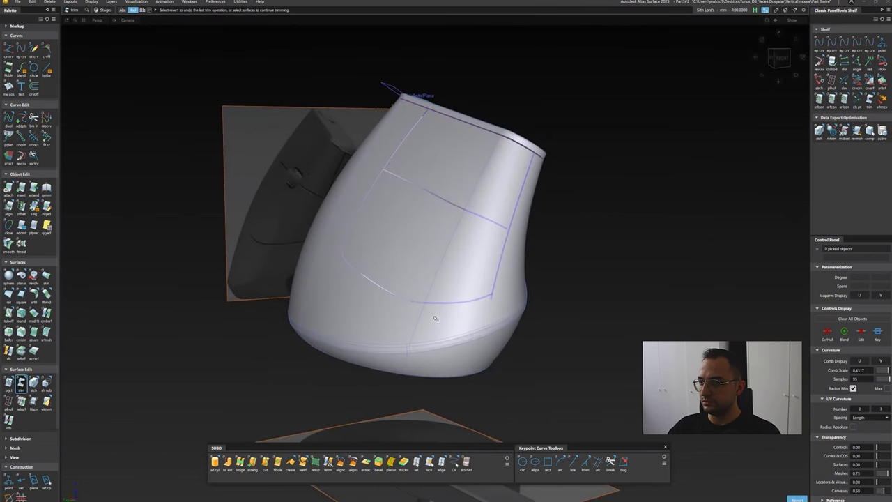
Step: Switch the vertical mouse model to wireframe display and pick the wanted curve among overlapping ones
{"action": "left_click_drag", "start_coordinate": [370, 290], "coordinate": [456, 313], "text": "alt+shift"}
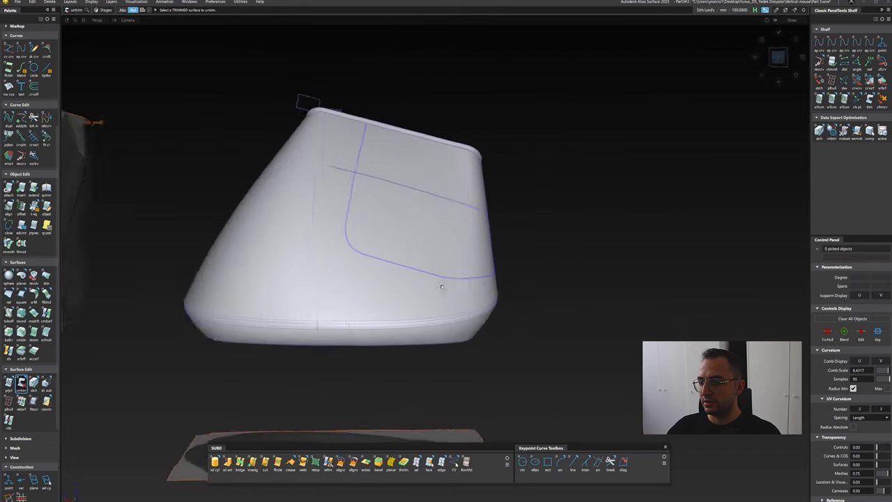
{"action": "right_click_drag", "start_coordinate": [441, 285], "coordinate": [419, 309], "text": "alt+shift"}
{"action": "key", "text": "ctrl+5"}
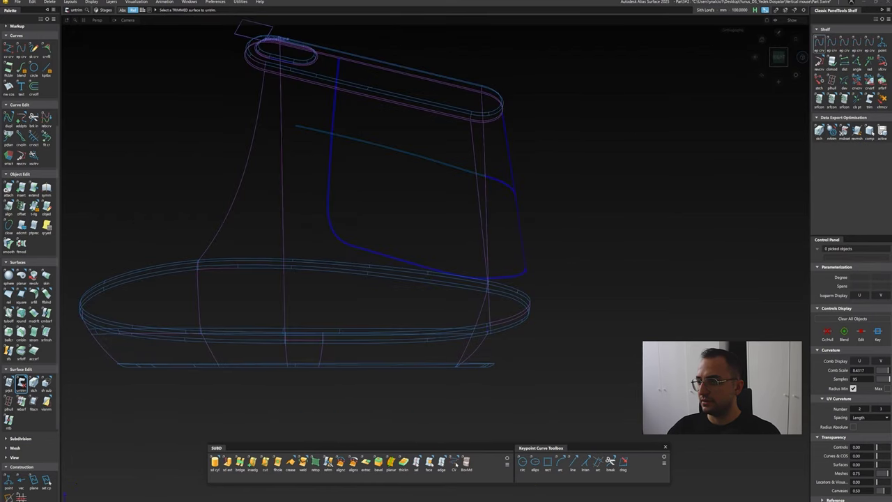
{"action": "left_click", "coordinate": [330, 181]}
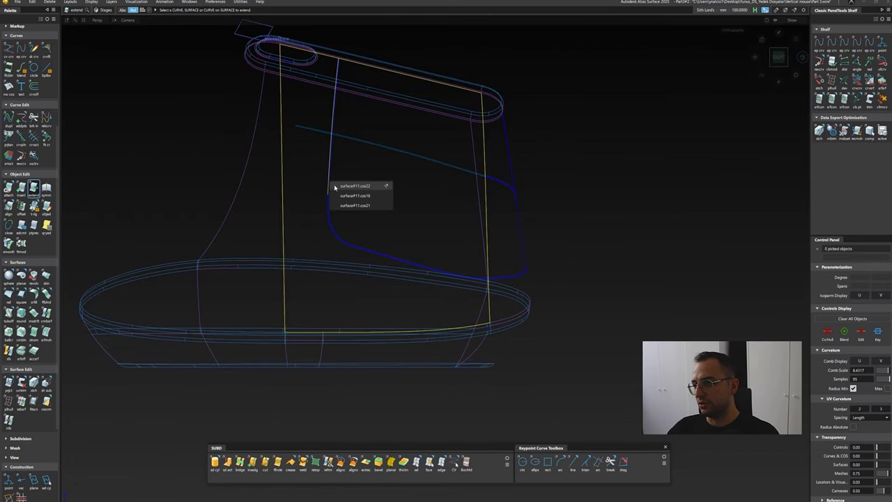
{"action": "left_click", "coordinate": [335, 184]}
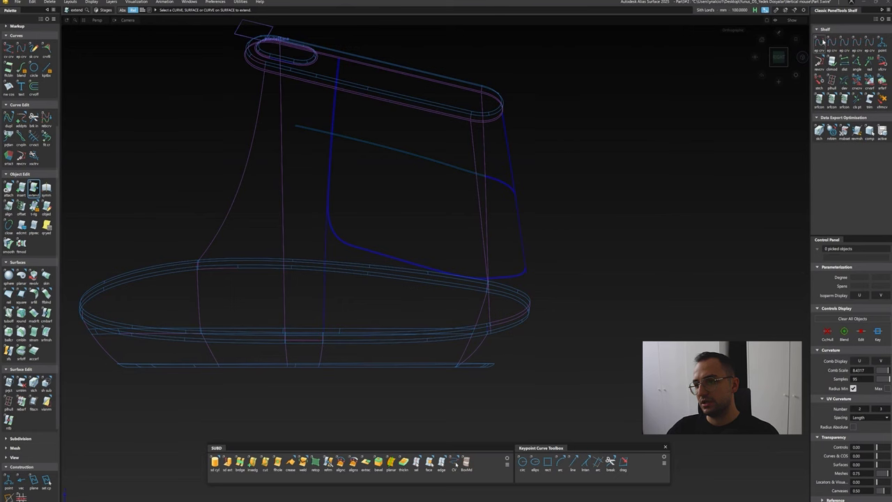
Step: Draw a new line curve starting at the end of the blue curve
{"action": "left_click_drag", "start_coordinate": [537, 244], "coordinate": [545, 251], "text": "alt+shift"}
{"action": "right_click_drag", "start_coordinate": [545, 251], "coordinate": [556, 269], "text": "alt+shift"}
{"action": "left_click_drag", "start_coordinate": [555, 269], "coordinate": [561, 260], "text": "alt+shift"}
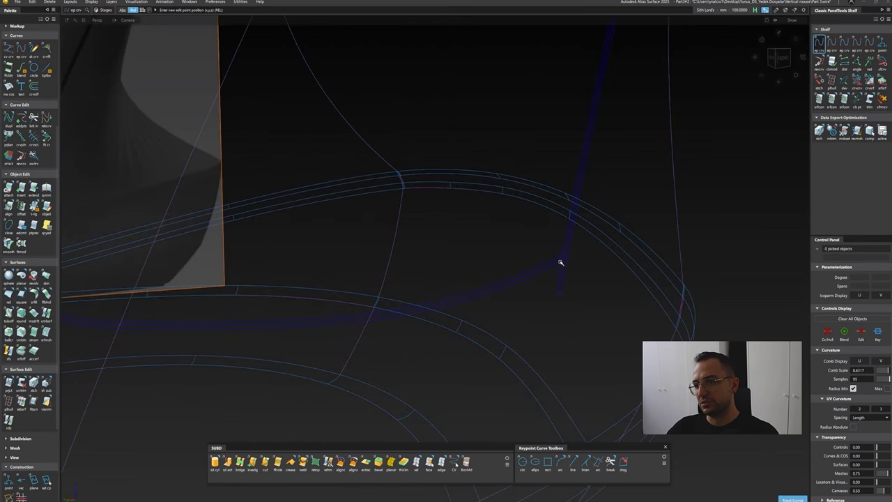
{"action": "left_click", "coordinate": [560, 277]}
{"action": "mouse_move", "coordinate": [560, 276]}
{"action": "right_mouse_down", "text": "alt+shift"}
{"action": "mouse_move", "coordinate": [550, 299]}
{"action": "mouse_move", "coordinate": [558, 264]}
{"action": "right_mouse_up", "text": "alt+shift"}
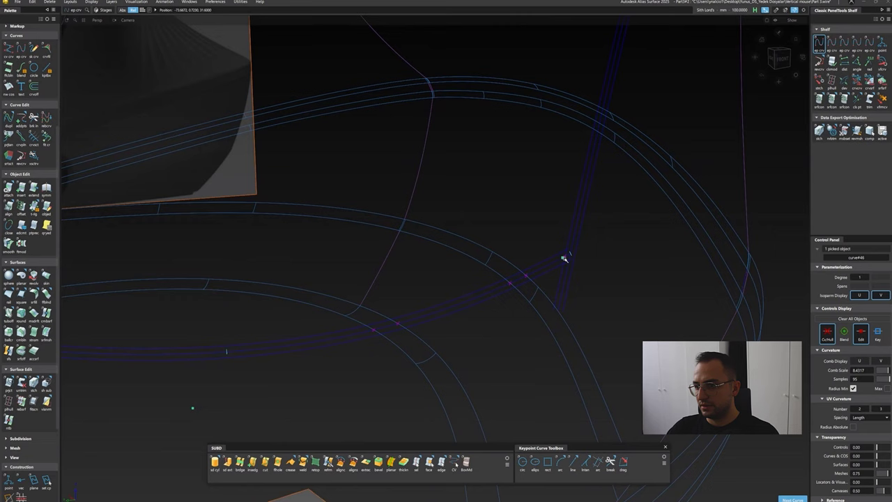
{"action": "left_click_drag", "start_coordinate": [565, 258], "coordinate": [488, 303], "text": "alt+shift"}
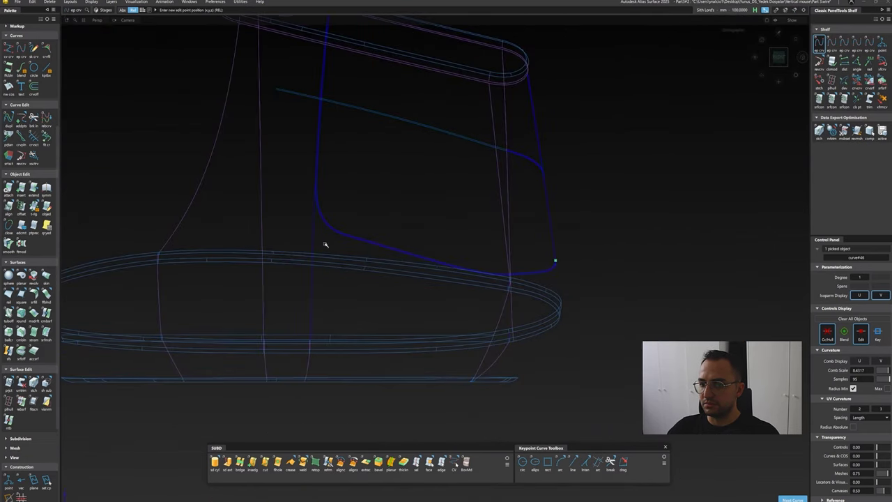
{"action": "key", "text": "Escape"}
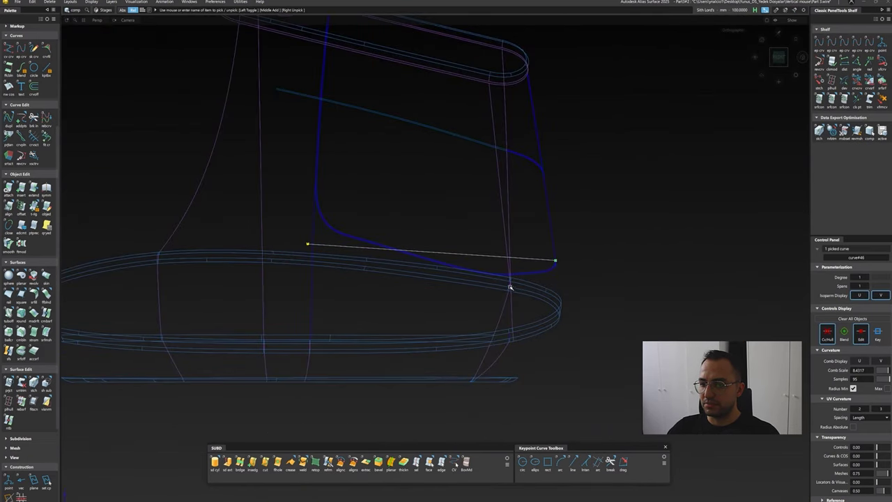
Step: Lengthen the new line curve with the Extend tool
{"action": "key", "text": "e"}
{"action": "right_click_drag", "start_coordinate": [341, 193], "coordinate": [268, 161], "text": "alt+shift"}
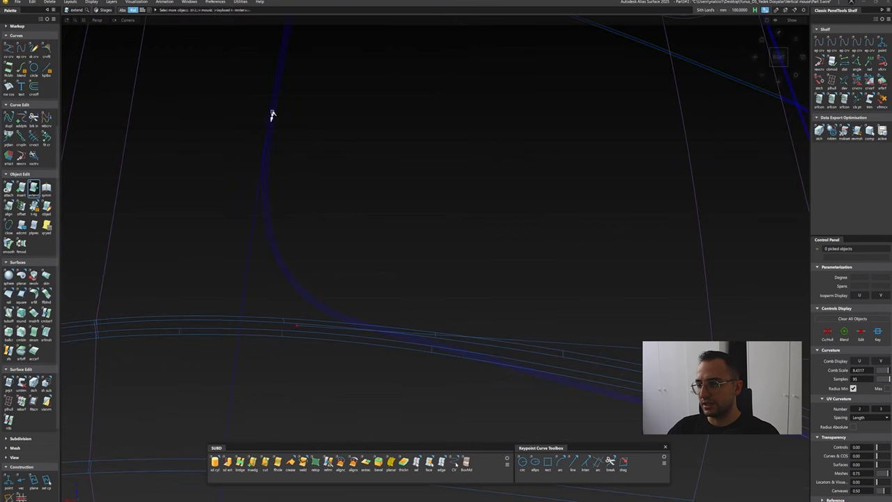
{"action": "left_click", "coordinate": [272, 115]}
{"action": "right_click_drag", "start_coordinate": [339, 195], "coordinate": [327, 314], "text": "alt+shift"}
{"action": "left_click_drag", "start_coordinate": [290, 233], "coordinate": [301, 199], "text": "alt+shift"}
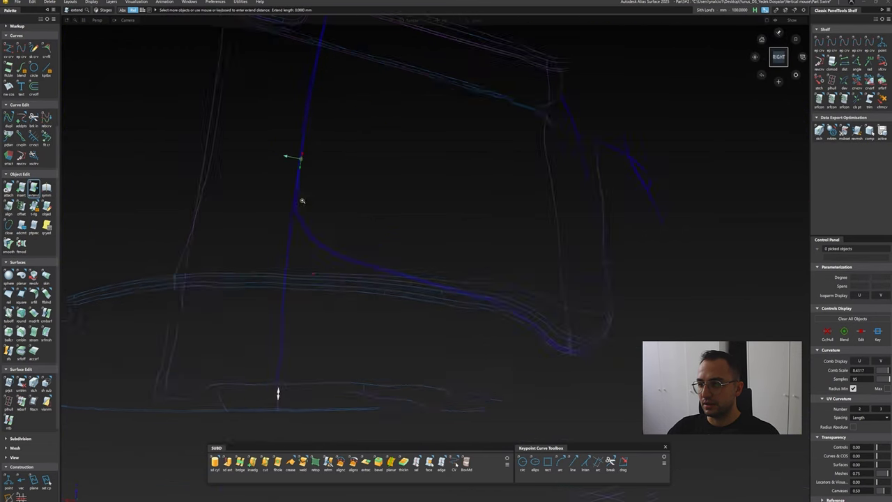
{"action": "right_click_drag", "start_coordinate": [300, 199], "coordinate": [287, 297], "text": "alt+shift"}
{"action": "right_click_drag", "start_coordinate": [292, 155], "coordinate": [387, 241], "text": "alt+shift"}
{"action": "left_click_drag", "start_coordinate": [388, 241], "coordinate": [390, 237], "text": "alt+shift"}
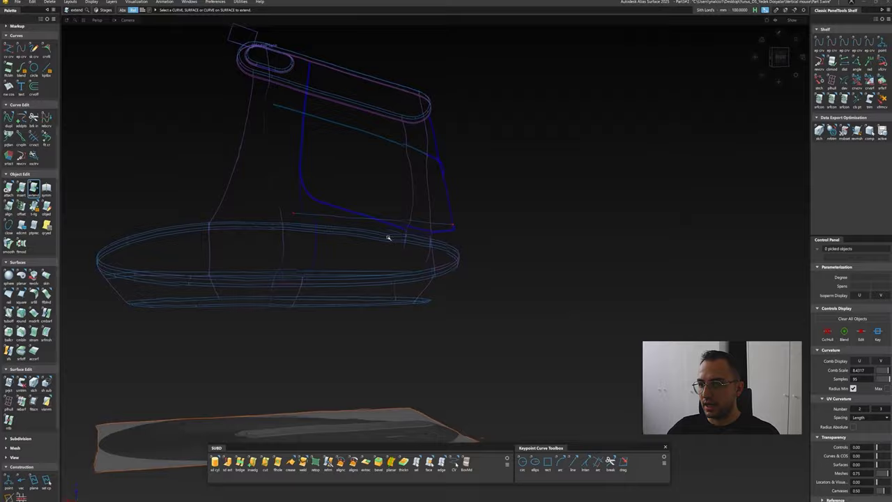
{"action": "right_click_drag", "start_coordinate": [391, 237], "coordinate": [464, 261], "text": "alt+shift"}
{"action": "key", "text": "Escape"}
Step: Raise the new curve to degree 3 and move its two middle CVs down
{"action": "left_click", "coordinate": [476, 255]}
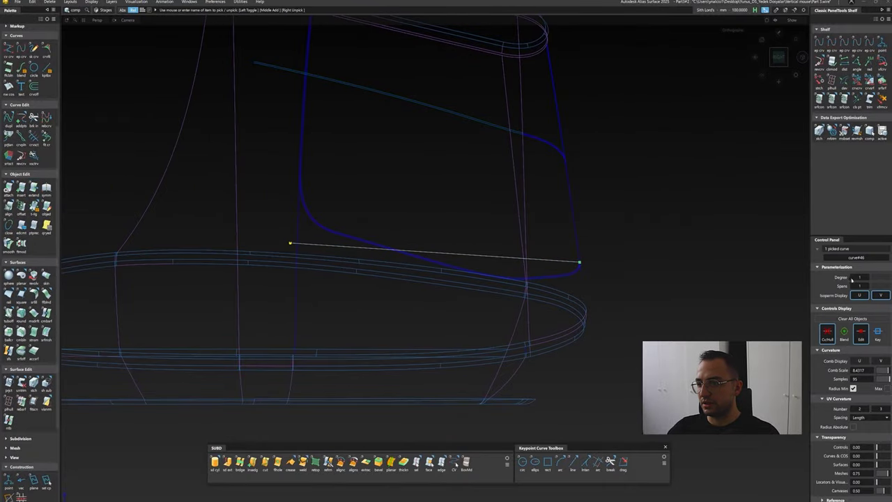
{"action": "left_click", "coordinate": [859, 290]}
{"action": "left_click_drag", "start_coordinate": [362, 244], "coordinate": [413, 258]}
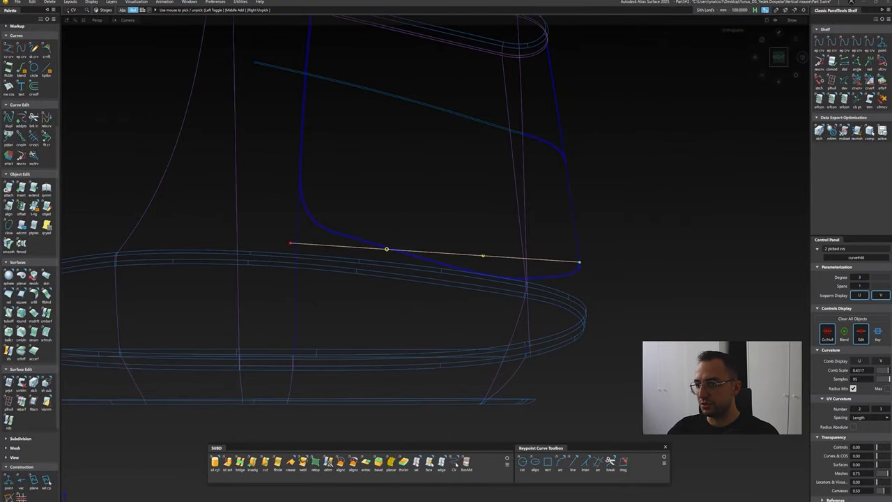
{"action": "right_click_drag", "start_coordinate": [709, 212], "coordinate": [705, 244]}
{"action": "left_click_drag", "start_coordinate": [394, 277], "coordinate": [467, 285]}
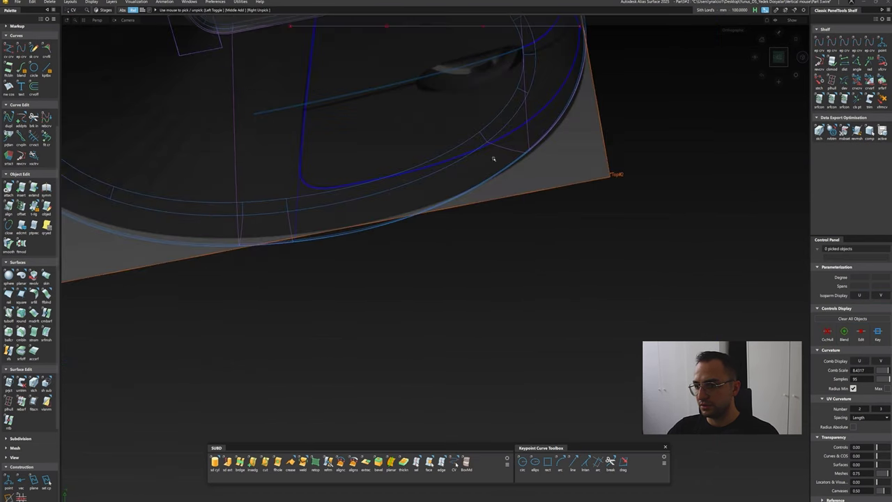
Step: Try moving the bottom curve upward, then undo the move
{"action": "left_click_drag", "start_coordinate": [494, 156], "coordinate": [458, 76], "text": "alt+shift"}
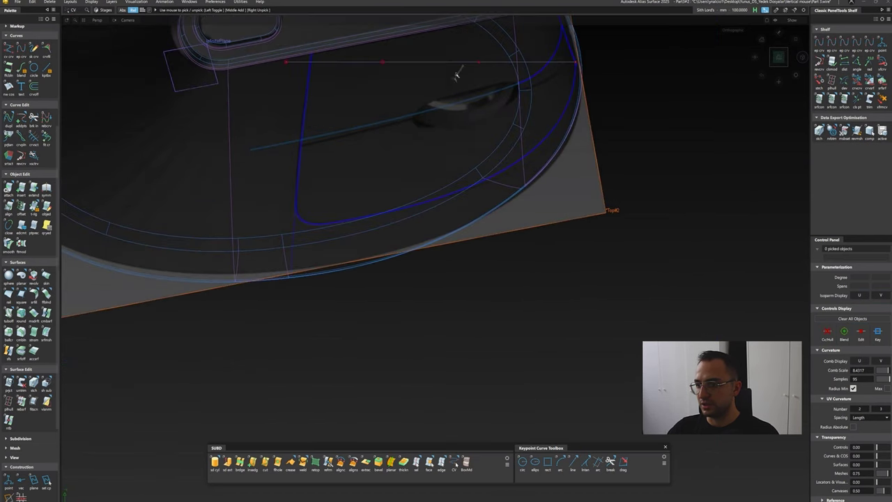
{"action": "left_click", "coordinate": [458, 64]}
{"action": "mouse_move", "coordinate": [655, 136]}
{"action": "middle_mouse_down"}
{"action": "mouse_move", "coordinate": [671, 150]}
{"action": "mouse_move", "coordinate": [663, 124]}
{"action": "mouse_move", "coordinate": [673, 174]}
{"action": "mouse_move", "coordinate": [613, 197]}
{"action": "middle_mouse_up"}
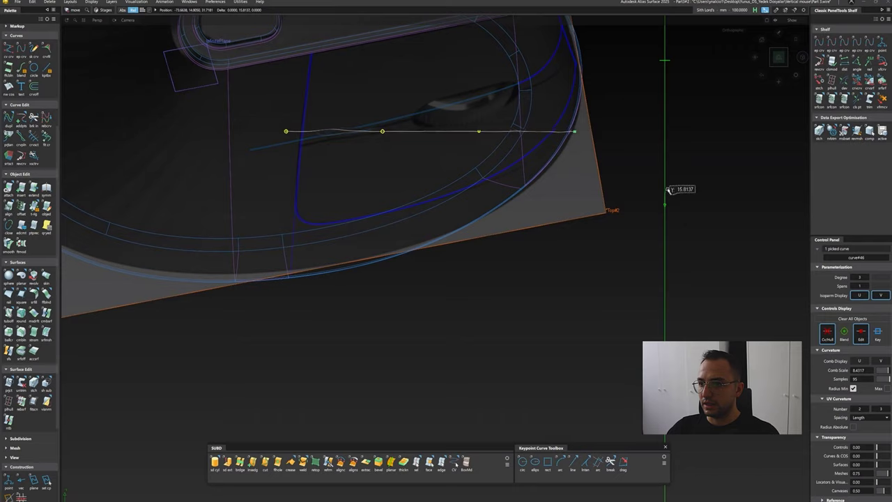
{"action": "key", "text": "ctrl+z"}
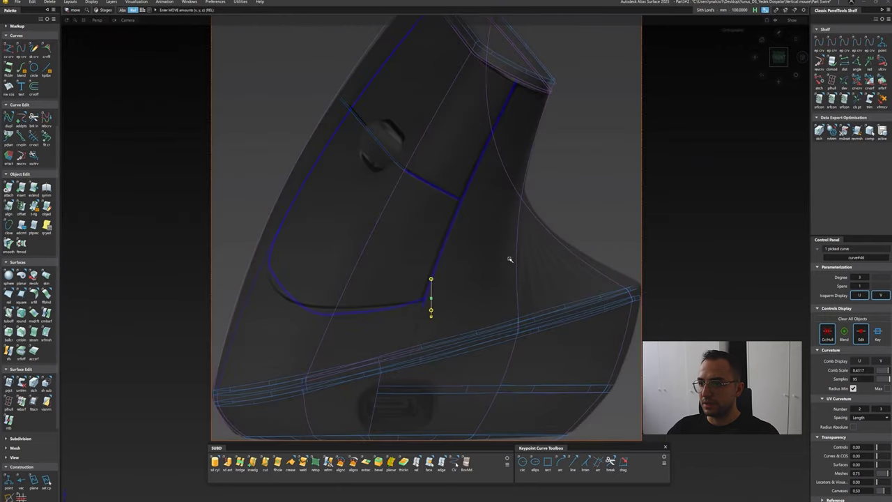
{"action": "mouse_move", "coordinate": [509, 260]}
{"action": "left_mouse_down", "text": "alt+shift"}
{"action": "mouse_move", "coordinate": [446, 264]}
{"action": "mouse_move", "coordinate": [400, 324]}
{"action": "mouse_move", "coordinate": [345, 300]}
{"action": "mouse_move", "coordinate": [465, 272]}
{"action": "left_mouse_up", "text": "alt+shift"}
Step: Pull the bottom curve out into a flat draft surface, then clear the selection
{"action": "scroll", "coordinate": [23, 414], "scroll_direction": "down", "scroll_amount": 5}
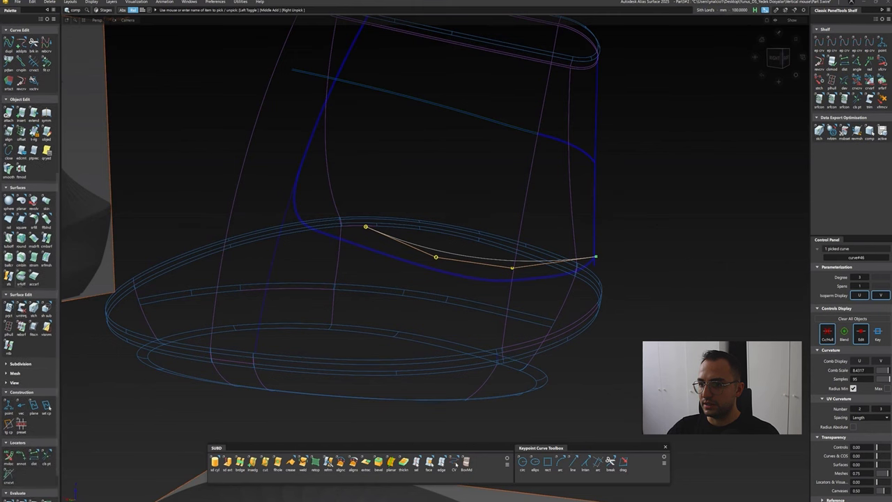
{"action": "double_click", "coordinate": [33, 63]}
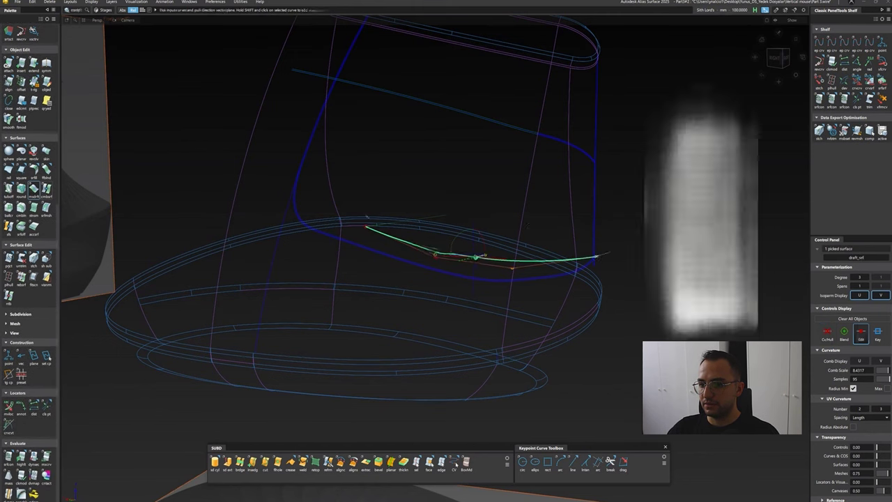
{"action": "left_click_drag", "start_coordinate": [418, 250], "coordinate": [433, 222], "text": "alt+shift"}
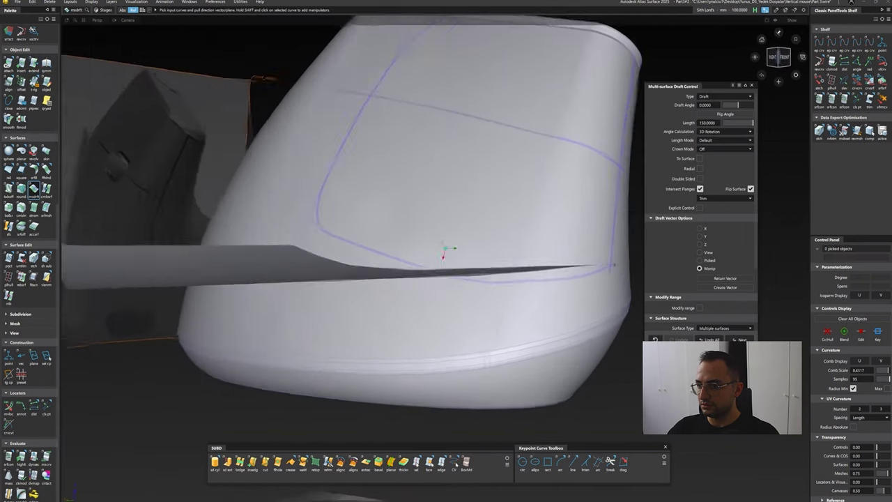
{"action": "left_click_drag", "start_coordinate": [446, 251], "coordinate": [540, 280], "text": "alt+shift"}
{"action": "left_click_drag", "start_coordinate": [460, 286], "coordinate": [438, 257]}
{"action": "left_click_drag", "start_coordinate": [400, 230], "coordinate": [401, 231]}
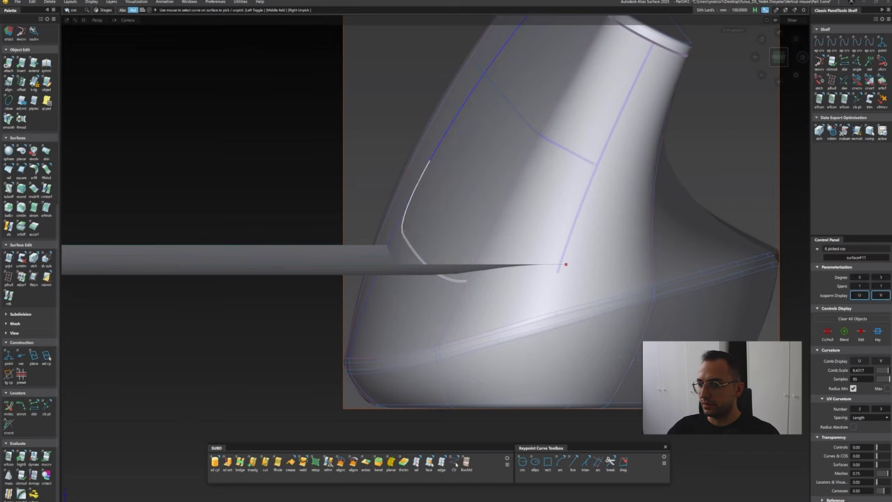
Step: Intersect the draft surface with the body, then move a control point on the new curve
{"action": "left_click", "coordinate": [519, 236]}
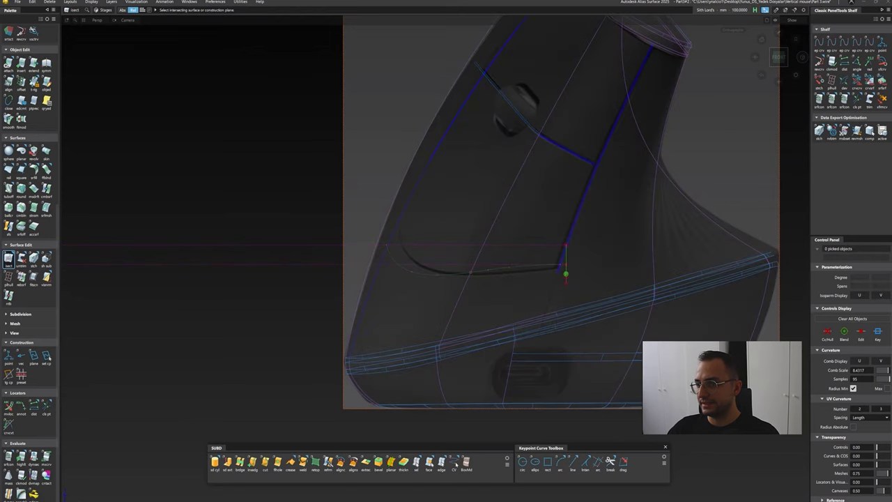
{"action": "mouse_move", "coordinate": [529, 293]}
{"action": "left_mouse_down", "text": "alt+shift"}
{"action": "mouse_move", "coordinate": [502, 278]}
{"action": "mouse_move", "coordinate": [543, 272]}
{"action": "mouse_move", "coordinate": [541, 322]}
{"action": "mouse_move", "coordinate": [516, 300]}
{"action": "mouse_move", "coordinate": [548, 324]}
{"action": "mouse_move", "coordinate": [542, 302]}
{"action": "left_mouse_up", "text": "alt+shift"}
{"action": "left_click", "coordinate": [550, 270]}
{"action": "scroll", "coordinate": [558, 313], "scroll_direction": "up", "scroll_amount": 2}
{"action": "key", "text": "m"}
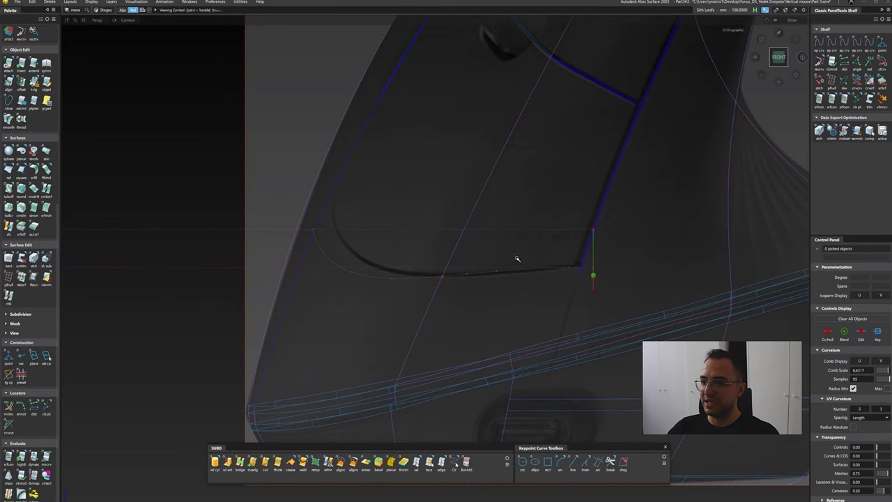
{"action": "mouse_move", "coordinate": [515, 257]}
{"action": "left_mouse_down", "text": "alt+shift"}
{"action": "mouse_move", "coordinate": [529, 279]}
{"action": "mouse_move", "coordinate": [510, 260]}
{"action": "mouse_move", "coordinate": [487, 287]}
{"action": "left_mouse_up", "text": "alt+shift"}
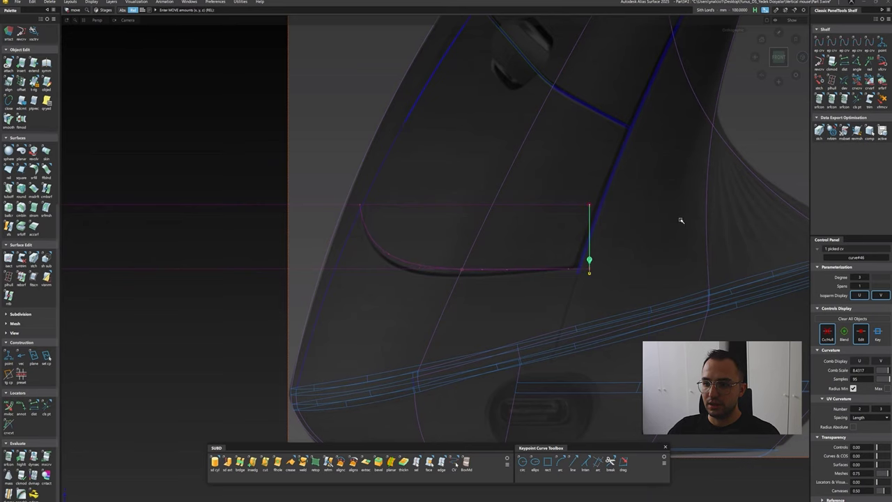
Step: Undo the curve's shape and end-tangent changes
{"action": "key", "text": "ctrl+z"}
{"action": "key", "text": "ctrl+z"}
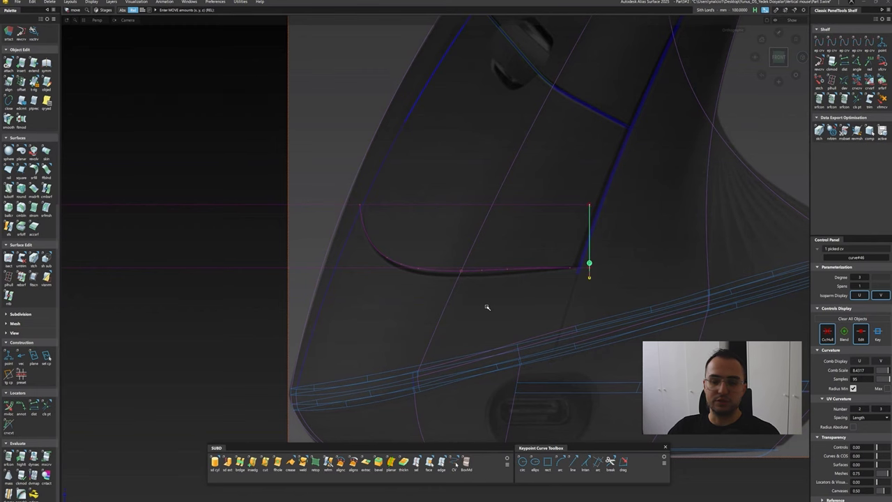
{"action": "key", "text": "ctrl+z"}
{"action": "left_click", "coordinate": [881, 99]}
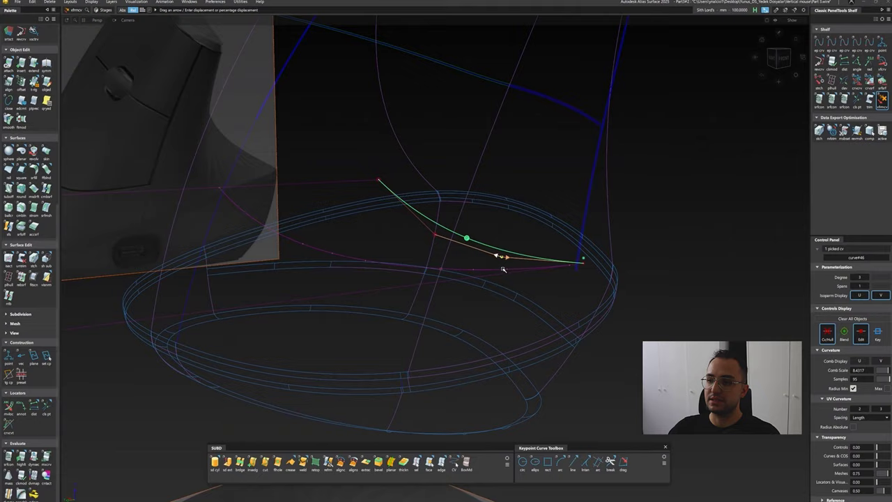
{"action": "key", "text": "ctrl+z"}
{"action": "key", "text": "ctrl+z"}
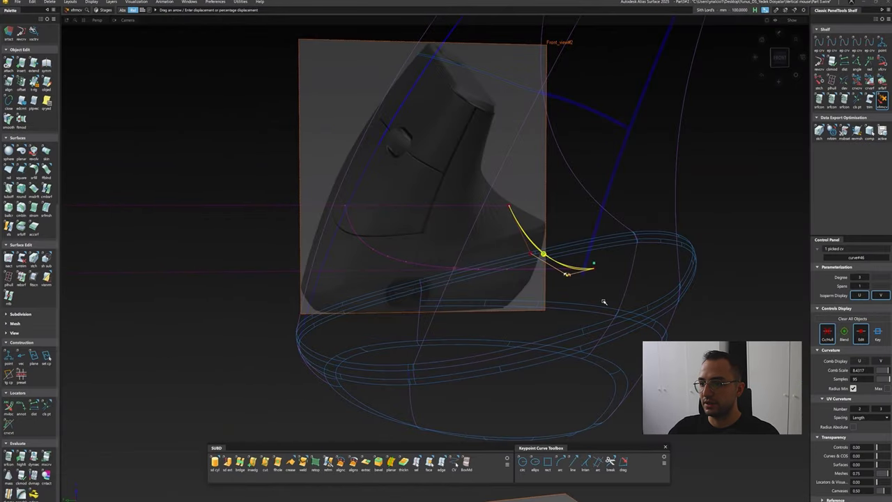
{"action": "key", "text": "ctrl+z"}
{"action": "key", "text": "ctrl+z"}
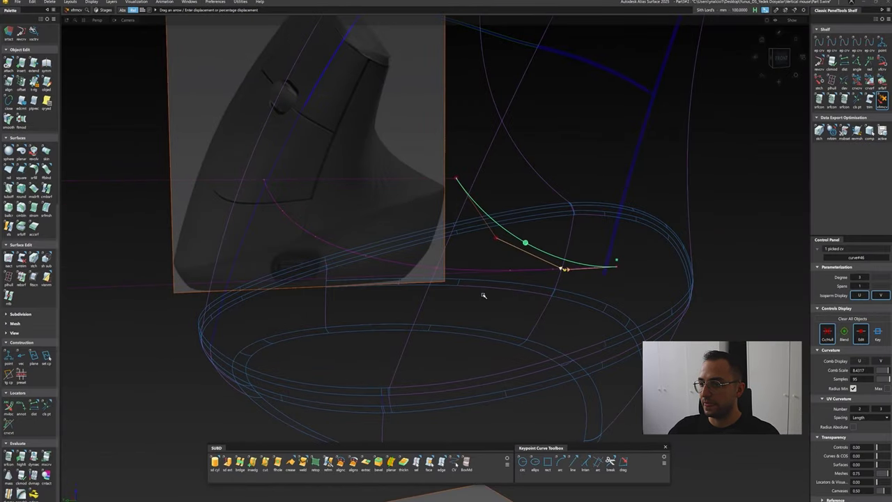
{"action": "key", "text": "ctrl+z"}
Step: Move the control point again, then undo the latest curve edits
{"action": "left_click_drag", "start_coordinate": [585, 300], "coordinate": [567, 305], "text": "ctrl+shift"}
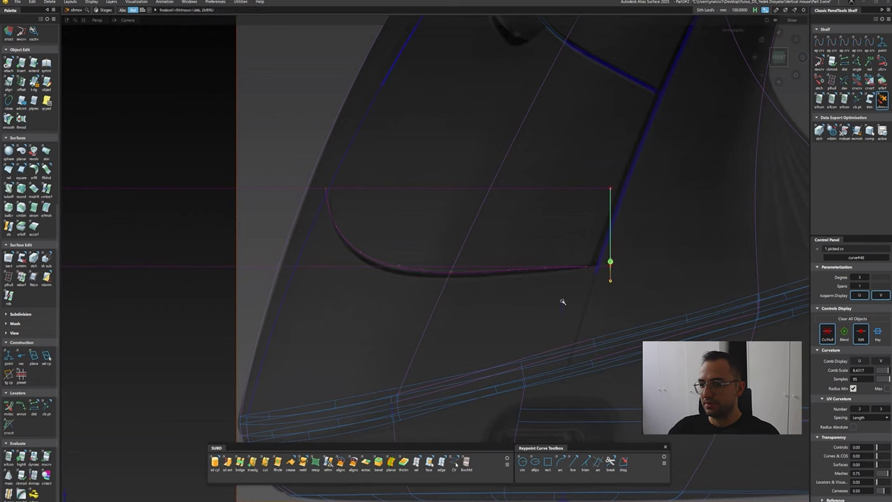
{"action": "key", "text": "ctrl+z"}
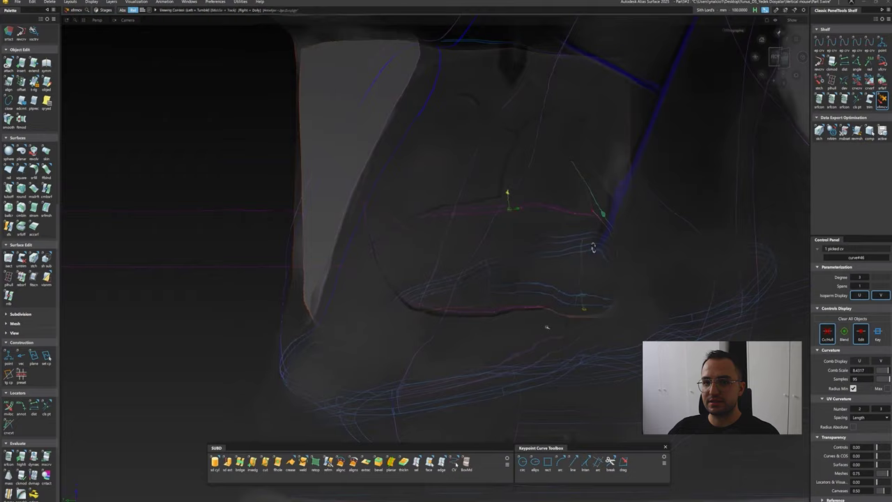
{"action": "key", "text": "ctrl+z"}
{"action": "key", "text": "ctrl+z"}
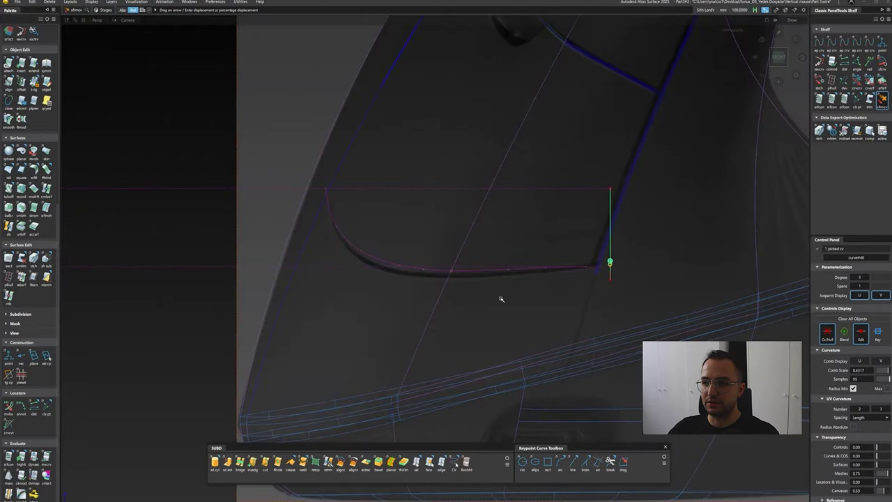
{"action": "key", "text": "ctrl+z"}
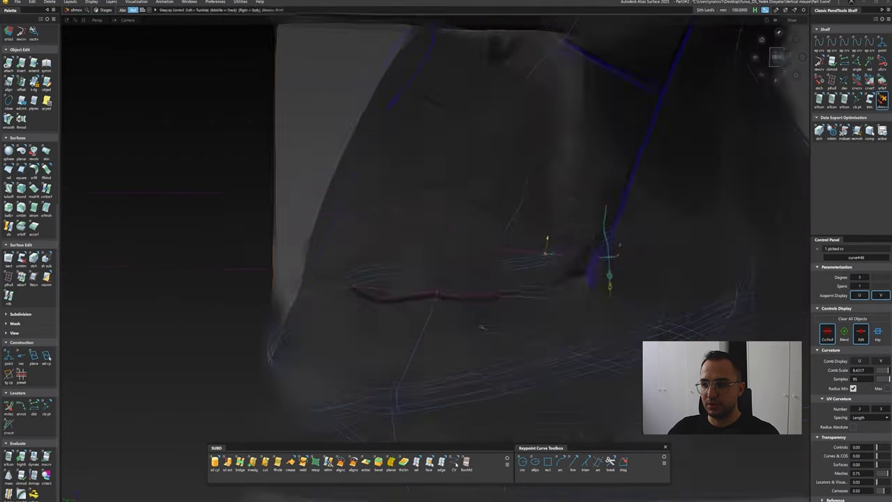
{"action": "key", "text": "ctrl+z"}
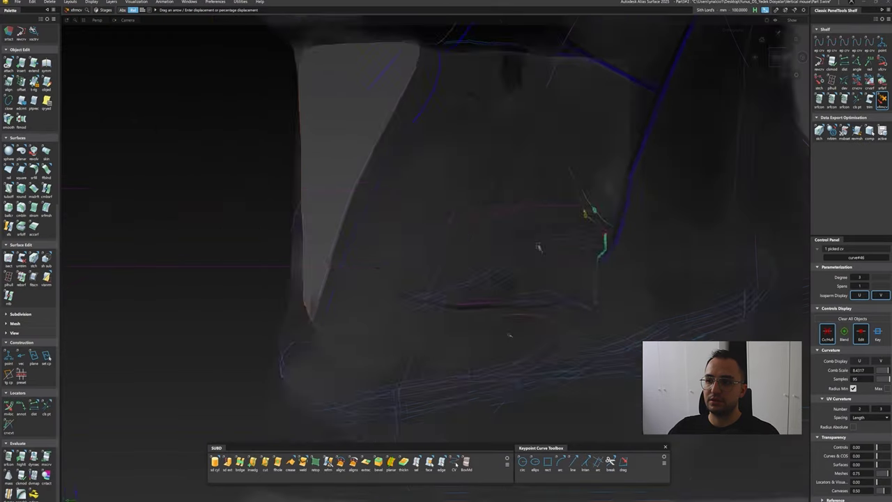
{"action": "key", "text": "ctrl+z"}
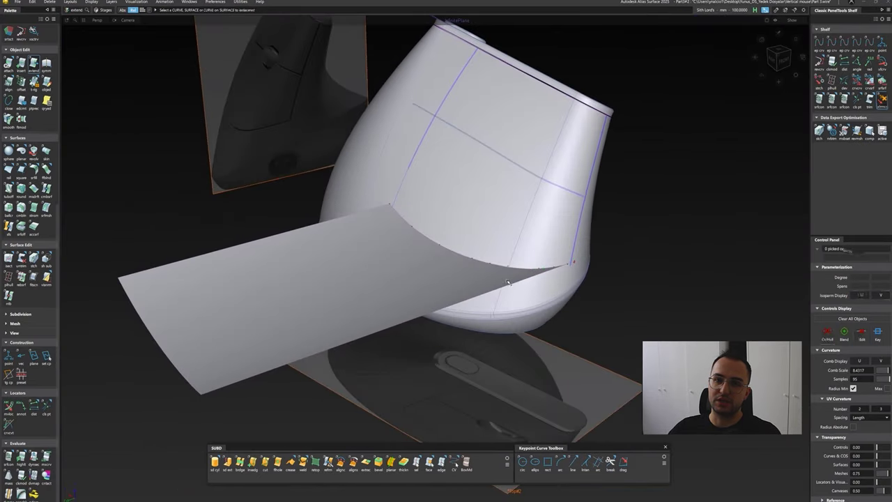
Step: Pick curve#47 for extending, then undo back out of it
{"action": "left_click", "coordinate": [508, 282]}
{"action": "left_click", "coordinate": [529, 293]}
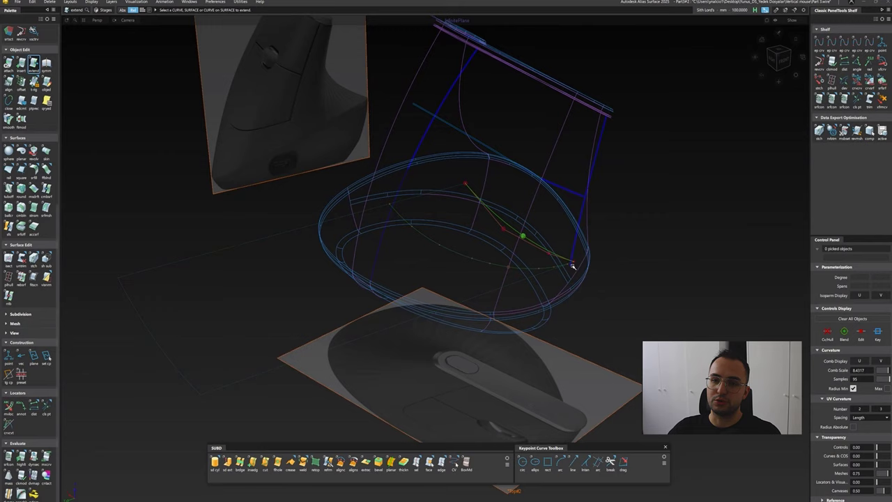
{"action": "key", "text": "ctrl+z"}
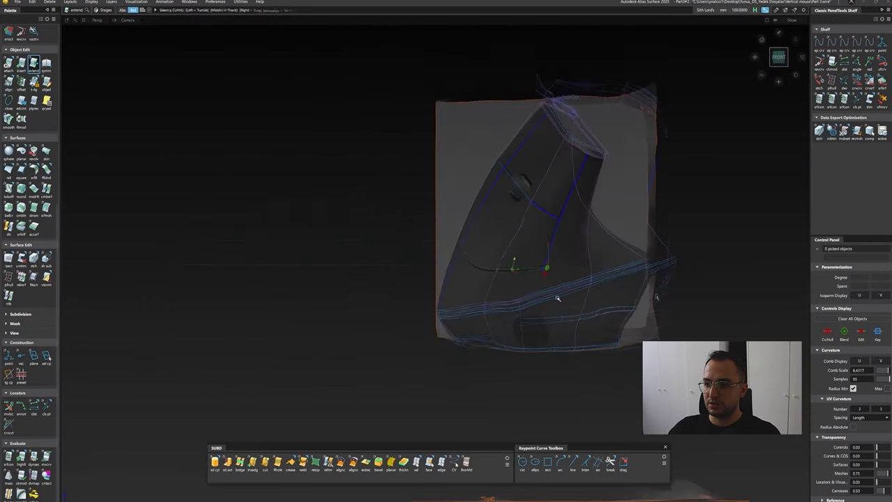
{"action": "key", "text": "ctrl+z"}
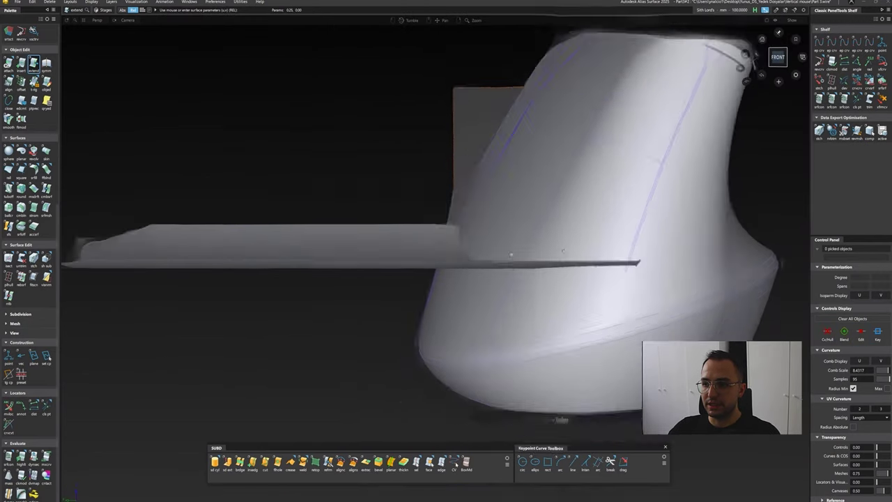
{"action": "key", "text": "ctrl+z"}
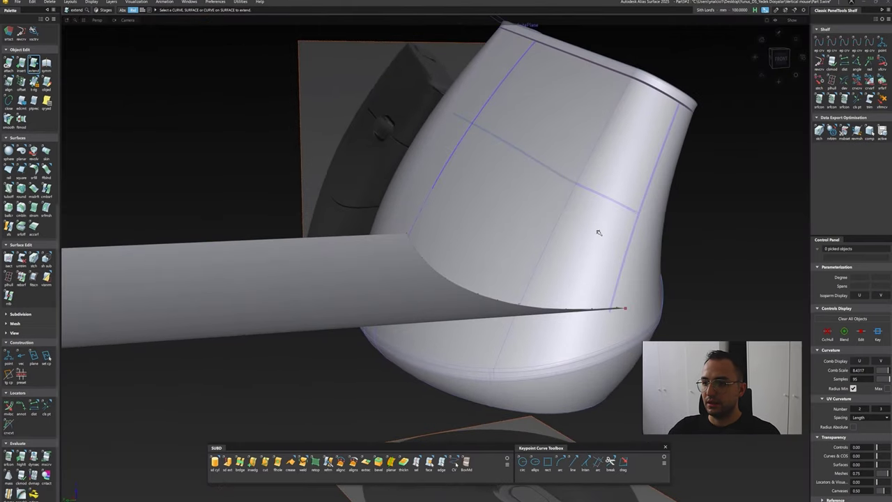
Step: Pick the curve-on-surface on the top surface, then deselect it
{"action": "left_click", "coordinate": [620, 175], "text": "ctrl+shift"}
{"action": "left_click_drag", "start_coordinate": [619, 174], "coordinate": [592, 182], "text": "alt+shift"}
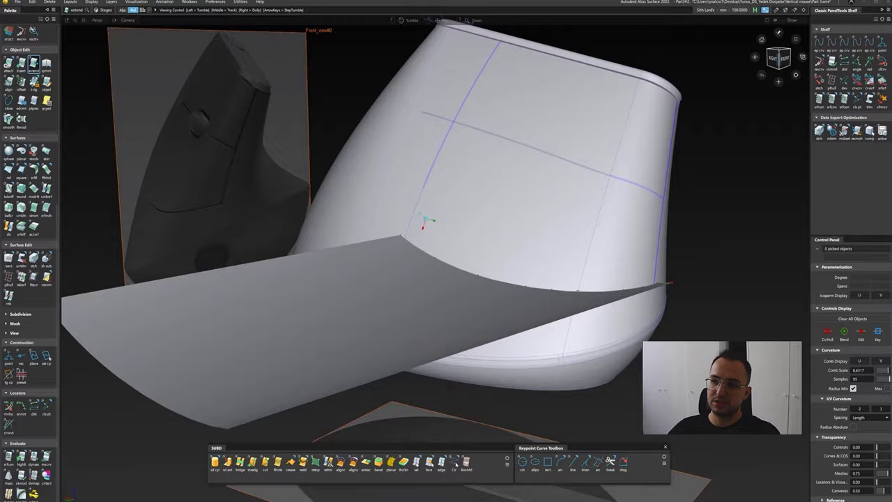
{"action": "scroll", "coordinate": [446, 159], "scroll_direction": "up", "scroll_amount": 5}
{"action": "left_click", "coordinate": [418, 206]}
{"action": "left_click", "coordinate": [422, 206]}
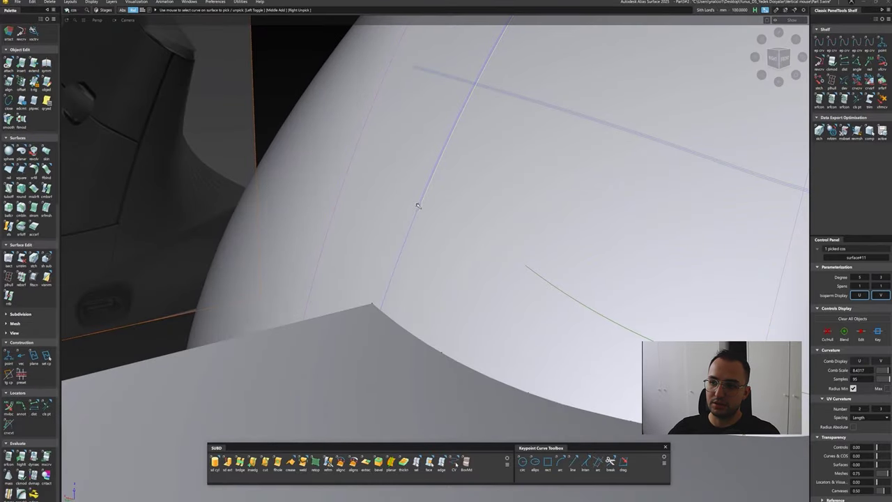
{"action": "left_click", "coordinate": [455, 228]}
Step: Isolate the side surface patch with Ctrl+I and view the whole patch
{"action": "key", "text": "ctrl+i"}
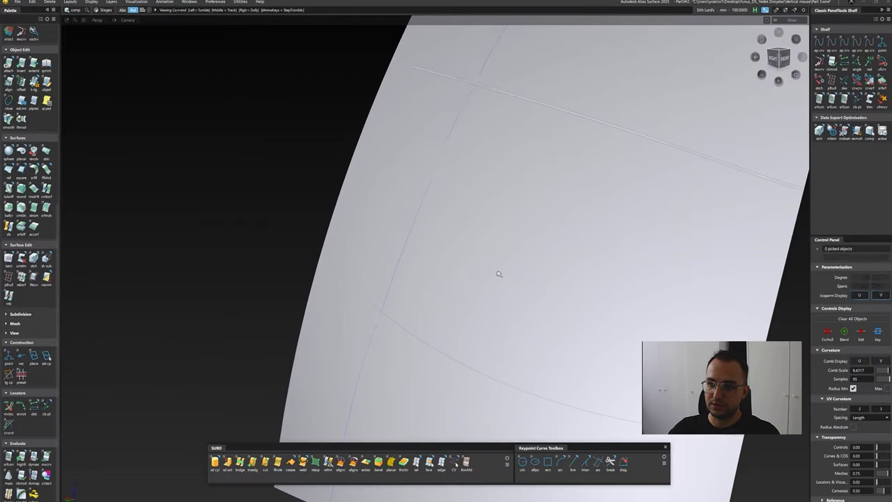
{"action": "scroll", "coordinate": [497, 278], "scroll_direction": "down", "scroll_amount": 5}
{"action": "left_click_drag", "start_coordinate": [498, 290], "coordinate": [425, 268], "text": "alt+shift"}
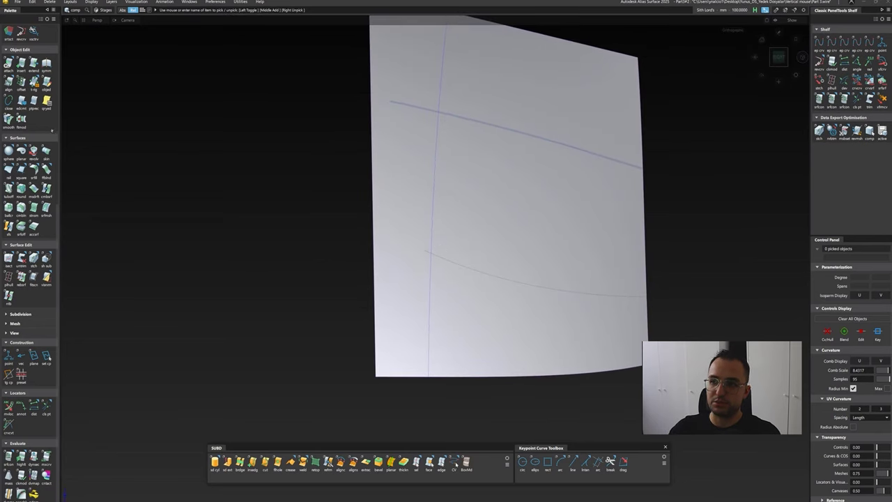
{"action": "scroll", "coordinate": [42, 84], "scroll_direction": "up", "scroll_amount": 4}
Step: Build a curve fillet with chordal length 20 and project it onto the patch
{"action": "left_click", "coordinate": [46, 58]}
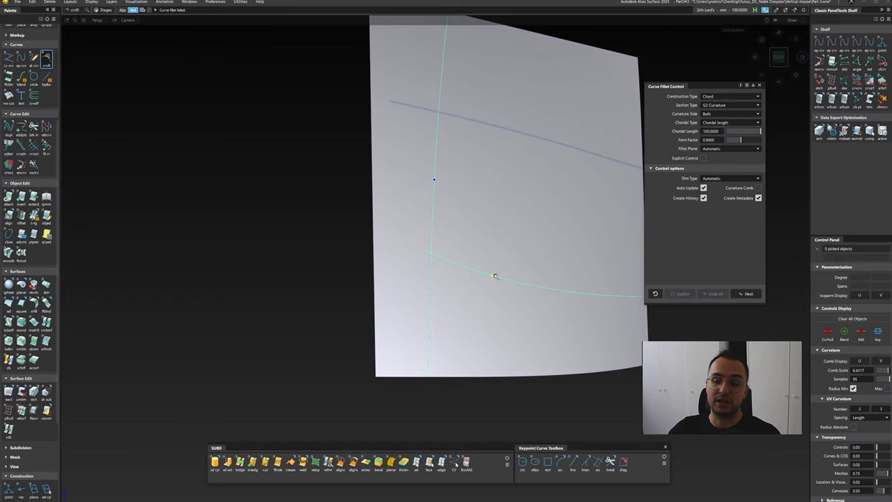
{"action": "type", "text": "20"}
{"action": "key", "text": "Return"}
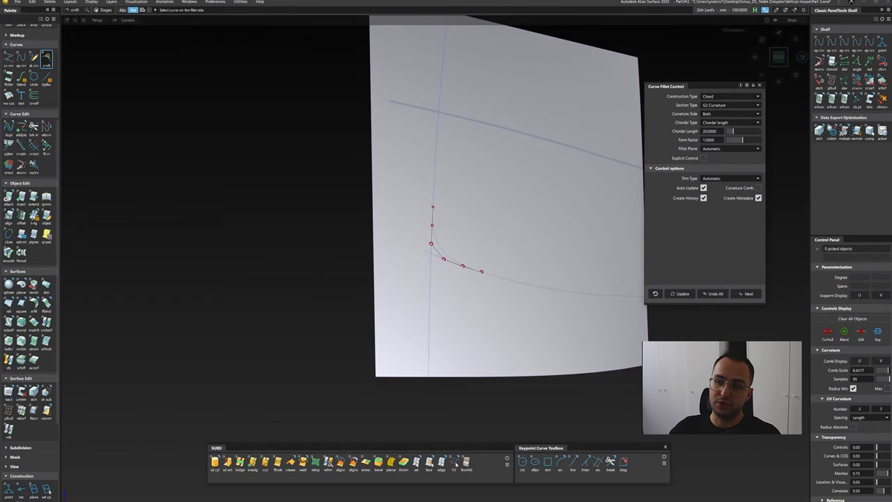
{"action": "key", "text": "p"}
{"action": "left_click", "coordinate": [463, 258]}
Step: Place a detach point on the side patch, accepting removal of construction history
{"action": "left_click_drag", "start_coordinate": [470, 271], "coordinate": [525, 265], "text": "alt+shift"}
{"action": "right_click_drag", "start_coordinate": [455, 232], "coordinate": [429, 166], "text": "alt+shift"}
{"action": "left_click_drag", "start_coordinate": [430, 165], "coordinate": [427, 280], "text": "alt+shift"}
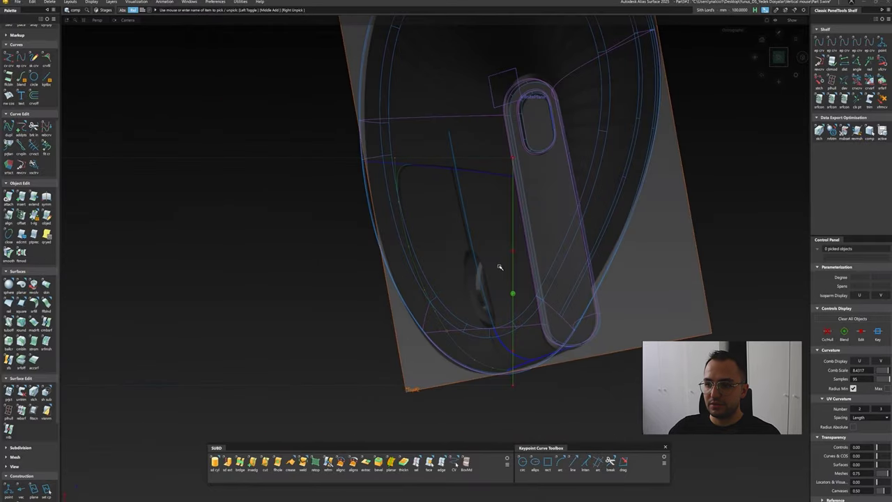
{"action": "left_click_drag", "start_coordinate": [500, 267], "coordinate": [508, 285], "text": "alt+shift"}
{"action": "left_click_drag", "start_coordinate": [491, 206], "coordinate": [481, 233], "text": "alt+shift"}
{"action": "left_click", "coordinate": [478, 235]}
{"action": "key", "text": "alt+i"}
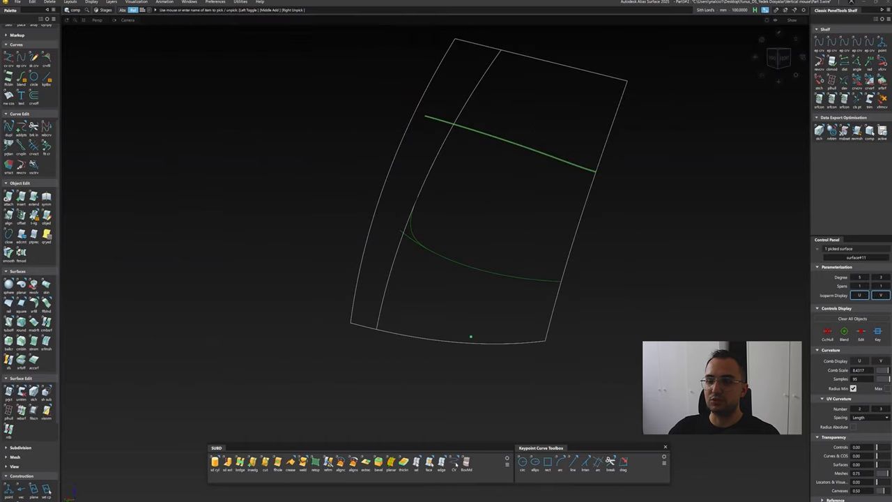
{"action": "left_click", "coordinate": [418, 302]}
{"action": "left_click", "coordinate": [415, 201]}
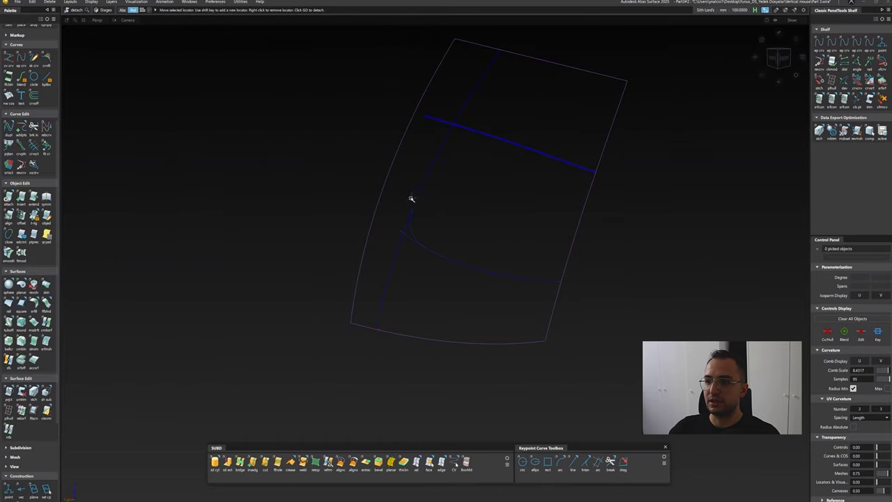
Step: Project the short vertical line onto the patch, detach the corner segment, and delete the helper line
{"action": "left_click_drag", "start_coordinate": [411, 199], "coordinate": [391, 291], "text": "ctrl+shift"}
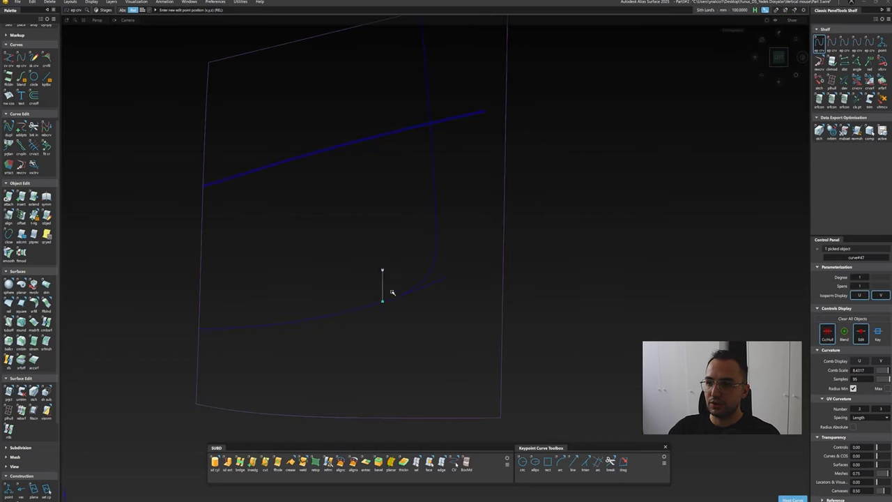
{"action": "left_click_drag", "start_coordinate": [382, 324], "coordinate": [426, 342], "text": "ctrl+shift"}
{"action": "left_click_drag", "start_coordinate": [423, 311], "coordinate": [436, 280], "text": "ctrl+shift"}
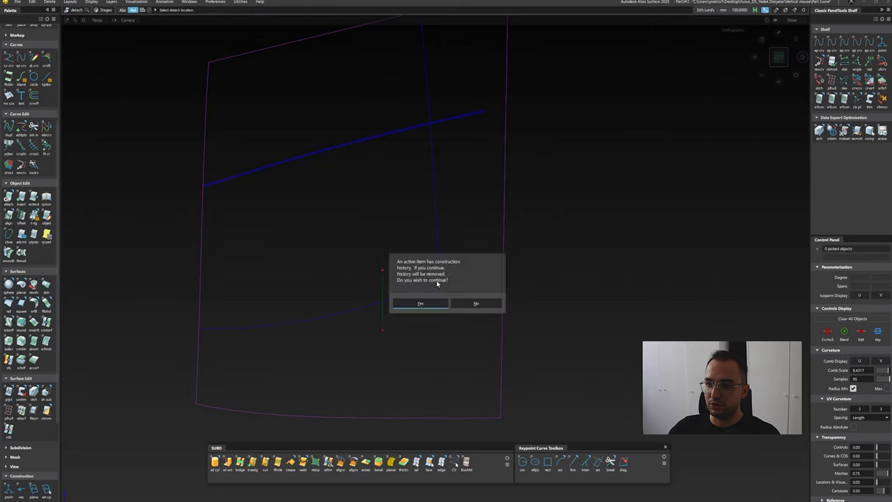
{"action": "left_click", "coordinate": [386, 311]}
{"action": "left_click", "coordinate": [441, 269]}
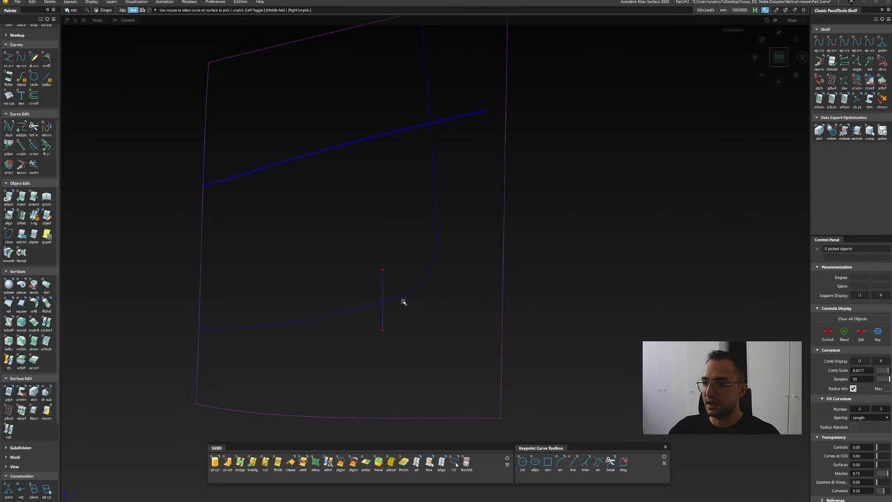
{"action": "key", "text": "Escape"}
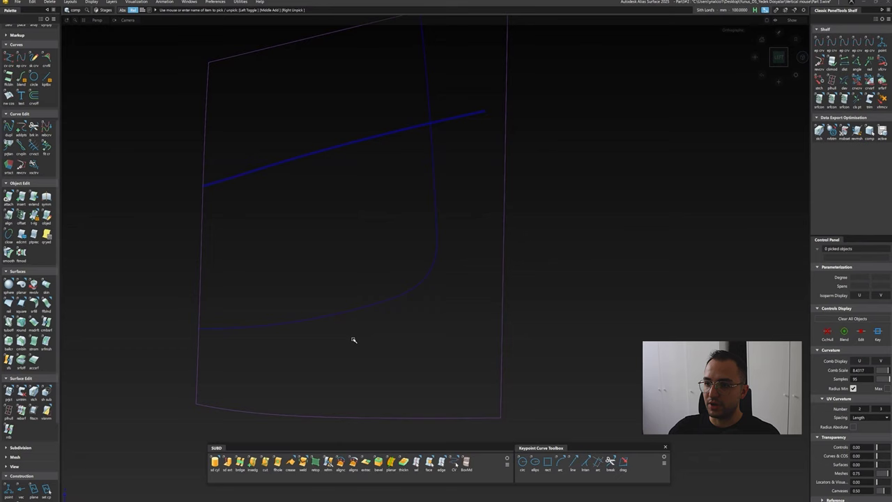
{"action": "mouse_move", "coordinate": [353, 339]}
{"action": "left_mouse_down", "text": "alt+shift"}
{"action": "mouse_move", "coordinate": [438, 124]}
{"action": "mouse_move", "coordinate": [527, 231]}
{"action": "mouse_move", "coordinate": [607, 205]}
{"action": "mouse_move", "coordinate": [432, 245]}
{"action": "mouse_move", "coordinate": [487, 291]}
{"action": "left_mouse_up", "text": "alt+shift"}
Step: Delete the flat draft surface from under the mouse
{"action": "left_click", "coordinate": [488, 291]}
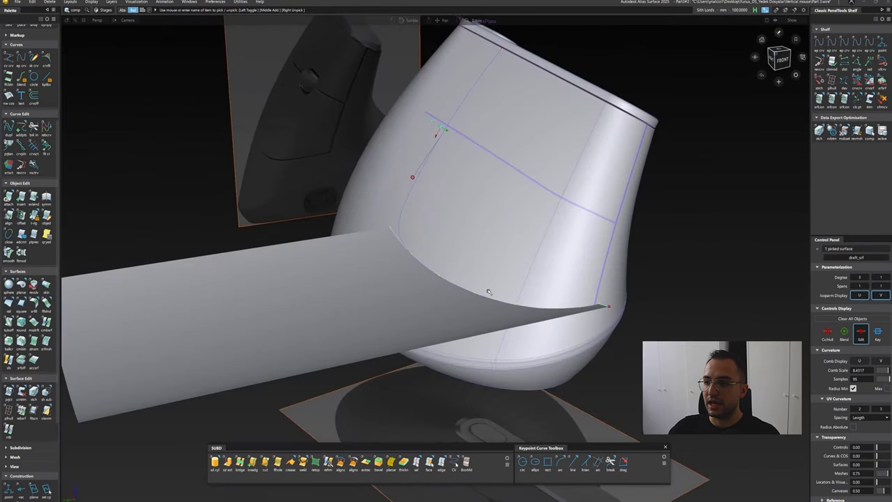
{"action": "key", "text": "Delete"}
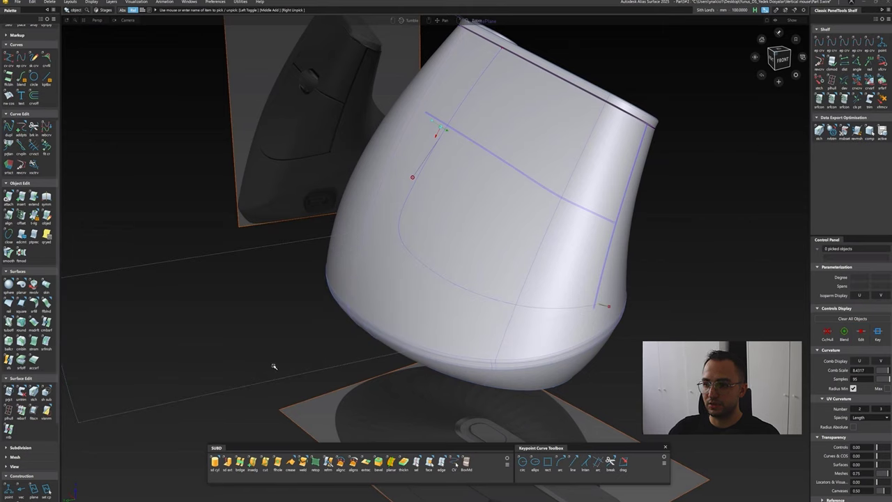
{"action": "key", "text": "ctrl+z"}
{"action": "key", "text": "Delete"}
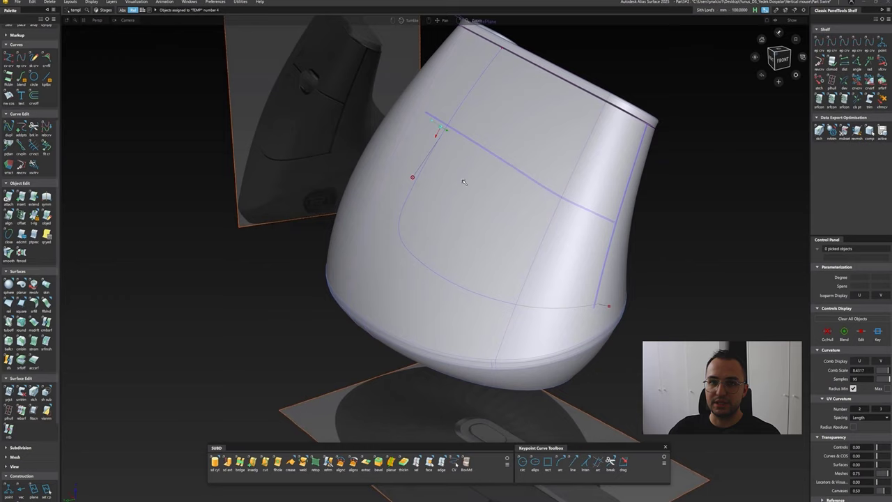
{"action": "left_click_drag", "start_coordinate": [439, 132], "coordinate": [458, 149], "text": "alt+shift"}
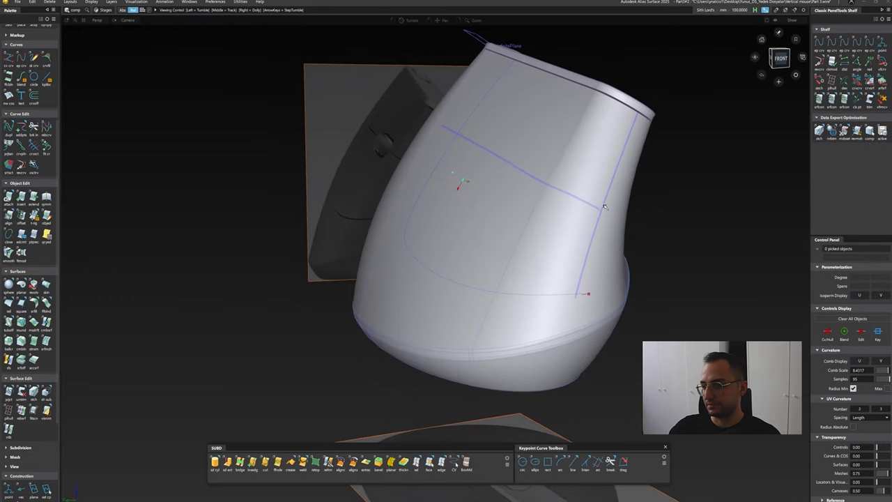
{"action": "right_click_drag", "start_coordinate": [567, 283], "coordinate": [508, 364], "text": "alt+shift"}
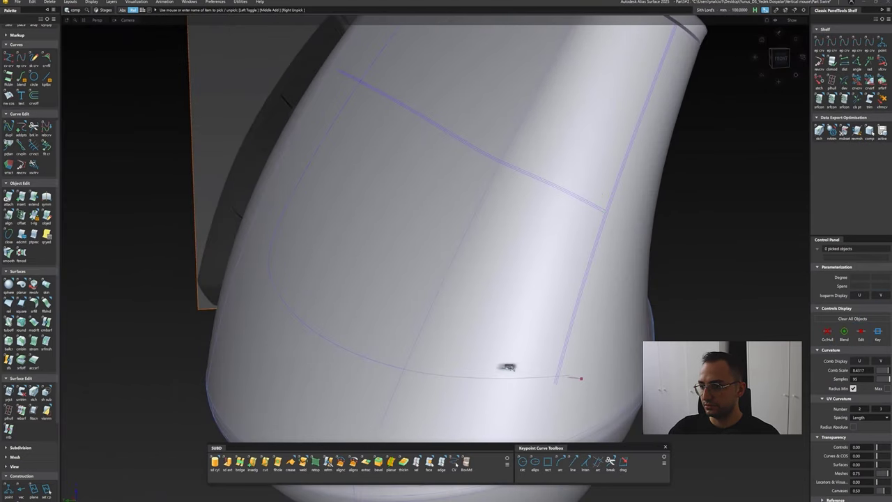
Step: Measure the curve with dist, then place a detach point on the lower side curve
{"action": "left_click", "coordinate": [843, 61]}
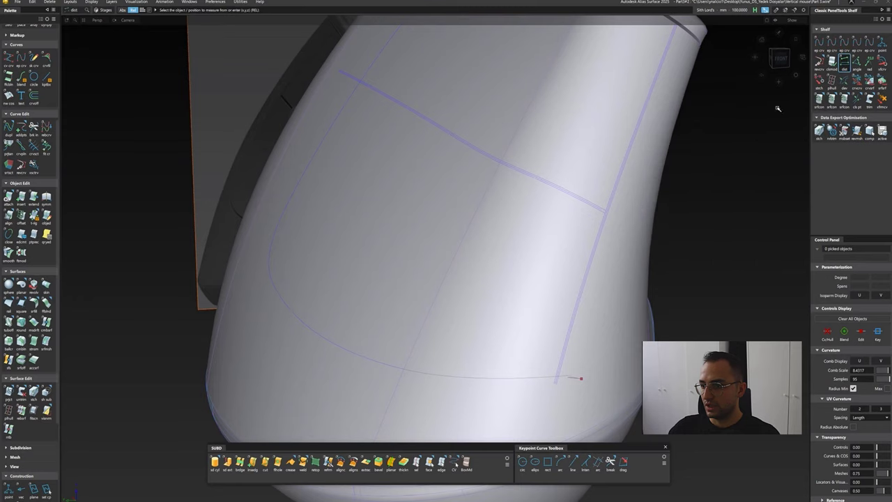
{"action": "left_click", "coordinate": [481, 151]}
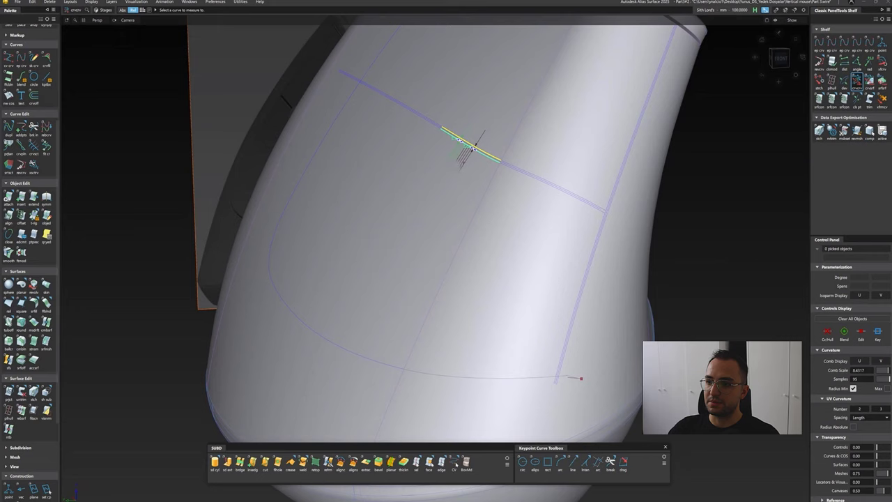
{"action": "left_click", "coordinate": [474, 149]}
{"action": "right_click_drag", "start_coordinate": [498, 360], "coordinate": [526, 359], "text": "ctrl+shift"}
{"action": "scroll", "coordinate": [567, 378], "scroll_direction": "up", "scroll_amount": 5}
{"action": "right_click_drag", "start_coordinate": [584, 373], "coordinate": [557, 362], "text": "ctrl+shift"}
{"action": "left_click", "coordinate": [547, 354]}
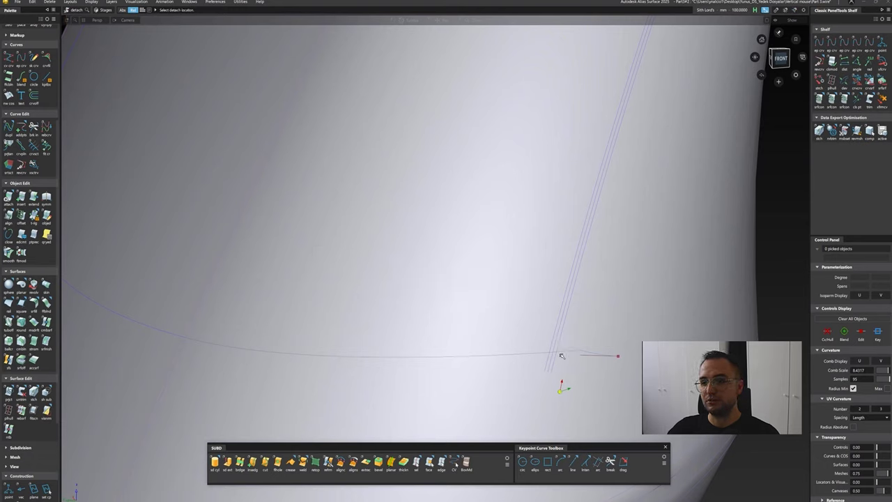
Step: Open the Tubular Offset settings and pick the side curve
{"action": "right_click_drag", "start_coordinate": [510, 343], "coordinate": [535, 340], "text": "ctrl+shift"}
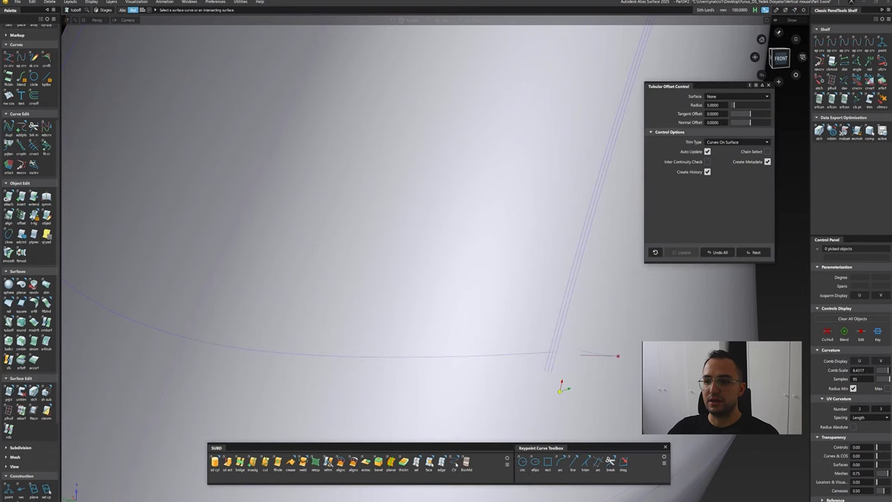
{"action": "left_click", "coordinate": [508, 357]}
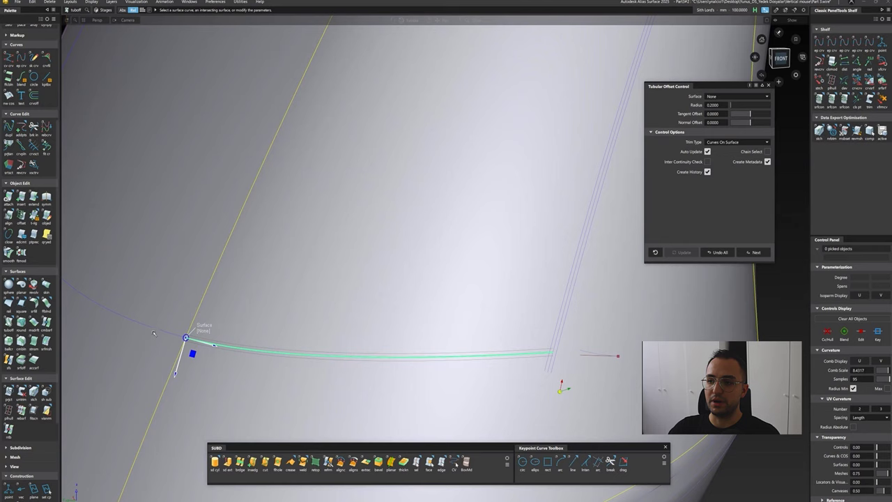
{"action": "left_click_drag", "start_coordinate": [508, 357], "coordinate": [209, 282], "text": "alt+shift"}
Step: Switch to trimming and tumble to a three-quarter view of the mouse
{"action": "left_click_drag", "start_coordinate": [207, 142], "coordinate": [295, 64], "text": "alt+shift"}
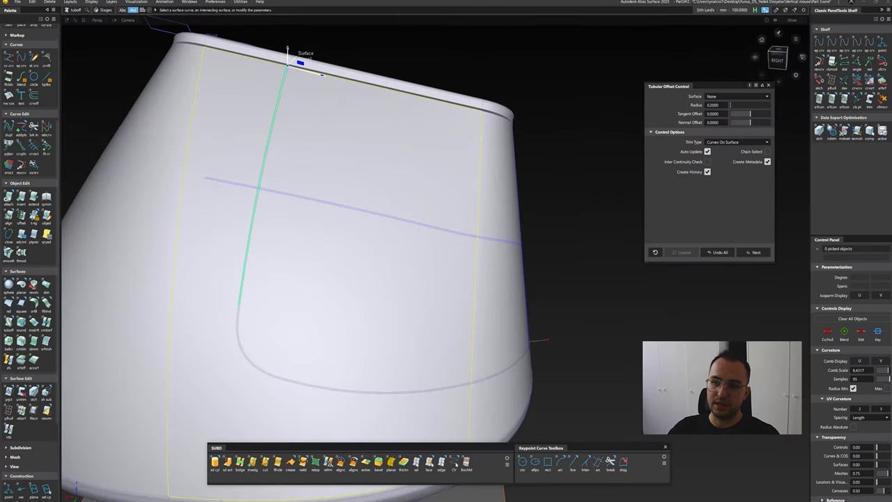
{"action": "right_click_drag", "start_coordinate": [295, 63], "coordinate": [213, 255], "text": "ctrl+shift"}
{"action": "left_click_drag", "start_coordinate": [394, 303], "coordinate": [464, 281], "text": "alt+shift"}
{"action": "right_click_drag", "start_coordinate": [464, 281], "coordinate": [418, 230], "text": "alt+shift"}
{"action": "right_click_drag", "start_coordinate": [459, 197], "coordinate": [487, 255], "text": "alt+shift"}
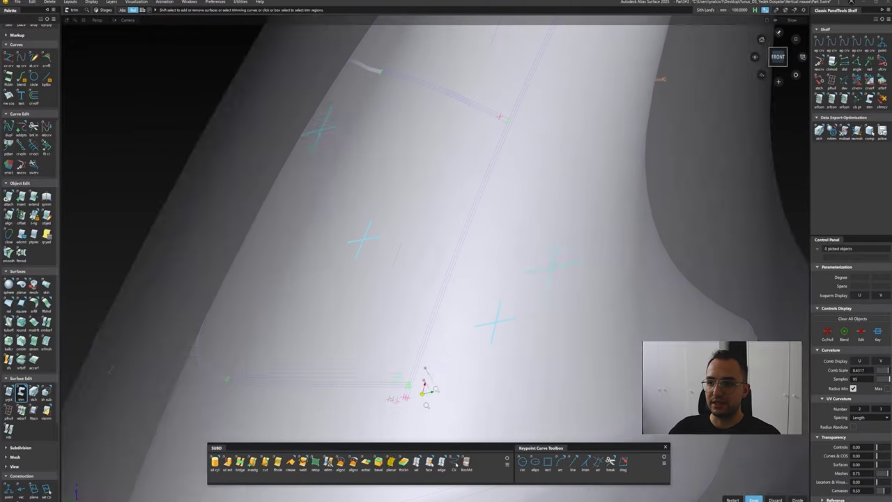
{"action": "right_click_drag", "start_coordinate": [422, 374], "coordinate": [358, 370], "text": "ctrl+shift"}
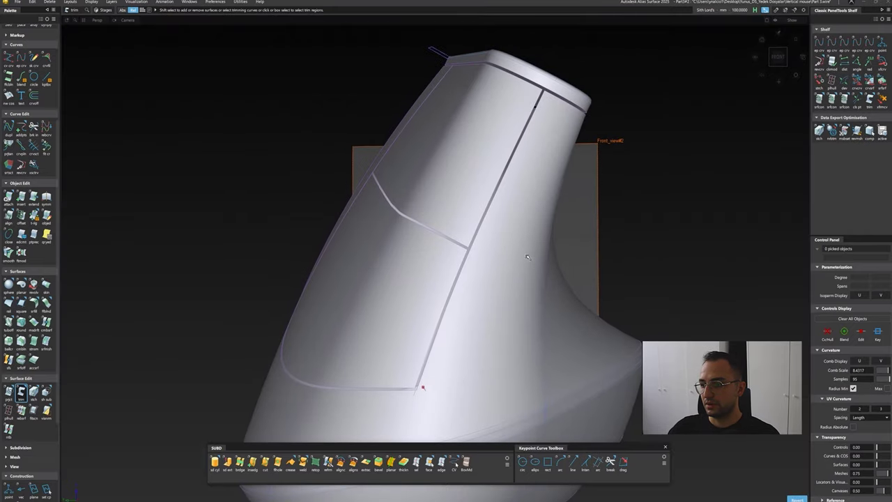
{"action": "left_click_drag", "start_coordinate": [527, 257], "coordinate": [481, 306], "text": "alt+shift"}
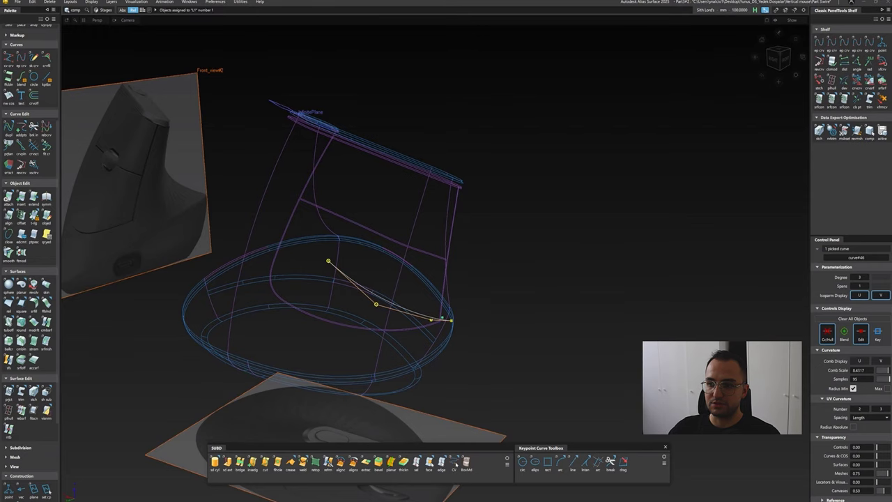
Step: Deselect the curve and snap to the ViewCube FRONT view over the reference image
{"action": "key", "text": "Escape"}
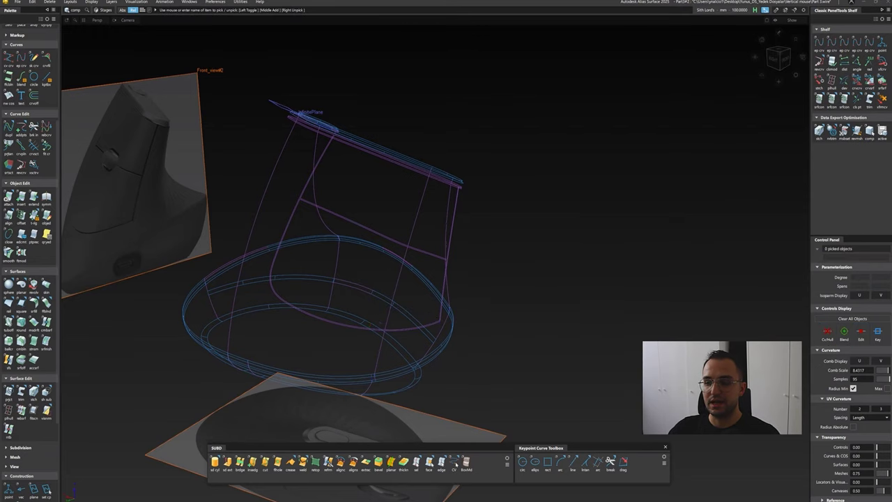
{"action": "mouse_move", "coordinate": [390, 258]}
{"action": "left_mouse_down", "text": "alt+shift"}
{"action": "mouse_move", "coordinate": [328, 277]}
{"action": "mouse_move", "coordinate": [617, 260]}
{"action": "mouse_move", "coordinate": [474, 264]}
{"action": "left_mouse_up", "text": "alt+shift"}
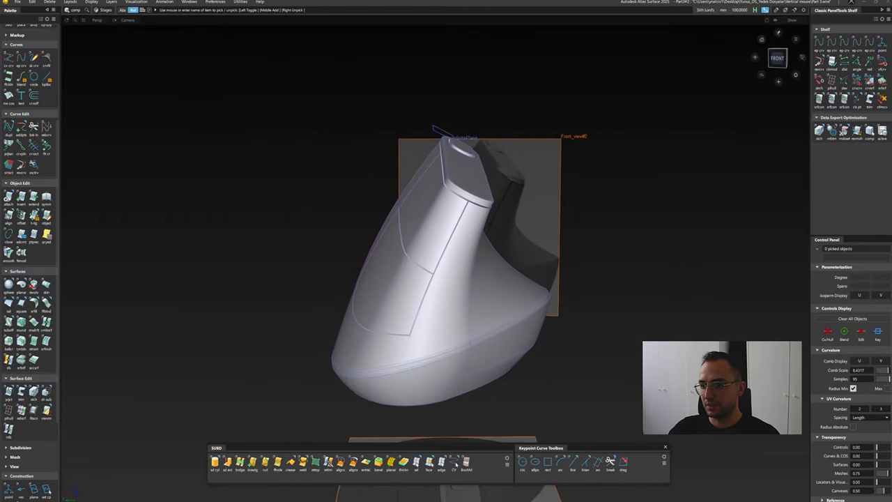
{"action": "left_click", "coordinate": [777, 58]}
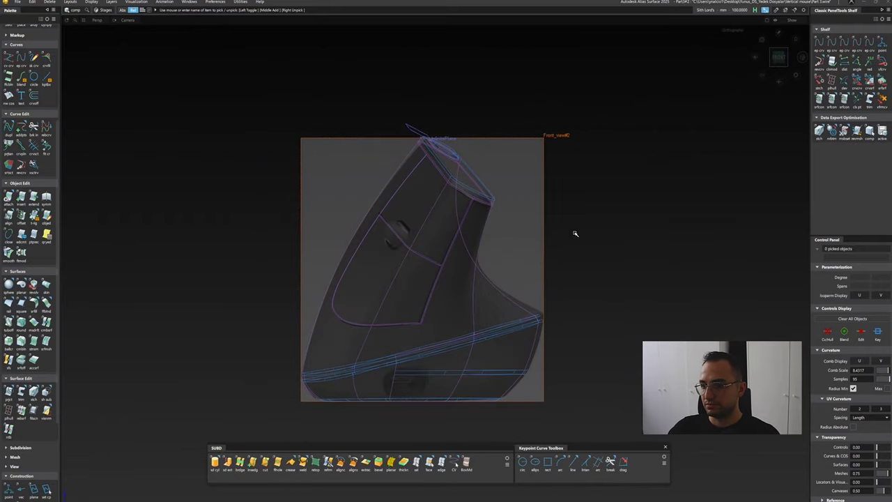
{"action": "scroll", "coordinate": [575, 233], "scroll_direction": "up", "scroll_amount": 2}
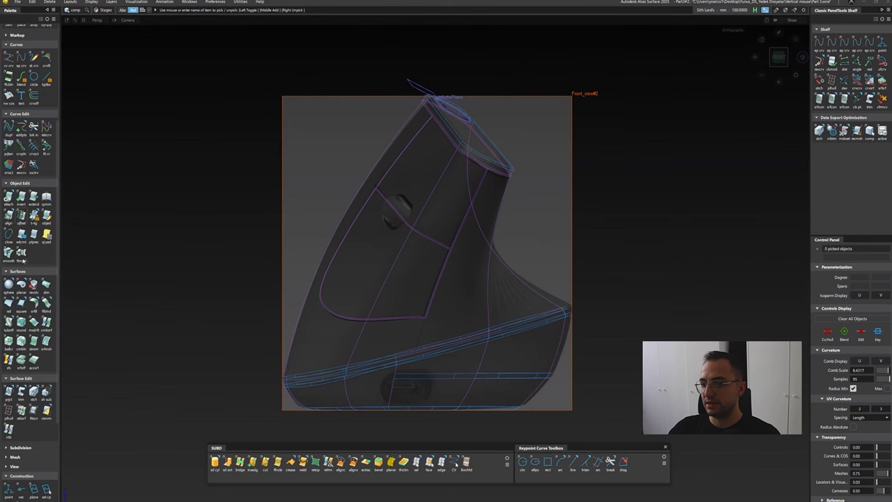
{"action": "scroll", "coordinate": [24, 261], "scroll_direction": "down", "scroll_amount": 3}
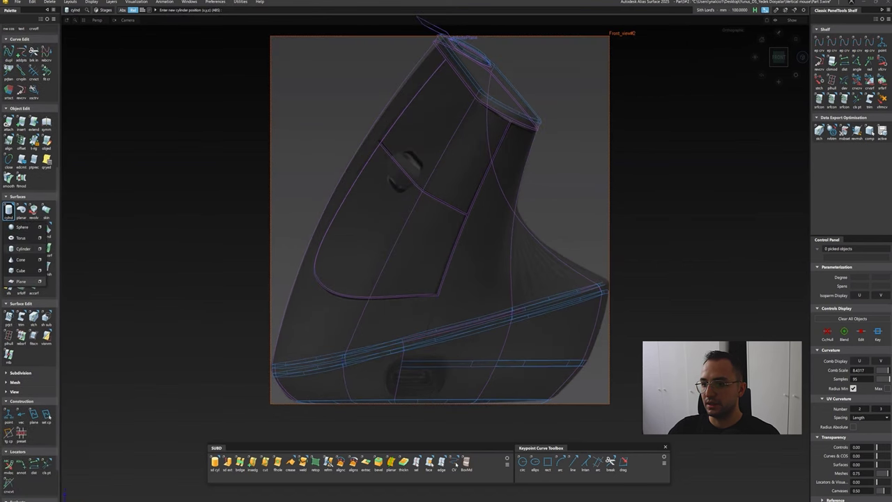
Step: Place a new cylinder primitive and scale it down
{"action": "left_click_drag", "start_coordinate": [474, 274], "coordinate": [446, 233], "text": "alt+shift"}
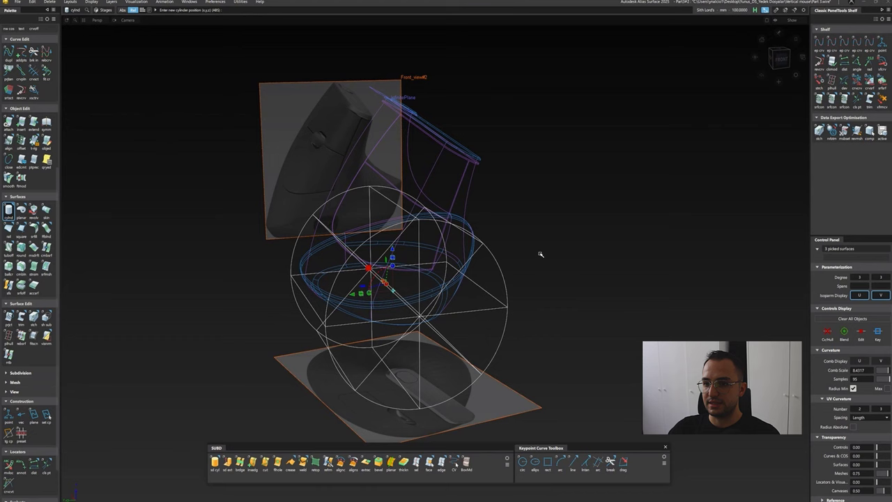
{"action": "left_click_drag", "start_coordinate": [606, 259], "coordinate": [547, 370]}
{"action": "key", "text": "r"}
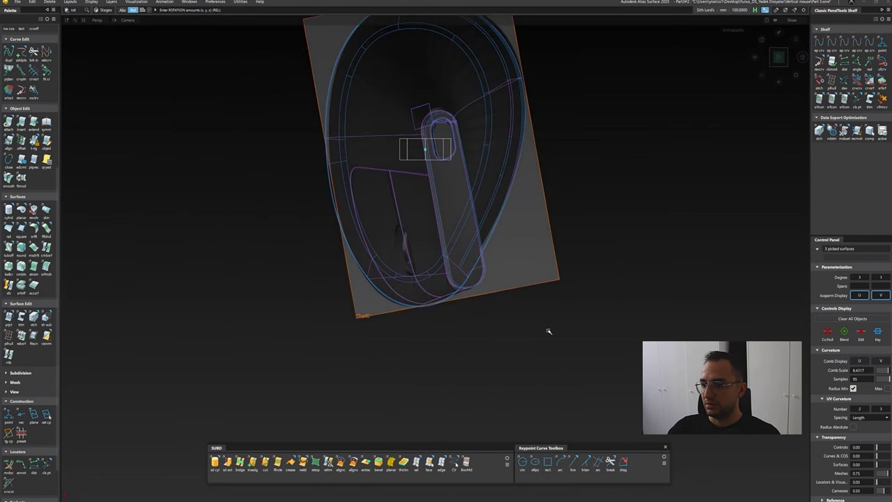
{"action": "left_click_drag", "start_coordinate": [548, 331], "coordinate": [531, 351], "text": "alt+shift"}
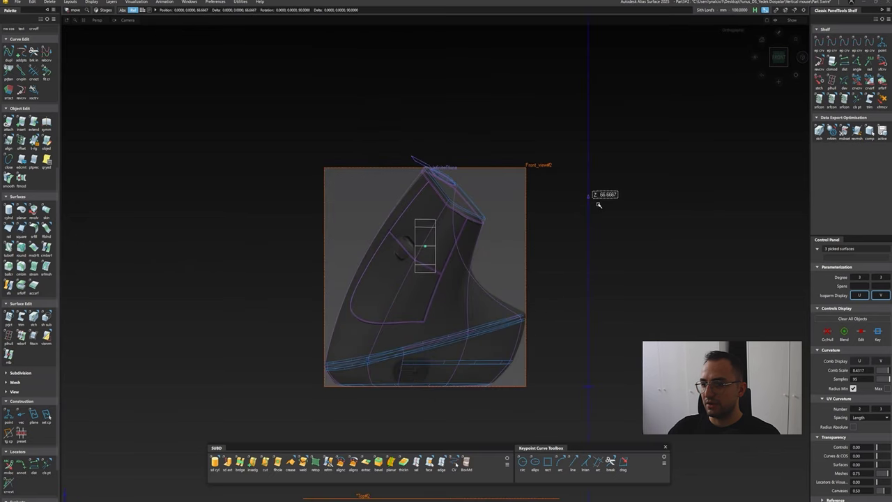
{"action": "left_click_drag", "start_coordinate": [596, 210], "coordinate": [819, 258], "text": "ctrl+shift"}
Step: Tilt the cylinder about 6° in the front view to match the side button
{"action": "key", "text": "t"}
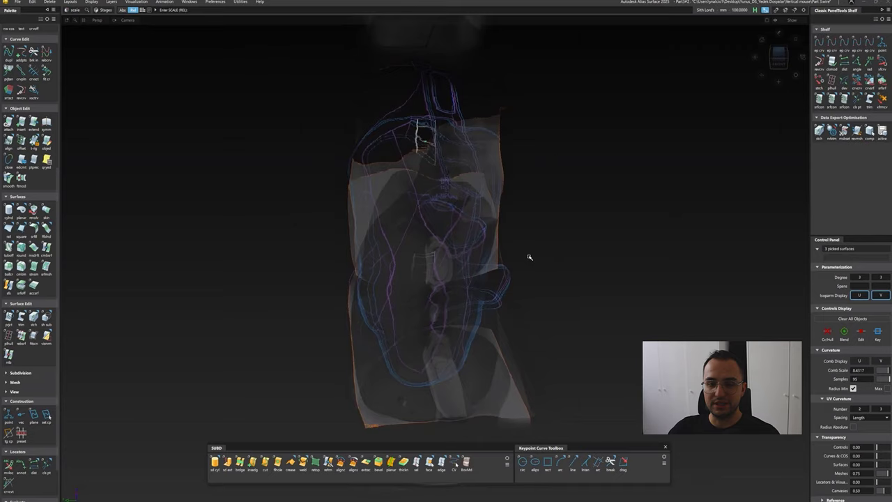
{"action": "left_click_drag", "start_coordinate": [582, 260], "coordinate": [585, 294], "text": "alt+shift"}
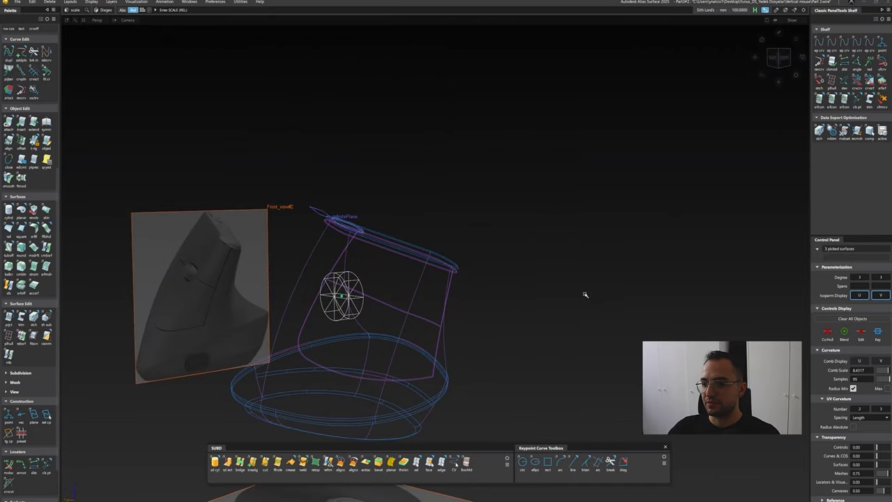
{"action": "key", "text": "f"}
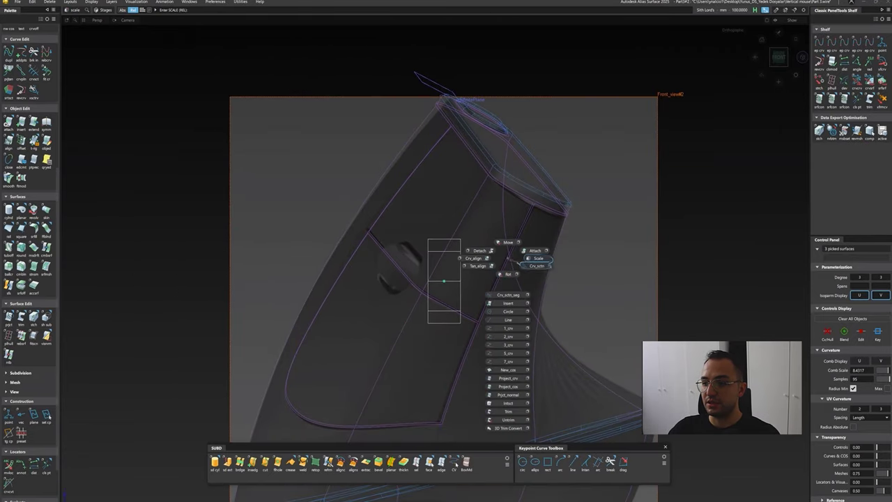
{"action": "key", "text": "r"}
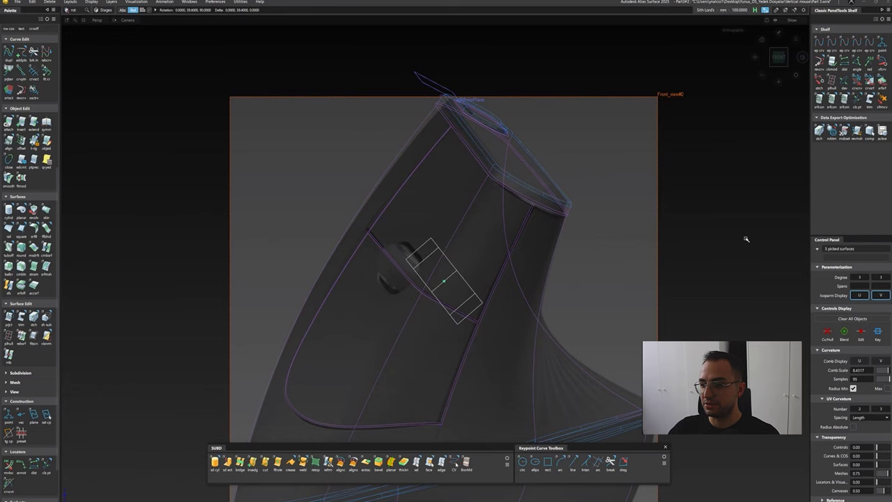
{"action": "key", "text": "r"}
{"action": "mouse_move", "coordinate": [617, 259]}
{"action": "middle_mouse_down"}
{"action": "mouse_move", "coordinate": [648, 264]}
{"action": "mouse_move", "coordinate": [617, 275]}
{"action": "middle_mouse_up"}
{"action": "key", "text": "r"}
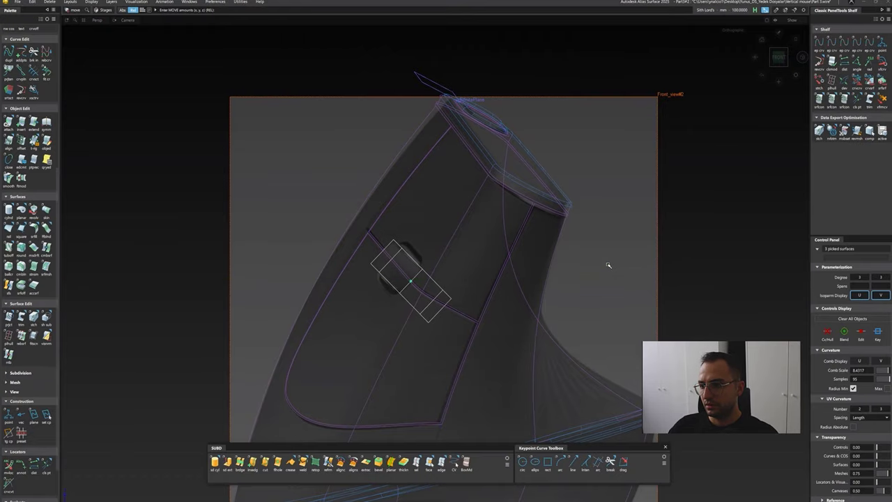
{"action": "left_click_drag", "start_coordinate": [521, 268], "coordinate": [432, 226], "text": "alt+shift"}
{"action": "key", "text": "F10"}
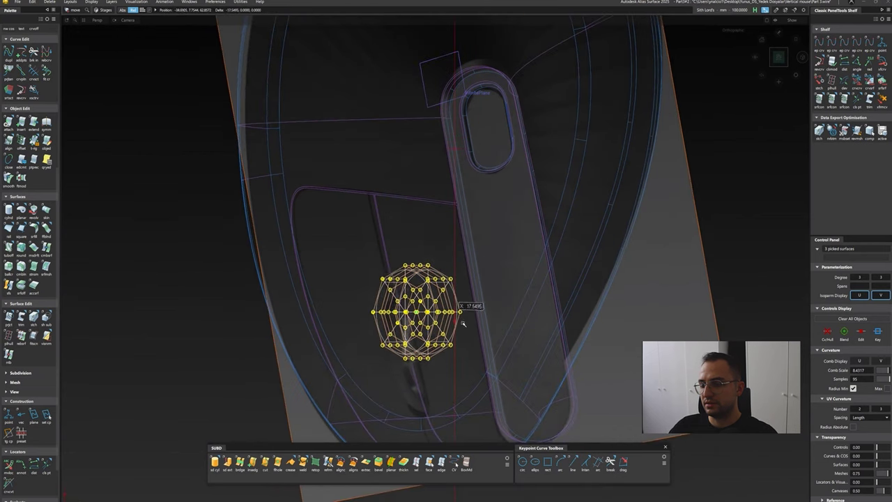
Step: Move the cylinder down the mouse side and rescale it slightly, checking it from below
{"action": "mouse_move", "coordinate": [437, 397]}
{"action": "left_mouse_down"}
{"action": "mouse_move", "coordinate": [435, 436]}
{"action": "mouse_move", "coordinate": [418, 391]}
{"action": "mouse_move", "coordinate": [390, 362]}
{"action": "left_mouse_up"}
{"action": "key", "text": "F10"}
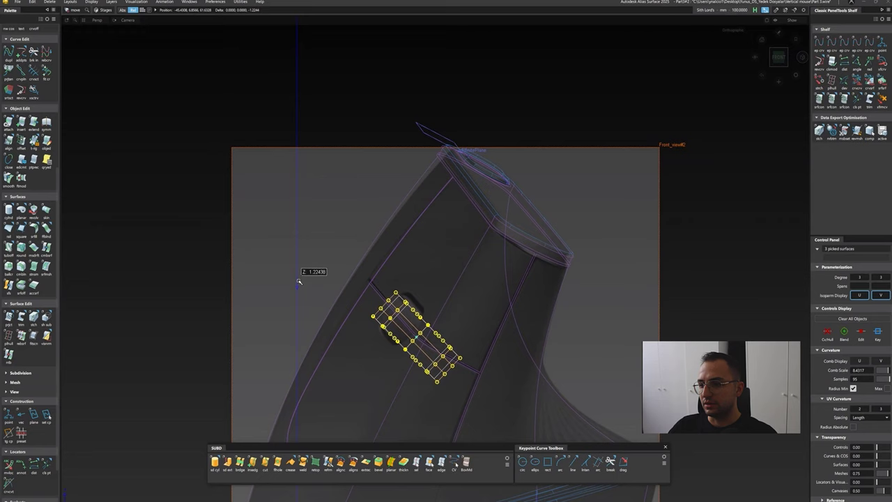
{"action": "mouse_move", "coordinate": [298, 282]}
{"action": "left_mouse_down", "text": "alt+shift"}
{"action": "mouse_move", "coordinate": [401, 343]}
{"action": "mouse_move", "coordinate": [441, 293]}
{"action": "left_mouse_up", "text": "alt+shift"}
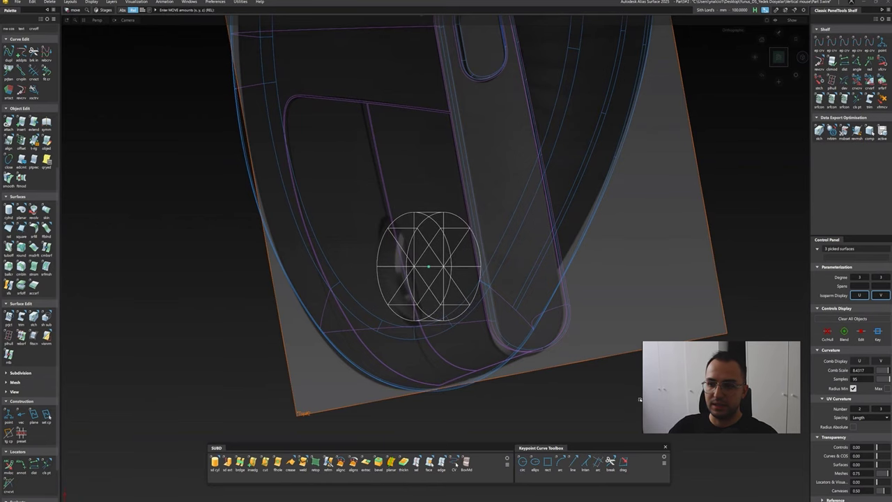
{"action": "key", "text": "e"}
{"action": "left_click_drag", "start_coordinate": [435, 293], "coordinate": [453, 284], "text": "alt+shift"}
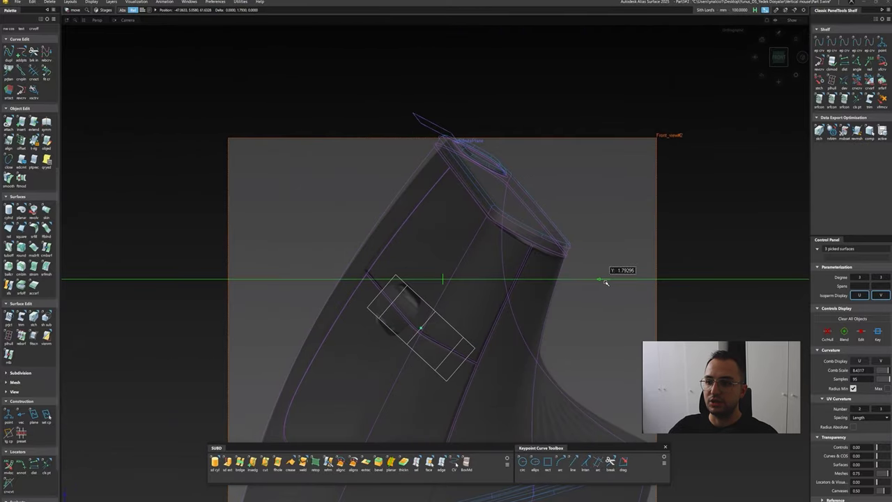
Step: Rotate the cylinder until it sits half-embedded in the side at the button spot
{"action": "key", "text": "r"}
{"action": "mouse_move", "coordinate": [603, 282]}
{"action": "left_mouse_down", "text": "alt+shift"}
{"action": "mouse_move", "coordinate": [666, 292]}
{"action": "mouse_move", "coordinate": [527, 288]}
{"action": "mouse_move", "coordinate": [587, 373]}
{"action": "left_mouse_up", "text": "alt+shift"}
{"action": "mouse_move", "coordinate": [570, 319]}
{"action": "left_mouse_down", "text": "alt+shift"}
{"action": "mouse_move", "coordinate": [579, 310]}
{"action": "mouse_move", "coordinate": [547, 306]}
{"action": "mouse_move", "coordinate": [492, 380]}
{"action": "mouse_move", "coordinate": [418, 370]}
{"action": "mouse_move", "coordinate": [416, 392]}
{"action": "mouse_move", "coordinate": [383, 366]}
{"action": "left_mouse_up", "text": "alt+shift"}
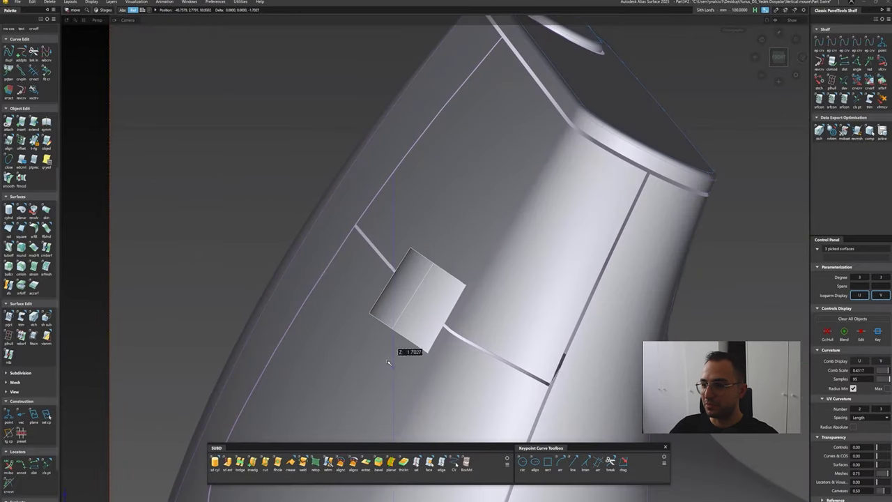
{"action": "left_click_drag", "start_coordinate": [383, 362], "coordinate": [408, 321], "text": "alt+shift"}
Step: Build a G2 surface fillet between the cylinder and the mouse body
{"action": "key", "text": "f"}
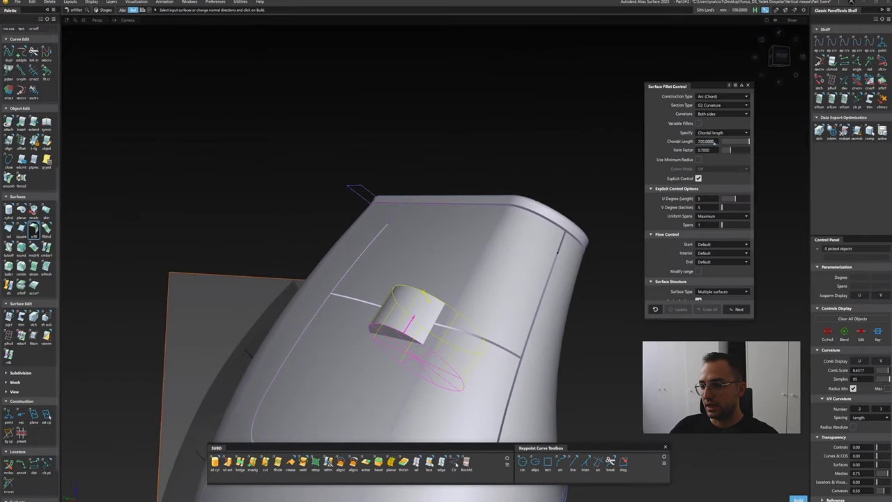
{"action": "left_click_drag", "start_coordinate": [408, 321], "coordinate": [370, 268], "text": "alt+shift"}
{"action": "key", "text": "Return"}
{"action": "key", "text": "Return"}
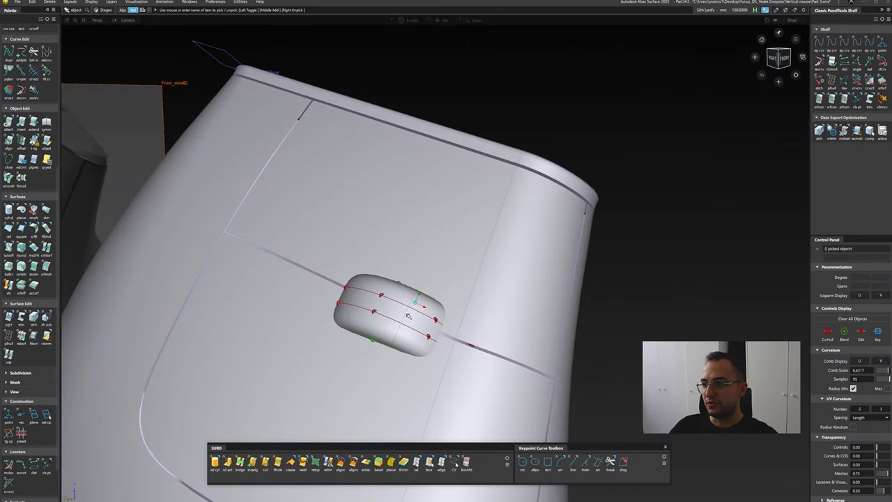
Step: Pick the button surfaces, delete their construction history, and show them as wireframe
{"action": "left_click", "coordinate": [73, 9]}
{"action": "left_click_drag", "start_coordinate": [390, 279], "coordinate": [438, 265], "text": "alt+shift"}
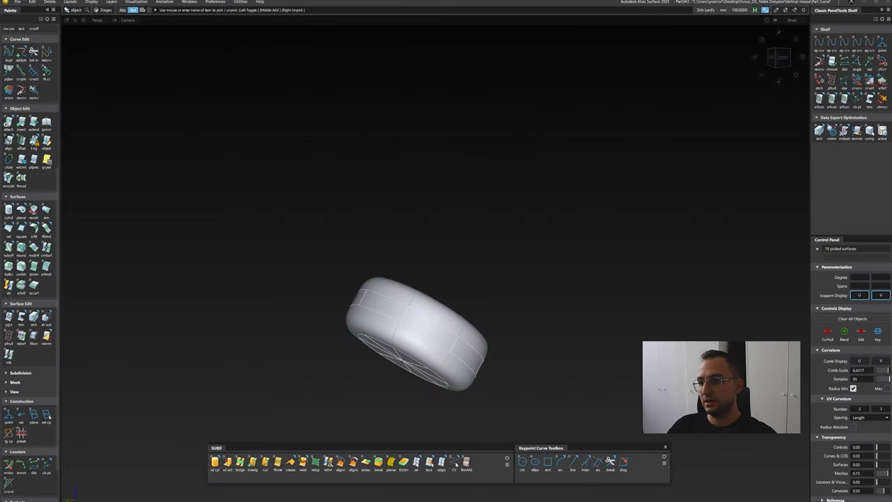
{"action": "left_click", "coordinate": [50, 2]}
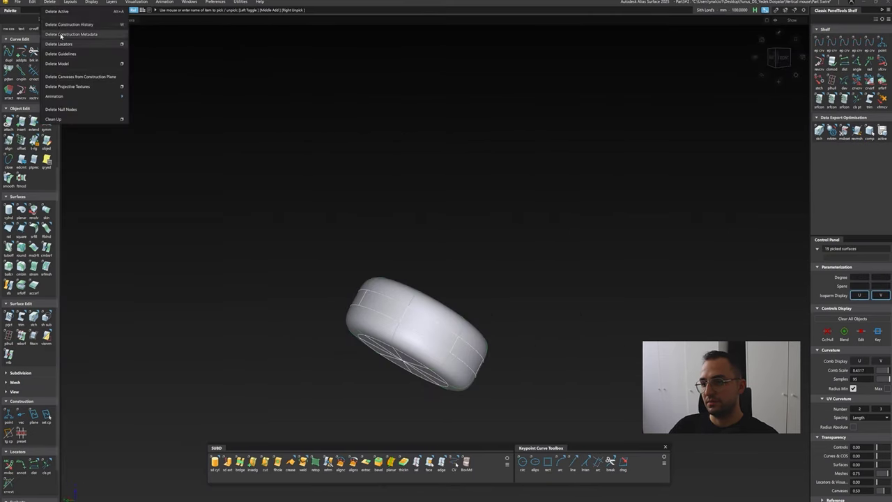
{"action": "left_click", "coordinate": [68, 24]}
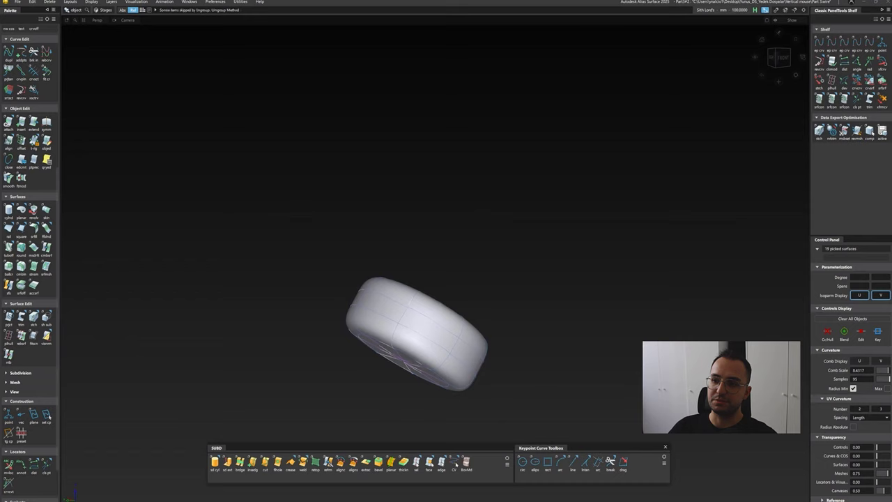
{"action": "key", "text": "ctrl+4"}
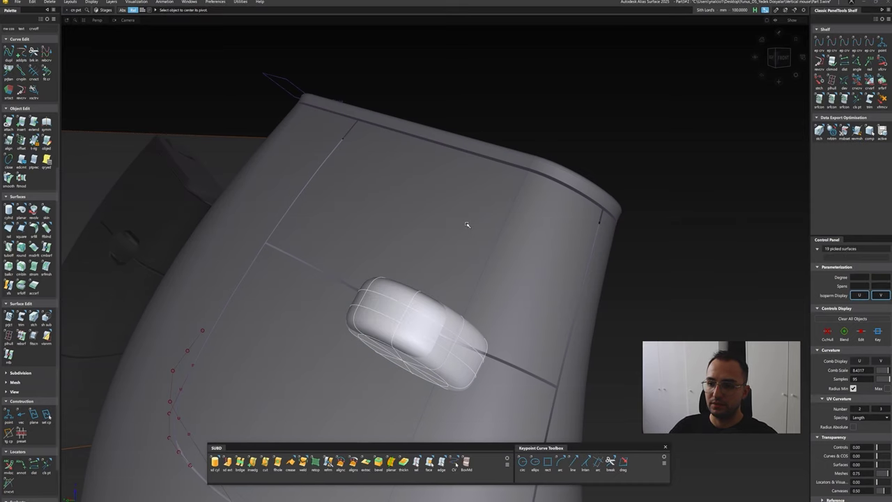
Step: Nudge the side button along Z and rotate it into place on the mouse side
{"action": "left_click_drag", "start_coordinate": [469, 225], "coordinate": [387, 339], "text": "alt+shift"}
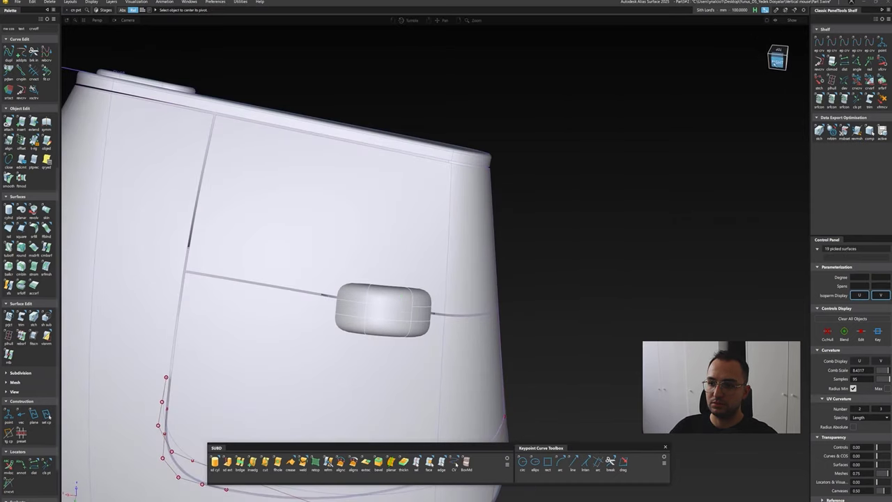
{"action": "left_click", "coordinate": [773, 62]}
{"action": "right_click_drag", "start_coordinate": [622, 288], "coordinate": [622, 282]}
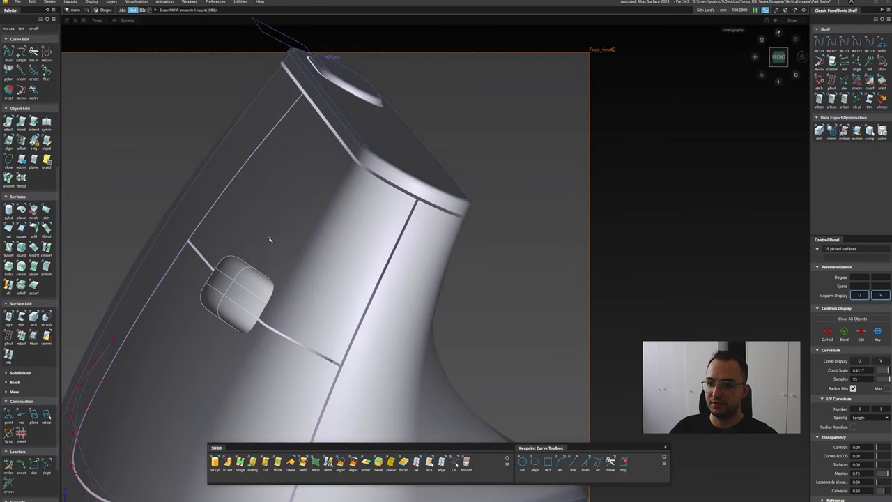
{"action": "right_click_drag", "start_coordinate": [272, 224], "coordinate": [270, 237]}
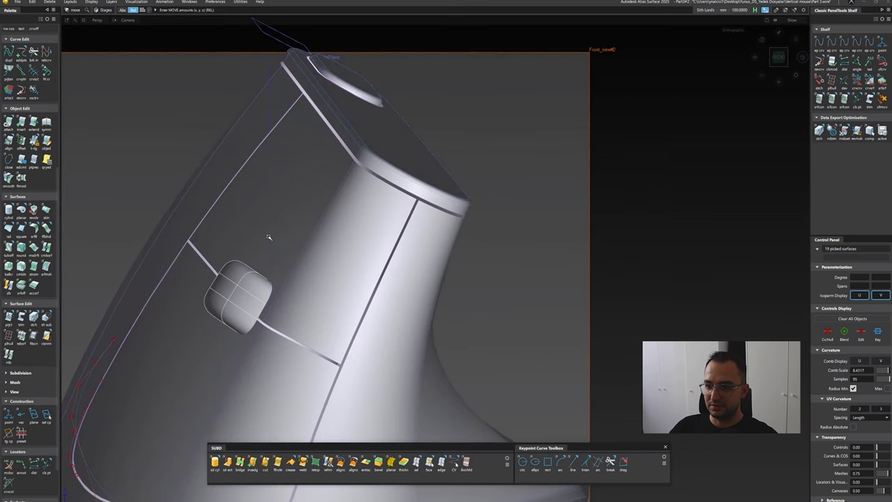
{"action": "key", "text": "r"}
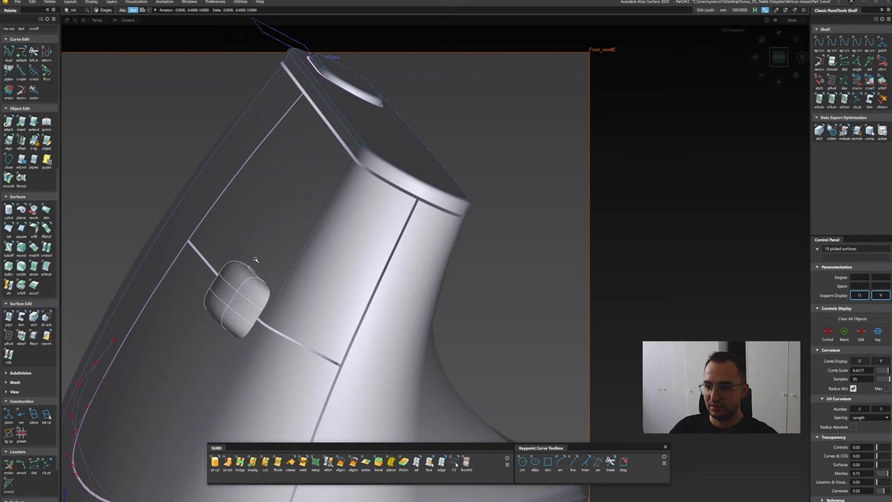
{"action": "left_click_drag", "start_coordinate": [255, 260], "coordinate": [376, 275], "text": "alt+shift"}
{"action": "right_click_drag", "start_coordinate": [376, 275], "coordinate": [418, 278], "text": "alt+shift"}
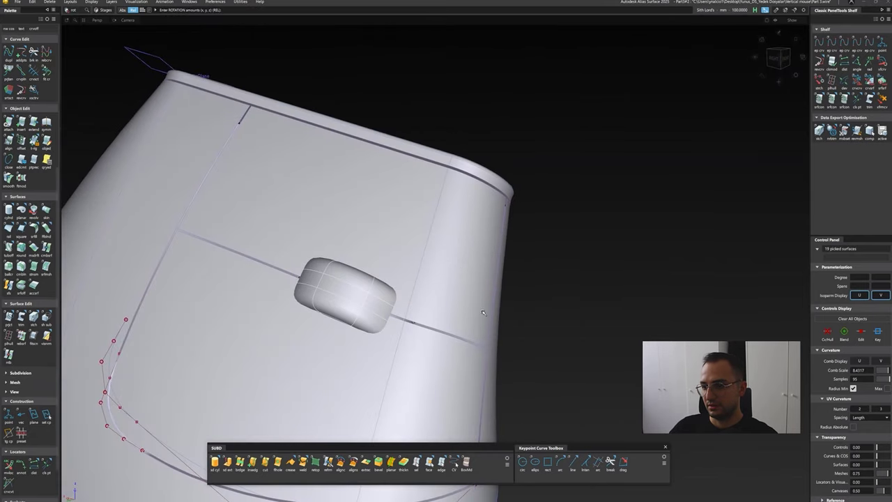
{"action": "left_click_drag", "start_coordinate": [483, 312], "coordinate": [598, 198], "text": "alt+shift"}
{"action": "left_click", "coordinate": [570, 197], "text": "ctrl+shift"}
Step: Step back through earlier camera views of the mouse body and side button
{"action": "left_click_drag", "start_coordinate": [618, 232], "coordinate": [267, 225], "text": "alt+shift"}
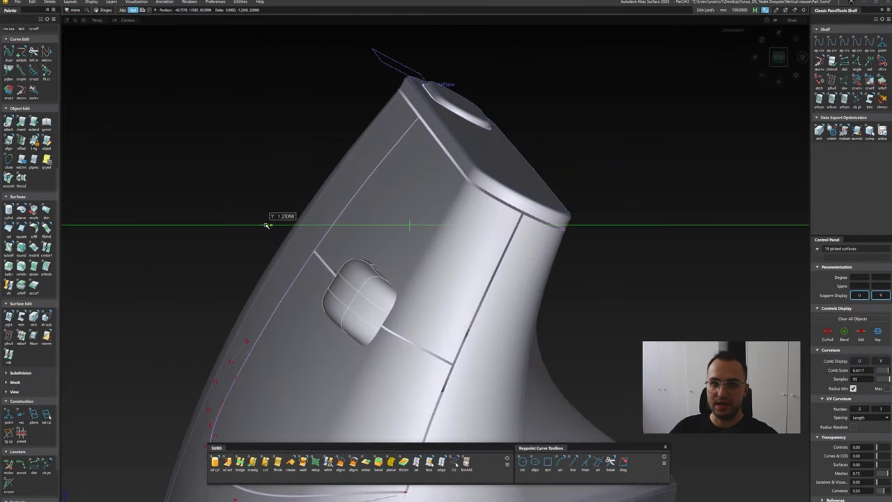
{"action": "left_click_drag", "start_coordinate": [311, 294], "coordinate": [605, 307], "text": "alt+shift"}
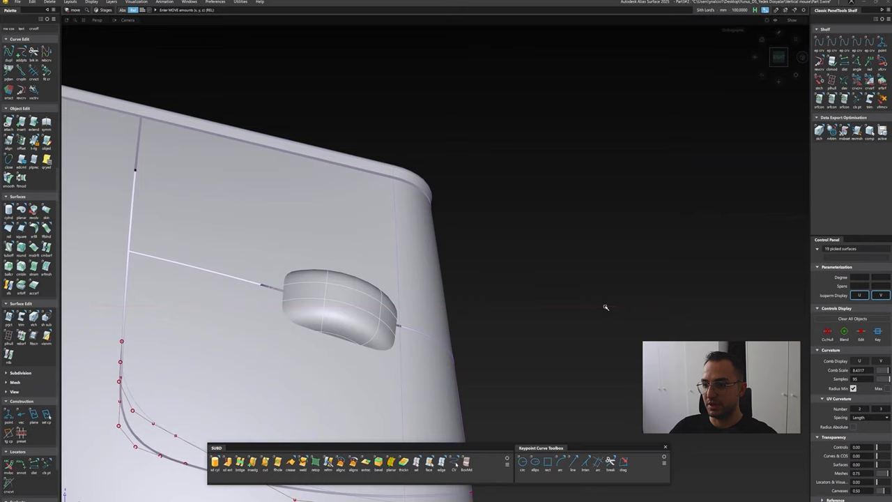
{"action": "key", "text": "ctrl+alt+z"}
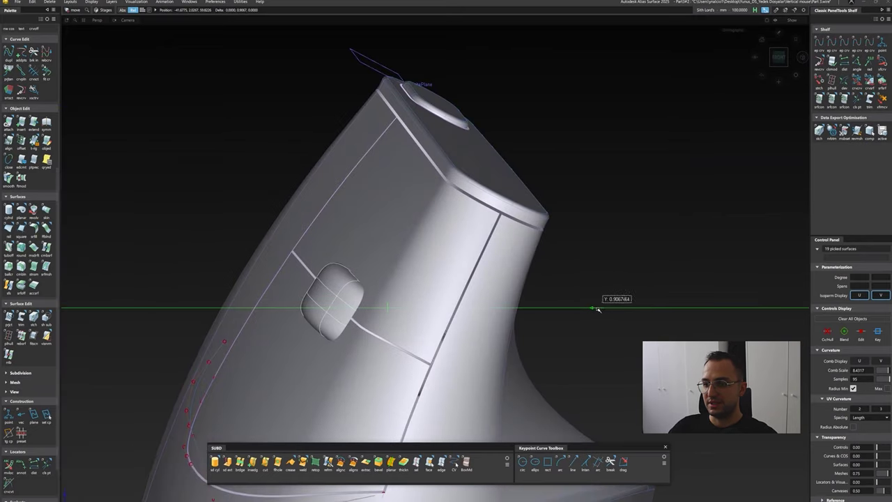
{"action": "key", "text": "ctrl+alt+z"}
{"action": "key", "text": "ctrl+alt+z"}
{"action": "key", "text": "ctrl+alt+z"}
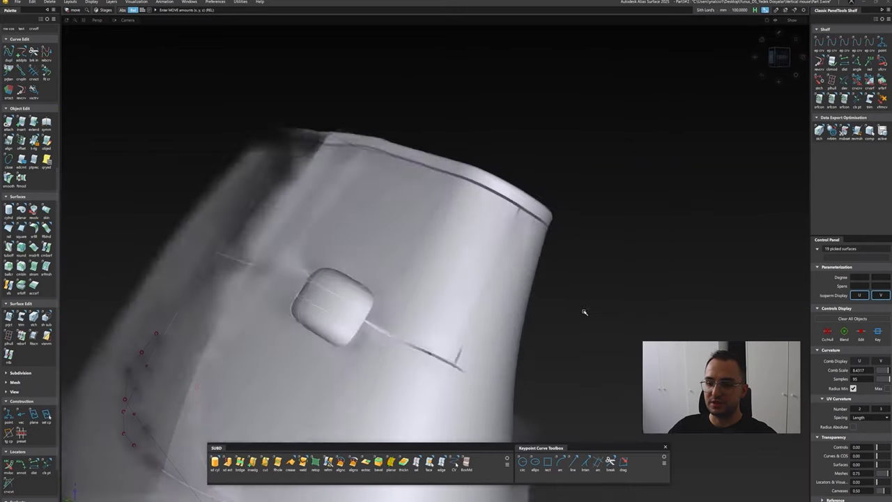
{"action": "key", "text": "ctrl+alt+z"}
{"action": "key", "text": "ctrl+alt+z"}
{"action": "key", "text": "ctrl+alt+z"}
{"action": "key", "text": "ctrl+alt+z"}
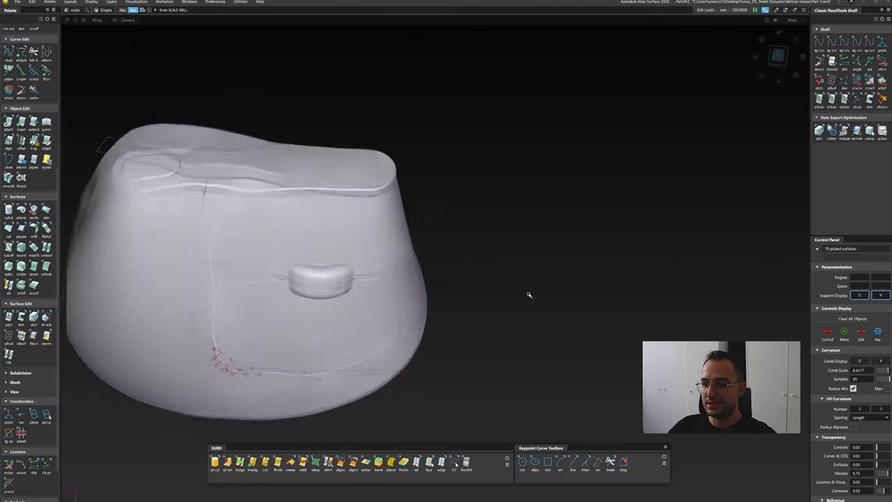
{"action": "key", "text": "ctrl+alt+z"}
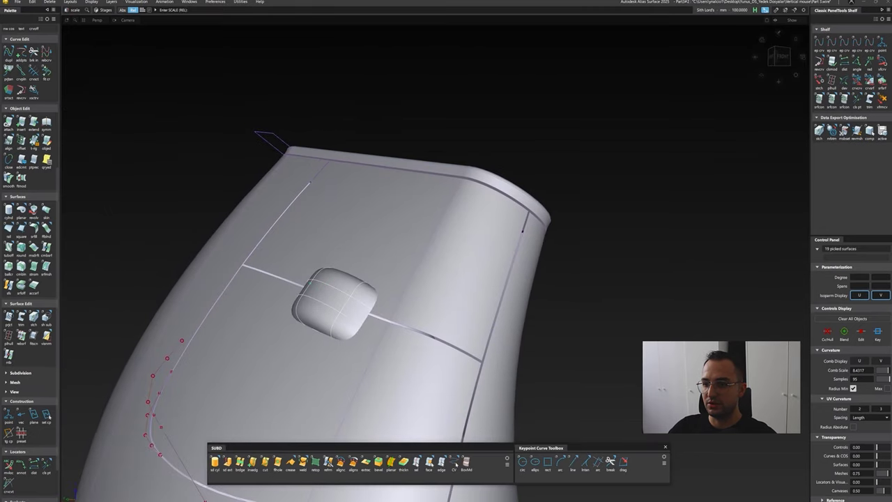
{"action": "key", "text": "ctrl+alt+z"}
{"action": "key", "text": "ctrl+alt+z"}
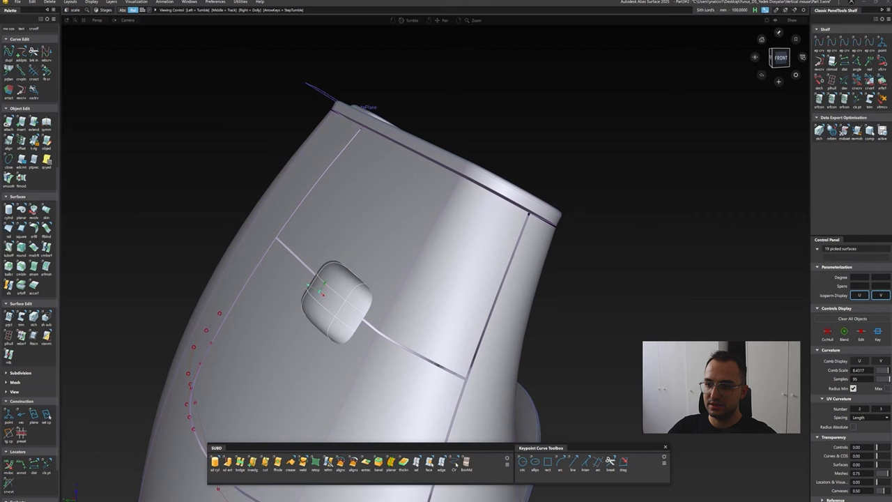
{"action": "key", "text": "ctrl+alt+z"}
{"action": "key", "text": "ctrl+alt+z"}
{"action": "key", "text": "ctrl+alt+z"}
{"action": "key", "text": "ctrl+alt+z"}
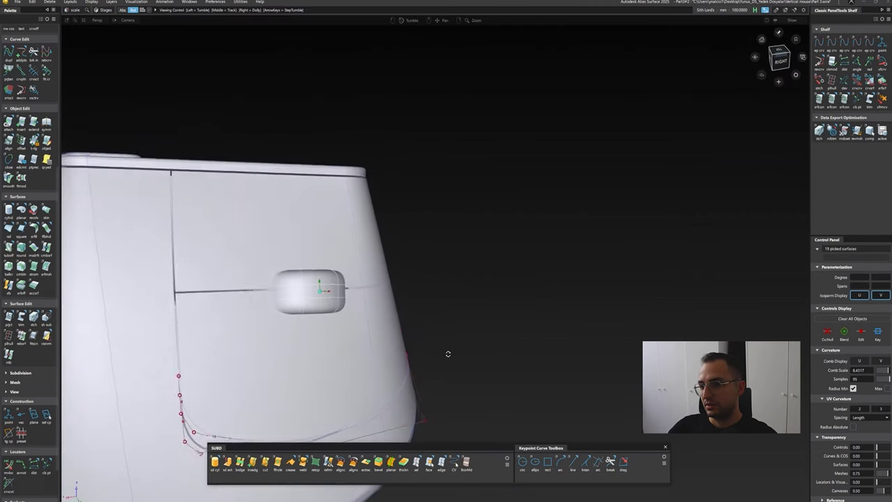
Step: Keep stepping back through previous camera views to a flat view of the button
{"action": "key", "text": "ctrl+alt+z"}
{"action": "key", "text": "ctrl+alt+z"}
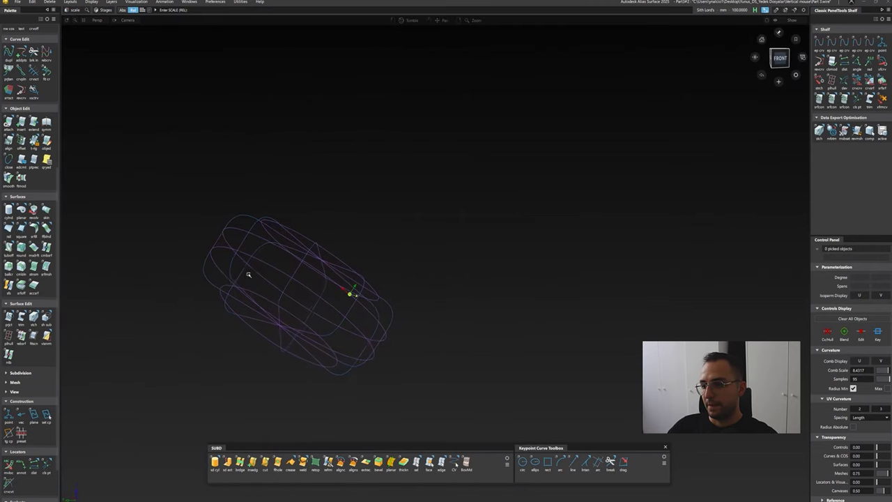
{"action": "key", "text": "ctrl+alt+z"}
{"action": "key", "text": "ctrl+alt+z"}
{"action": "key", "text": "ctrl+alt+z"}
{"action": "key", "text": "ctrl+alt+z"}
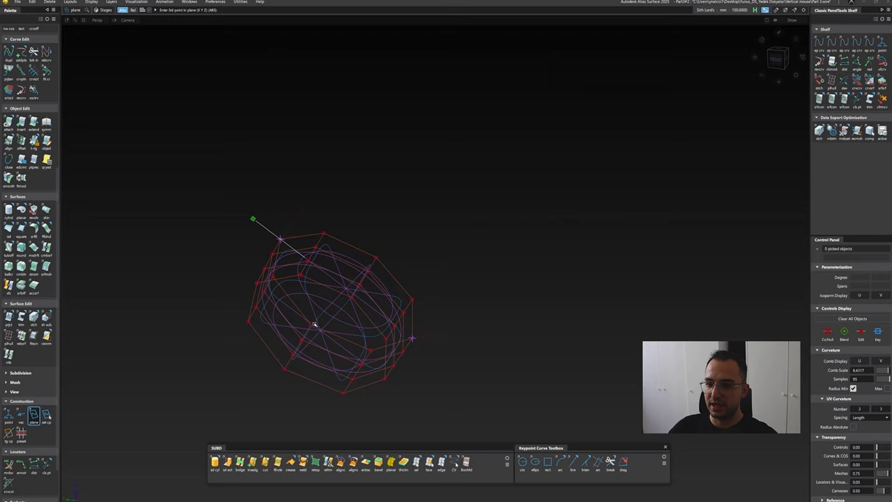
{"action": "key", "text": "ctrl+alt+z"}
{"action": "key", "text": "ctrl+alt+z"}
{"action": "key", "text": "ctrl+alt+z"}
{"action": "key", "text": "ctrl+alt+z"}
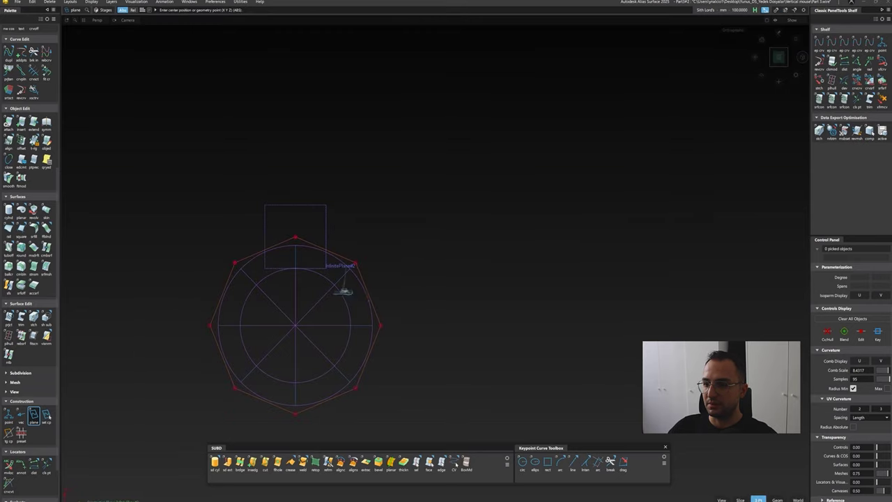
{"action": "key", "text": "ctrl+alt+z"}
{"action": "key", "text": "ctrl+alt+z"}
{"action": "key", "text": "ctrl+alt+z"}
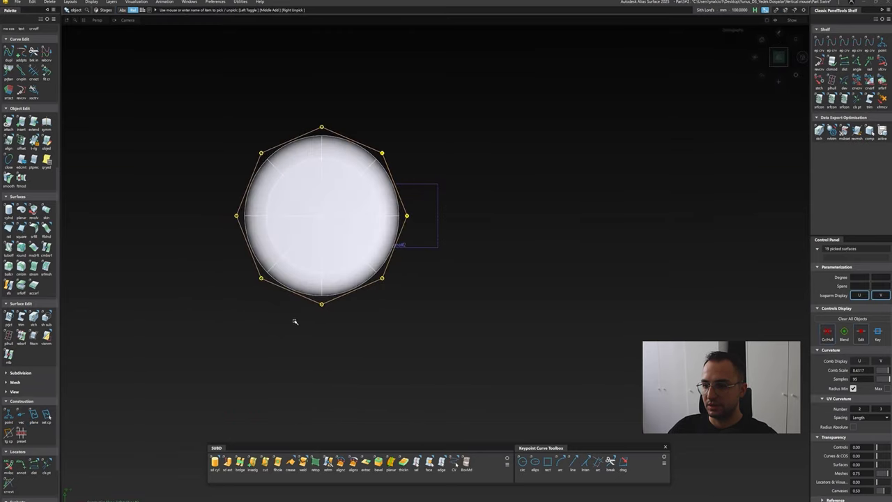
Step: Scale the button up by about 1.195 and reselect all 19 button surfaces in wireframe
{"action": "left_click", "coordinate": [543, 313]}
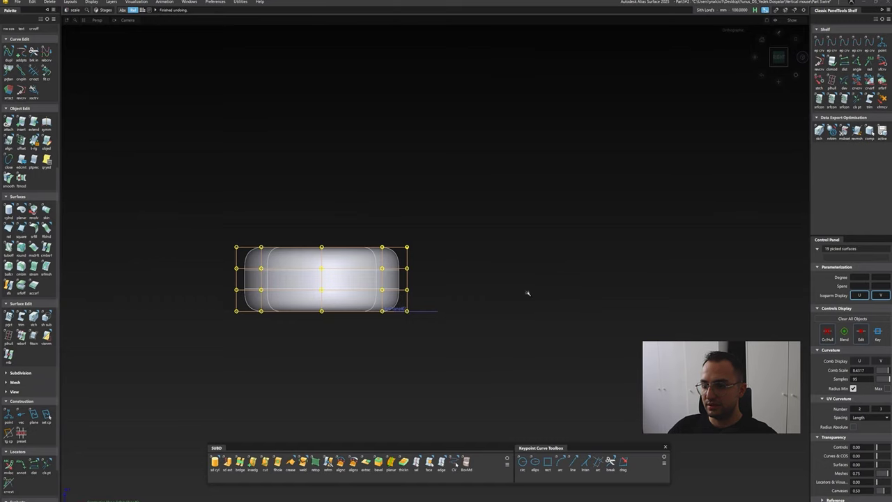
{"action": "right_click_drag", "start_coordinate": [528, 293], "coordinate": [512, 257], "text": "ctrl+shift"}
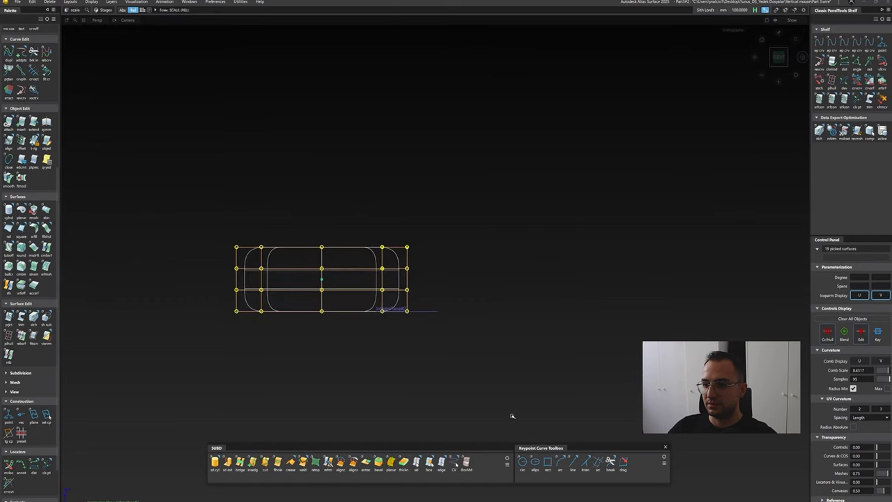
{"action": "left_click_drag", "start_coordinate": [512, 416], "coordinate": [549, 293], "text": "alt+shift"}
{"action": "left_click", "coordinate": [450, 328]}
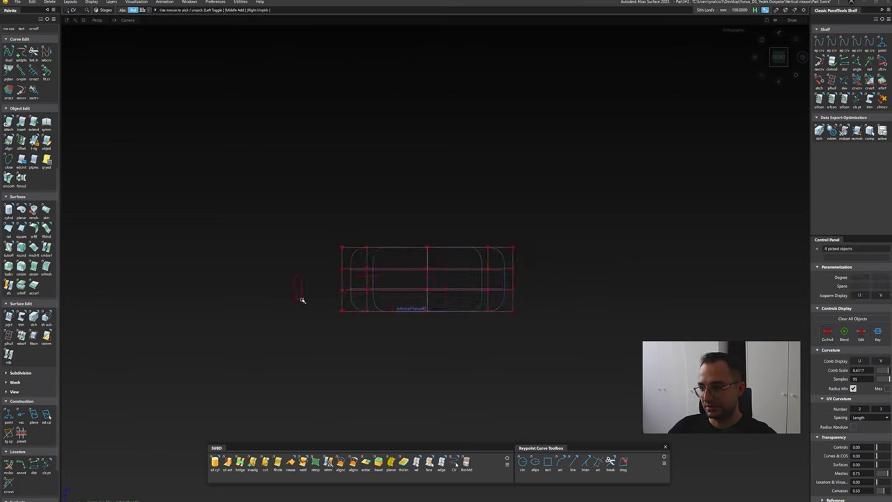
{"action": "left_click_drag", "start_coordinate": [302, 300], "coordinate": [415, 309]}
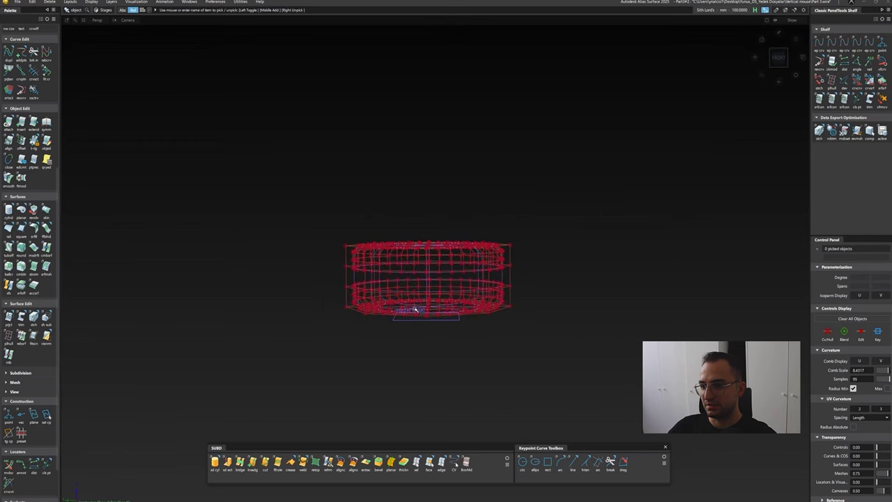
{"action": "scroll", "coordinate": [462, 320], "scroll_direction": "up", "scroll_amount": 3}
Step: Untrim the trimmed button surface
{"action": "mouse_move", "coordinate": [488, 317]}
{"action": "left_mouse_down", "text": "alt+shift"}
{"action": "mouse_move", "coordinate": [601, 305]}
{"action": "mouse_move", "coordinate": [614, 409]}
{"action": "left_mouse_up", "text": "alt+shift"}
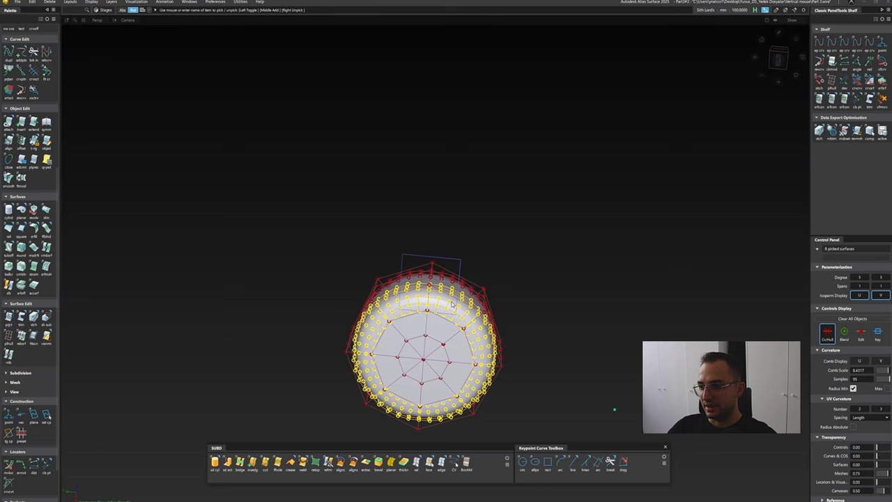
{"action": "left_click_drag", "start_coordinate": [452, 305], "coordinate": [414, 256], "text": "alt+shift"}
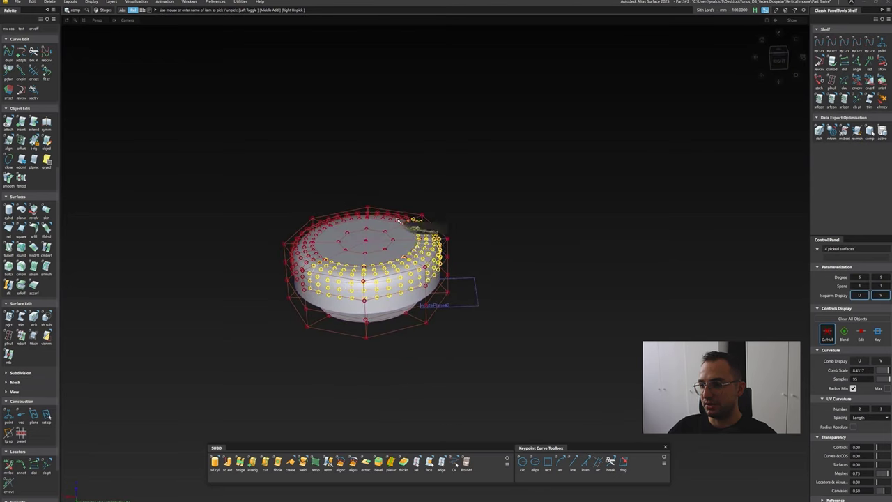
{"action": "left_click_drag", "start_coordinate": [355, 257], "coordinate": [385, 202], "text": "alt+shift"}
{"action": "key", "text": "ctrl+u"}
{"action": "left_click", "coordinate": [385, 201]}
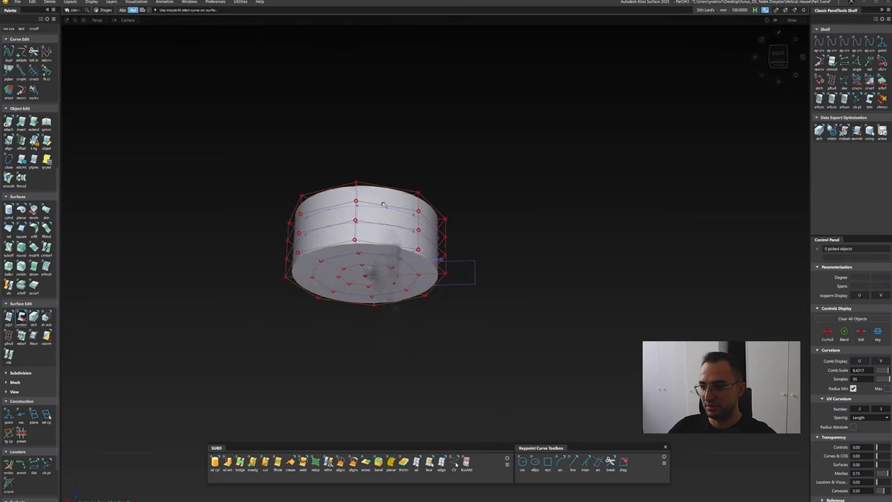
Step: Move the picked control-point rows up to make the button taller
{"action": "mouse_move", "coordinate": [255, 354]}
{"action": "left_mouse_down", "text": "alt+shift"}
{"action": "mouse_move", "coordinate": [319, 346]}
{"action": "mouse_move", "coordinate": [392, 276]}
{"action": "left_mouse_up", "text": "alt+shift"}
{"action": "left_click_drag", "start_coordinate": [440, 304], "coordinate": [440, 304]}
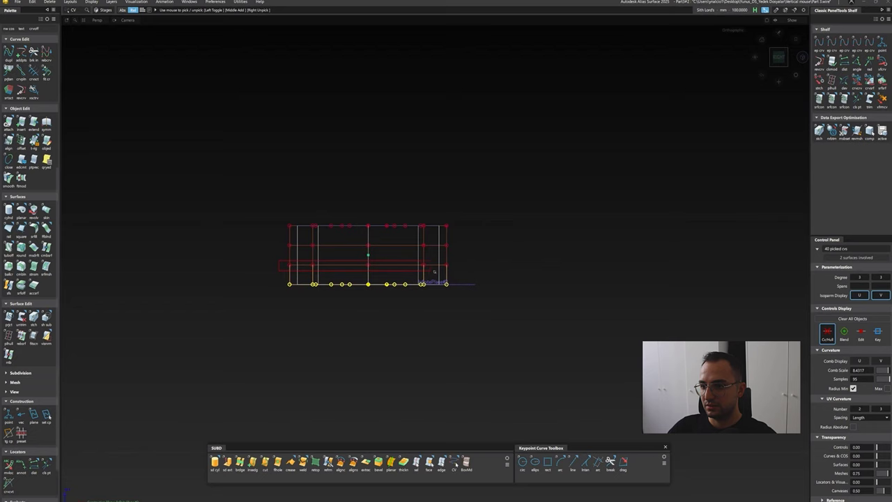
{"action": "key", "text": "m"}
{"action": "right_click_drag", "start_coordinate": [488, 304], "coordinate": [545, 302]}
Step: Attempt a surface fillet on the button, discard the empty fillet, and return to the mouse side
{"action": "mouse_move", "coordinate": [545, 301]}
{"action": "left_mouse_down", "text": "alt+shift"}
{"action": "mouse_move", "coordinate": [438, 319]}
{"action": "mouse_move", "coordinate": [390, 293]}
{"action": "left_mouse_up", "text": "alt+shift"}
{"action": "left_click", "coordinate": [34, 227]}
{"action": "left_click_drag", "start_coordinate": [314, 160], "coordinate": [305, 108], "text": "alt+shift"}
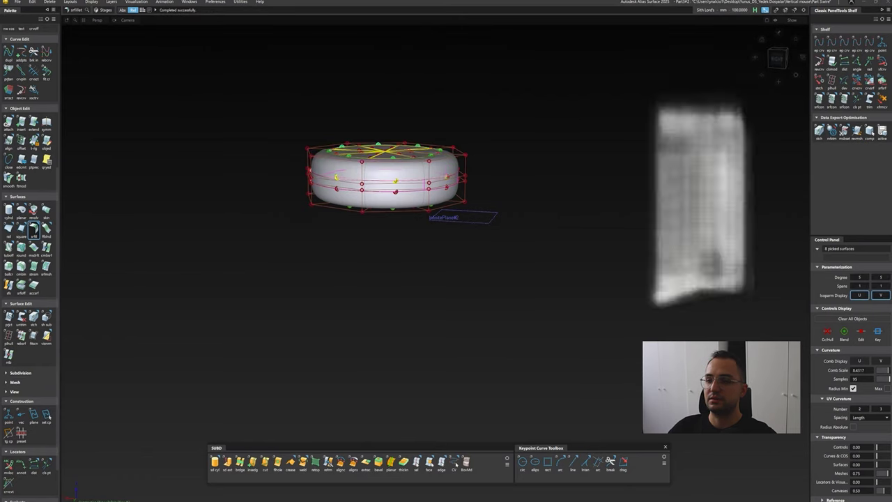
{"action": "left_click_drag", "start_coordinate": [326, 263], "coordinate": [264, 130], "text": "alt+shift"}
{"action": "key", "text": "Delete"}
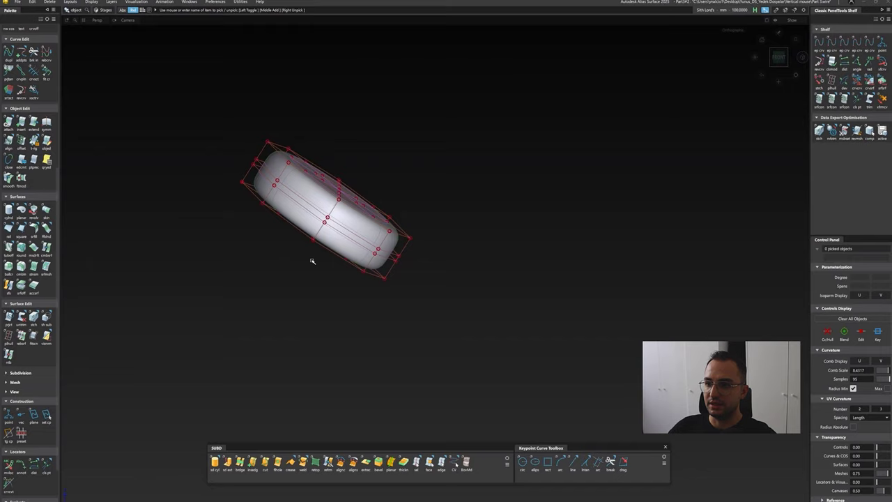
{"action": "left_click_drag", "start_coordinate": [313, 258], "coordinate": [288, 196], "text": "alt+shift"}
Step: Move the button's fillet surfaces along Y and Z until centred on the side seam
{"action": "right_click_drag", "start_coordinate": [287, 194], "coordinate": [272, 198], "text": "alt+shift"}
{"action": "left_click", "coordinate": [265, 191]}
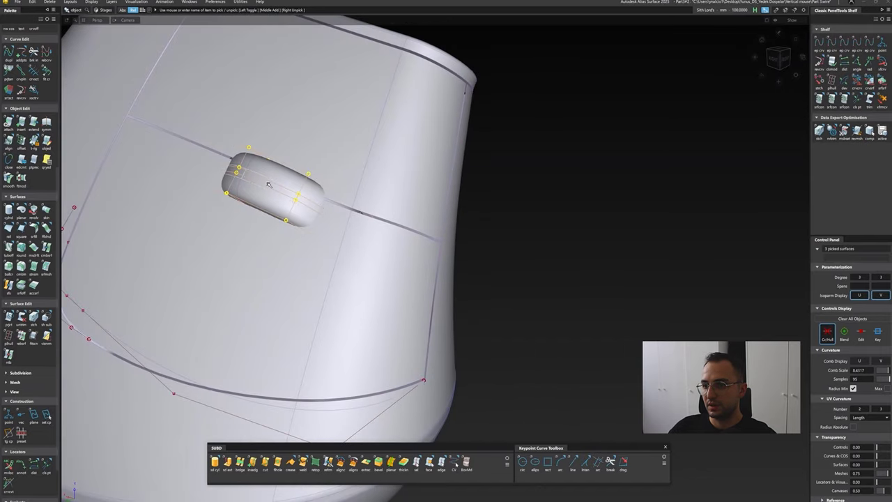
{"action": "left_click_drag", "start_coordinate": [265, 192], "coordinate": [548, 225], "text": "alt+shift"}
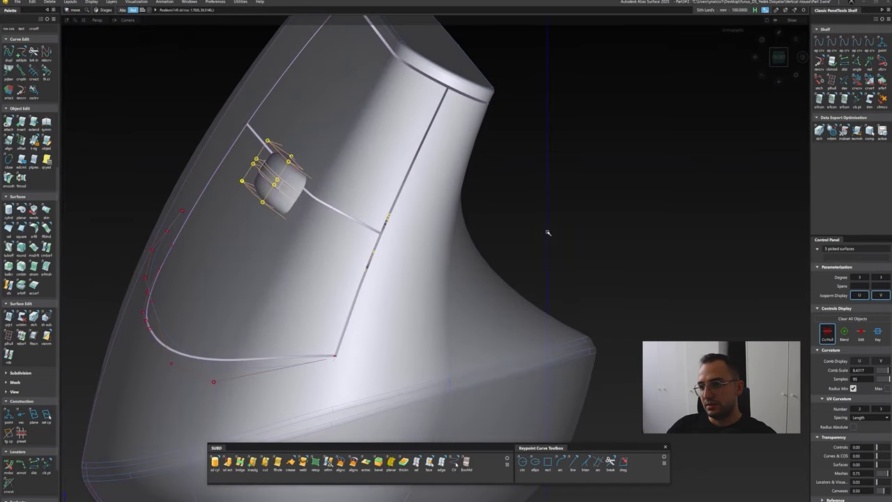
{"action": "middle_click_drag", "start_coordinate": [548, 225], "coordinate": [539, 221]}
{"action": "right_click_drag", "start_coordinate": [539, 221], "coordinate": [537, 217]}
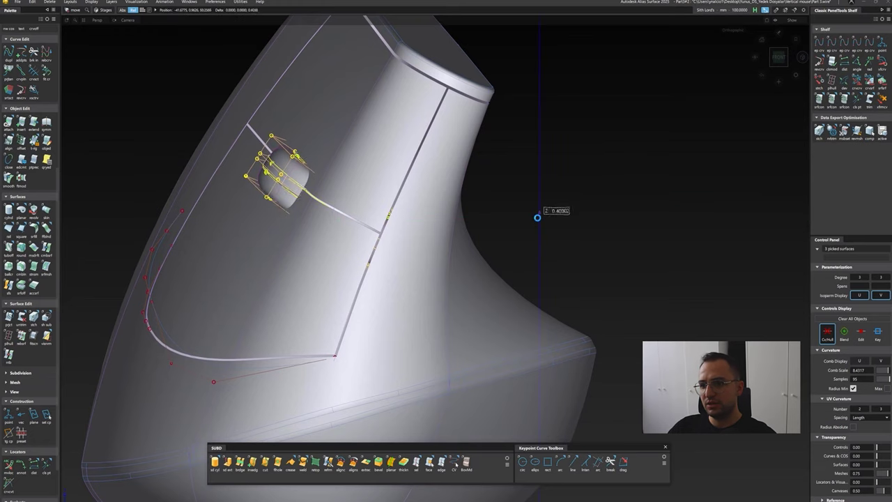
{"action": "middle_click_drag", "start_coordinate": [538, 219], "coordinate": [529, 216]}
{"action": "left_click_drag", "start_coordinate": [530, 215], "coordinate": [349, 207], "text": "alt+shift"}
Step: Deselect the button and hide the body's curves and control points
{"action": "key", "text": "Escape"}
{"action": "left_click", "coordinate": [49, 2]}
{"action": "left_click", "coordinate": [69, 53]}
{"action": "scroll", "coordinate": [460, 251], "scroll_direction": "up", "scroll_amount": 5}
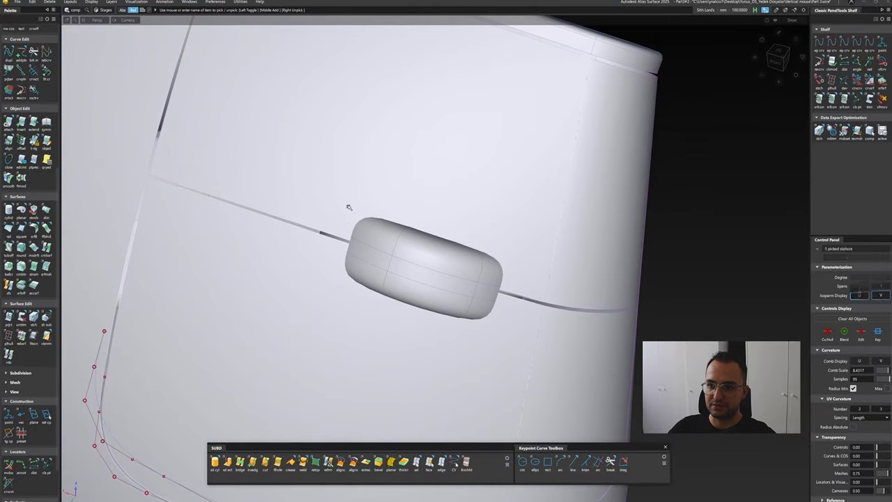
Step: Intersect the button surfaces with the mouse body
{"action": "key", "text": "i"}
{"action": "key", "text": "i"}
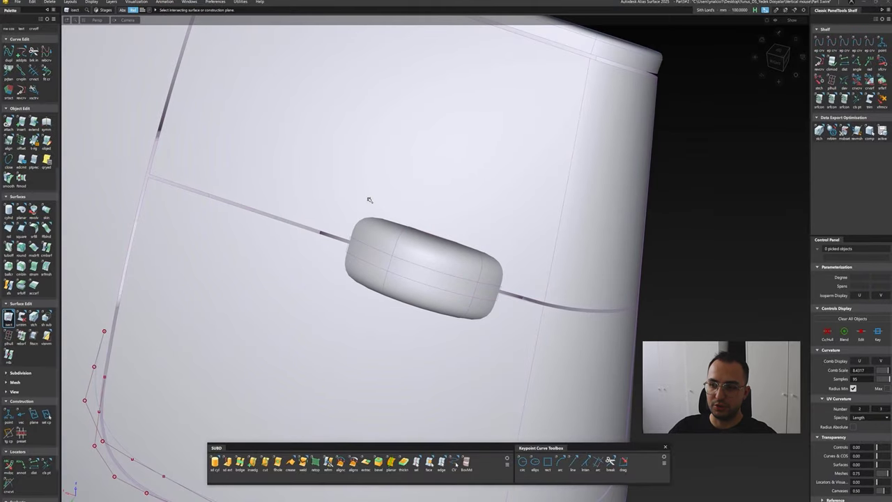
{"action": "left_click", "coordinate": [356, 201]}
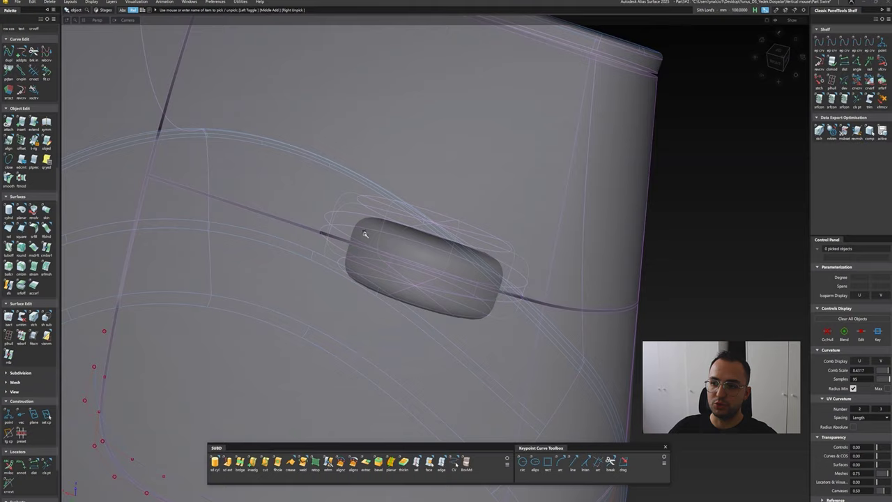
{"action": "key", "text": "i"}
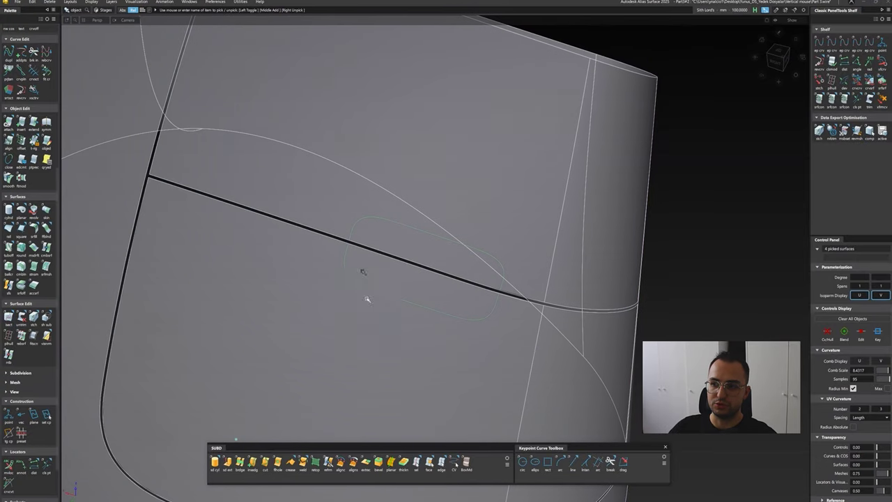
Step: Create a tubular offset along the surface#11.cos29 seam curve to outline the side button
{"action": "key", "text": "t"}
{"action": "left_click", "coordinate": [369, 246]}
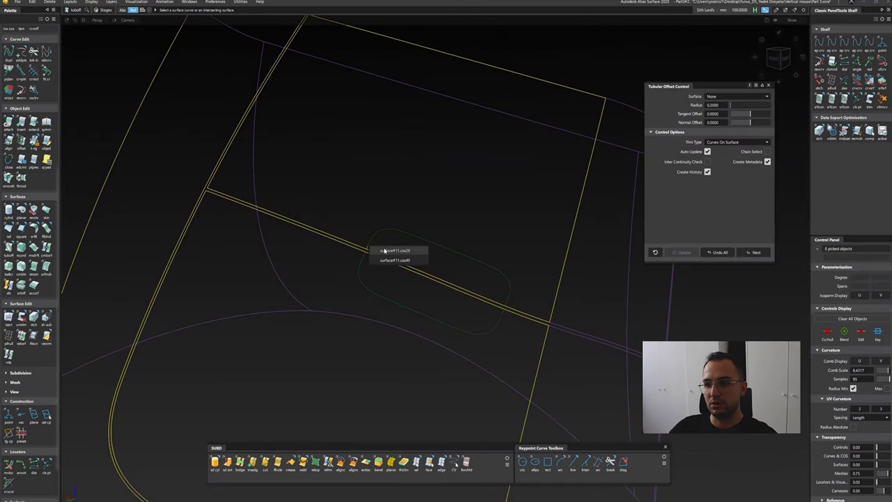
{"action": "left_click", "coordinate": [382, 250]}
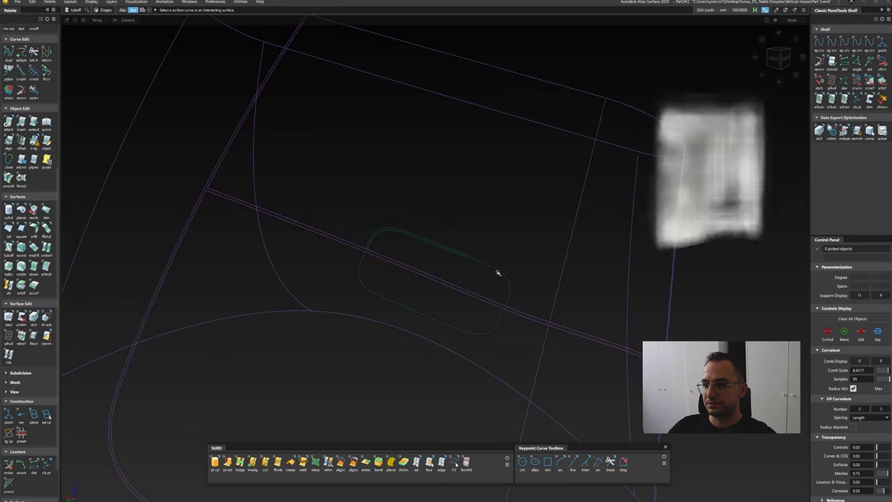
{"action": "scroll", "coordinate": [460, 260], "scroll_direction": "up", "scroll_amount": 5}
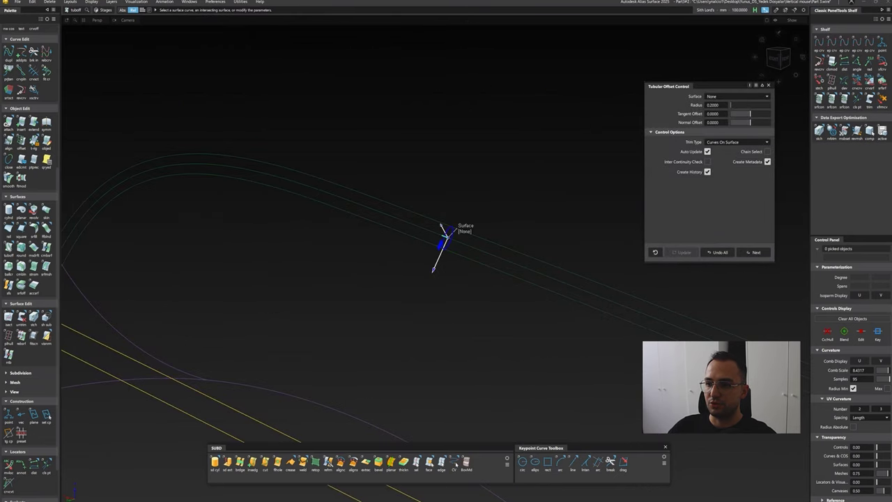
{"action": "left_click_drag", "start_coordinate": [446, 251], "coordinate": [522, 278], "text": "alt+shift"}
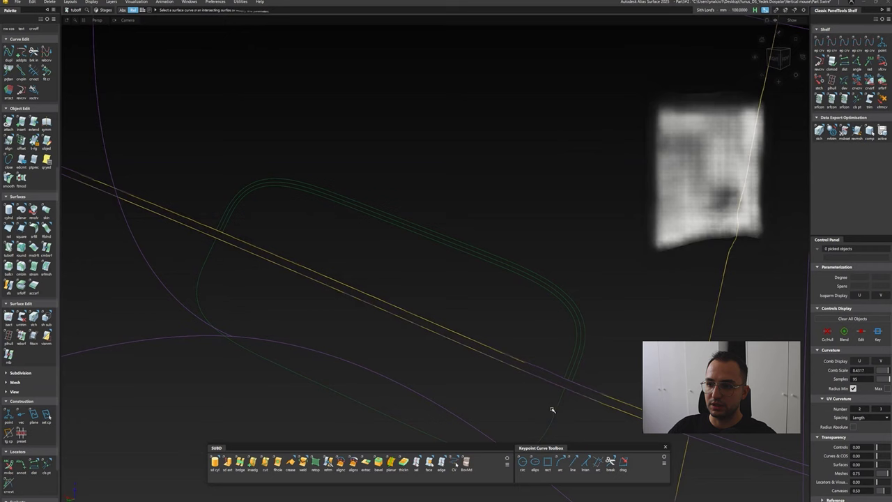
{"action": "left_click_drag", "start_coordinate": [551, 410], "coordinate": [454, 335], "text": "alt+shift"}
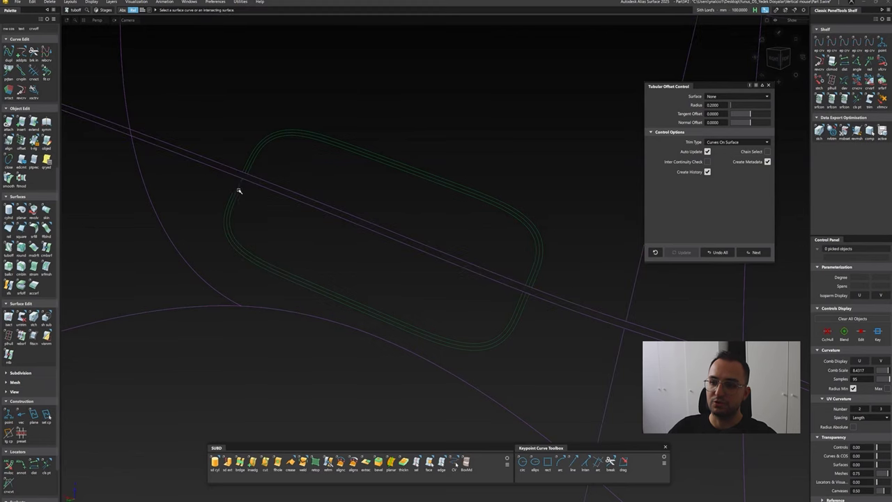
{"action": "mouse_move", "coordinate": [238, 191]}
{"action": "left_mouse_down", "text": "alt+shift"}
{"action": "mouse_move", "coordinate": [522, 325]}
{"action": "mouse_move", "coordinate": [413, 229]}
{"action": "mouse_move", "coordinate": [363, 281]}
{"action": "mouse_move", "coordinate": [423, 313]}
{"action": "mouse_move", "coordinate": [460, 317]}
{"action": "left_mouse_up", "text": "alt+shift"}
{"action": "key", "text": "t"}
{"action": "mouse_move", "coordinate": [460, 317]}
{"action": "right_mouse_down", "text": "alt+shift"}
{"action": "mouse_move", "coordinate": [483, 318]}
{"action": "mouse_move", "coordinate": [454, 326]}
{"action": "right_mouse_up", "text": "alt+shift"}
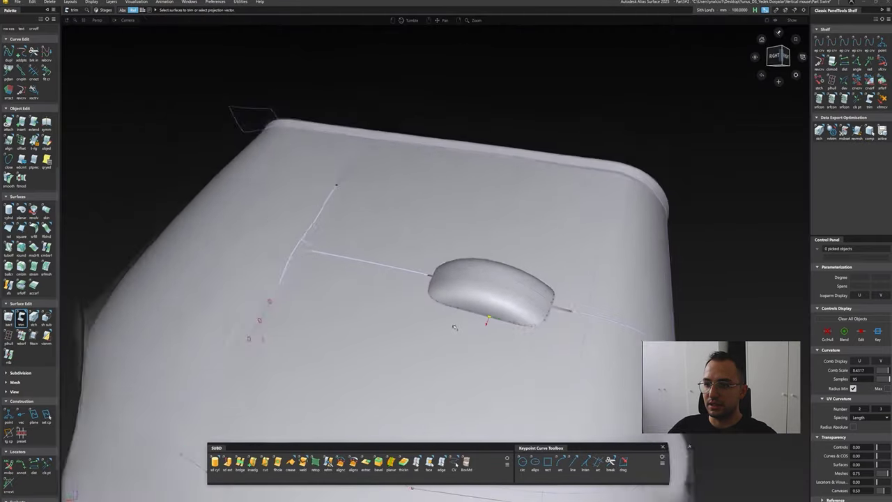
Step: Pick and unpick curve#37 on the mouse side, then box-pick the geometry around the button
{"action": "left_click_drag", "start_coordinate": [455, 327], "coordinate": [374, 343], "text": "alt+shift"}
{"action": "left_click", "coordinate": [374, 342]}
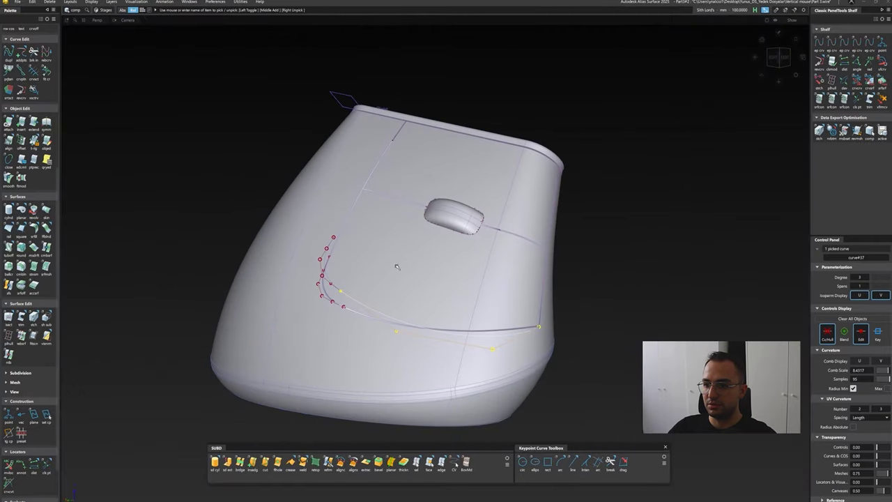
{"action": "left_click_drag", "start_coordinate": [397, 266], "coordinate": [572, 183], "text": "alt+shift"}
{"action": "left_click", "coordinate": [370, 249]}
{"action": "left_click_drag", "start_coordinate": [384, 193], "coordinate": [428, 282]}
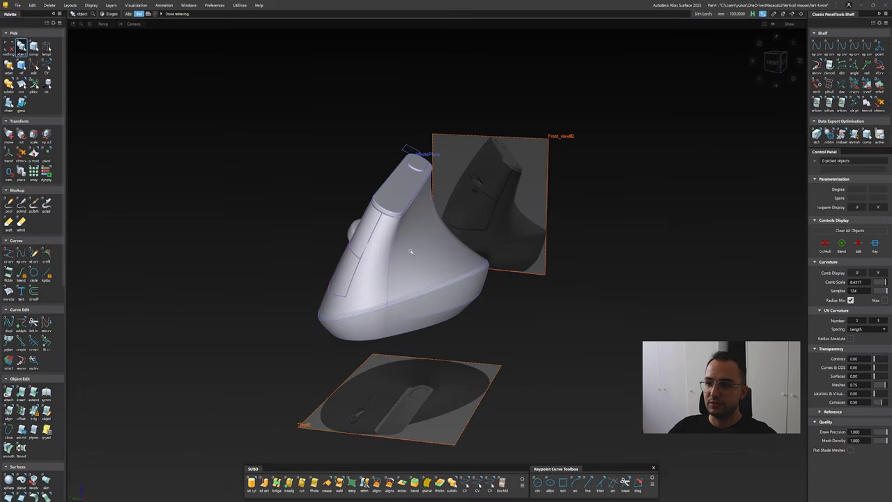
Step: Bring up the Shader Library, Editor and Lister and arrange the panels over the view
{"action": "left_click_drag", "start_coordinate": [411, 253], "coordinate": [244, 160], "text": "alt+shift"}
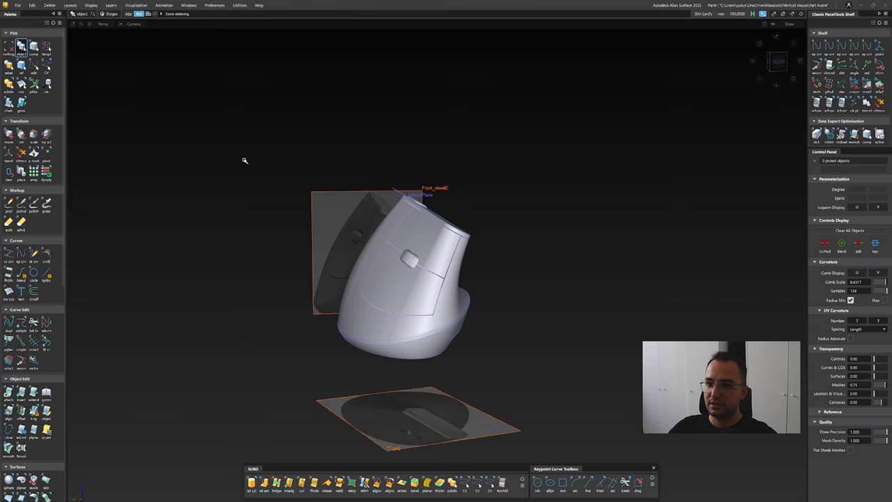
{"action": "left_click", "coordinate": [135, 6]}
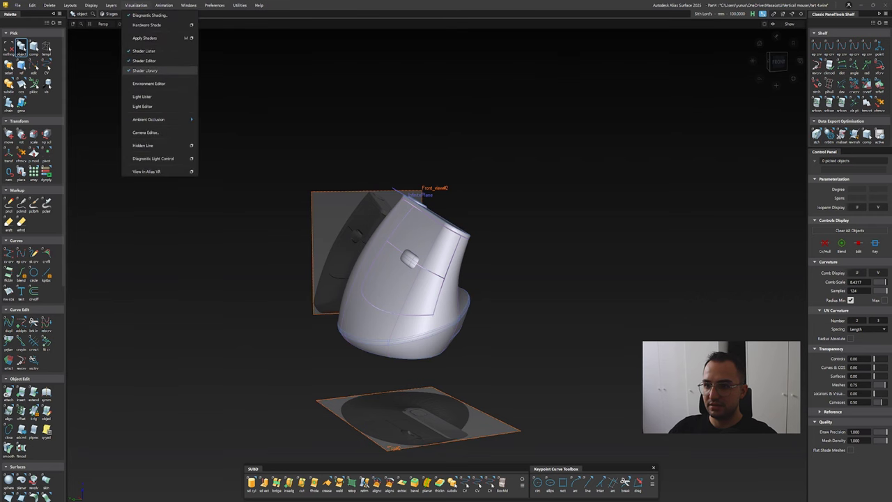
{"action": "left_click", "coordinate": [145, 70]}
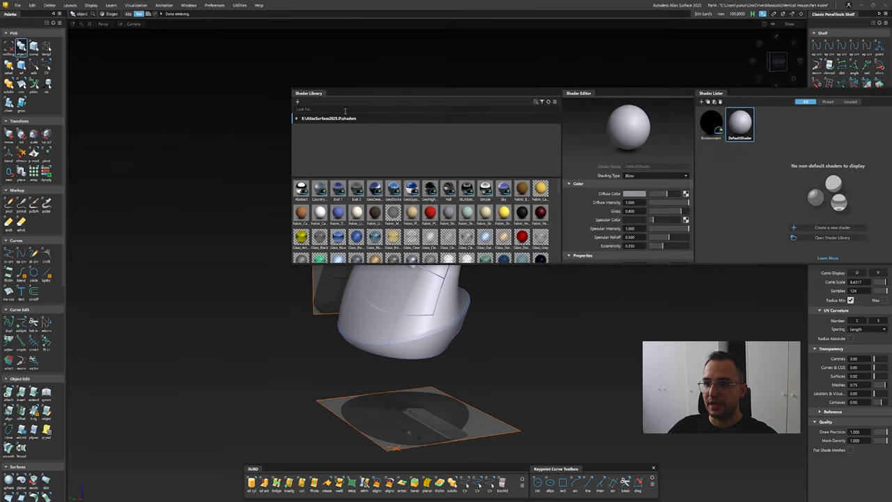
{"action": "left_click_drag", "start_coordinate": [386, 88], "coordinate": [309, 261]}
{"action": "left_click_drag", "start_coordinate": [306, 230], "coordinate": [279, 209], "text": "alt+shift"}
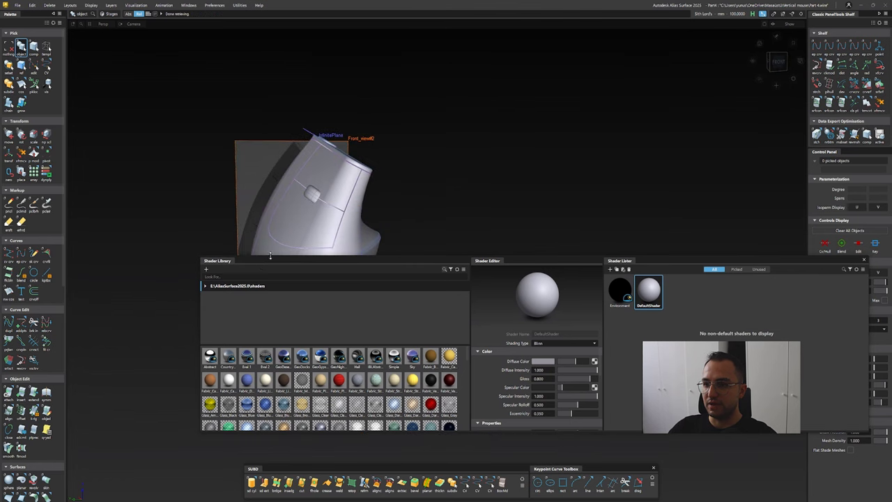
{"action": "left_click_drag", "start_coordinate": [417, 261], "coordinate": [330, 321]}
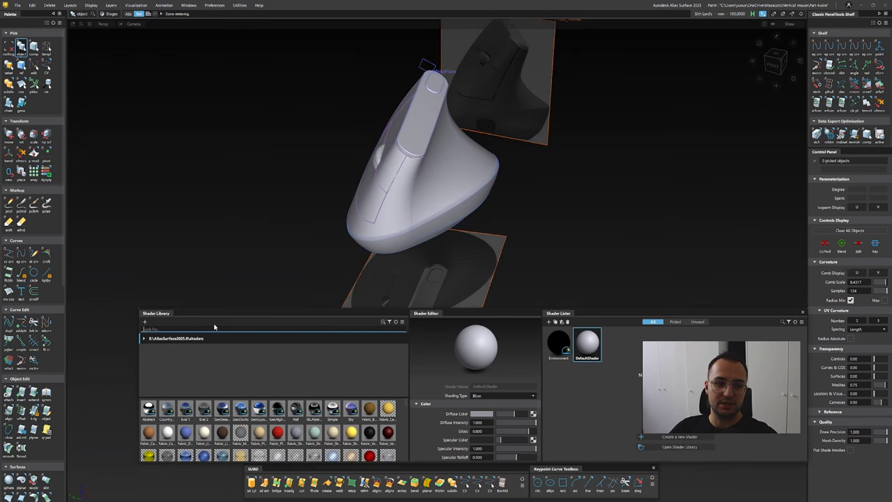
Step: Search 'plast', enlarge previews, add Plastic_Dark_Gray_Textured_Coarse to the scene, and pick body surfaces
{"action": "type", "text": "plastic"}
{"action": "left_click", "coordinate": [389, 322]}
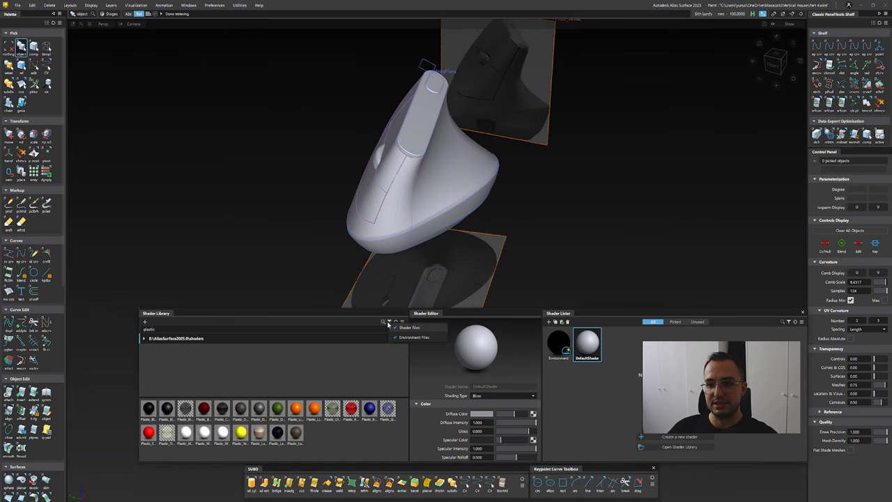
{"action": "left_click_drag", "start_coordinate": [439, 326], "coordinate": [456, 326]}
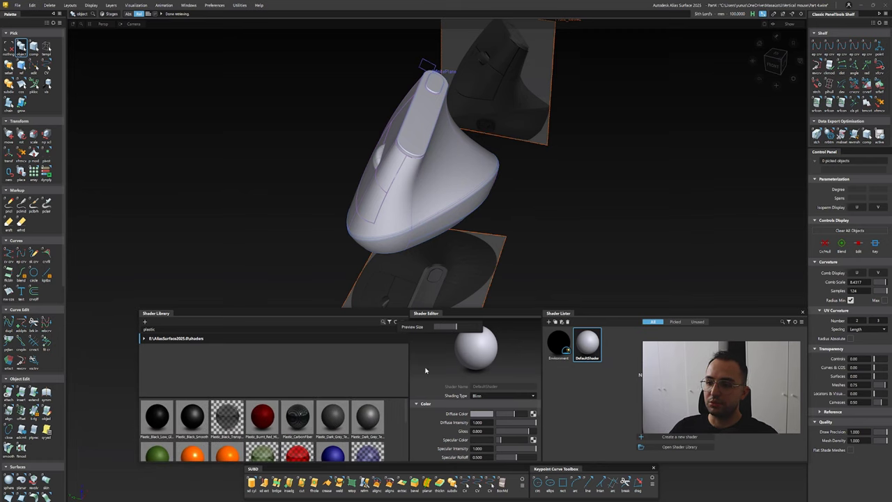
{"action": "scroll", "coordinate": [333, 433], "scroll_direction": "down", "scroll_amount": 5}
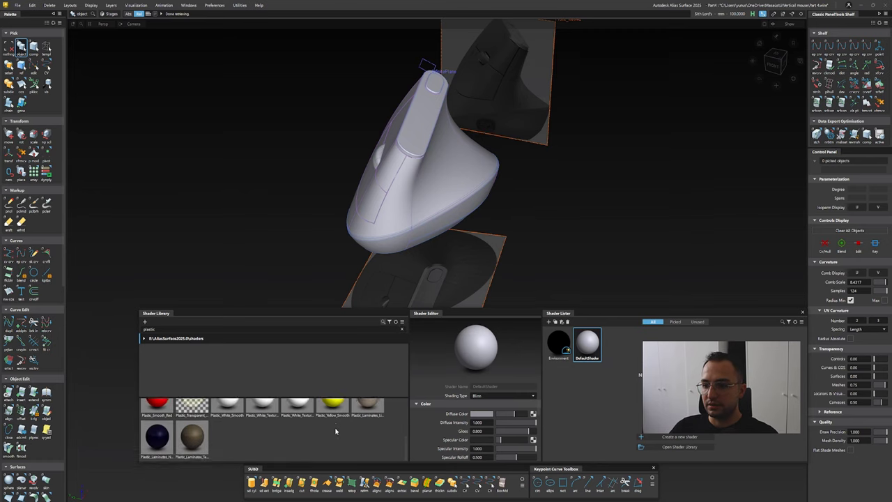
{"action": "scroll", "coordinate": [341, 422], "scroll_direction": "up", "scroll_amount": 5}
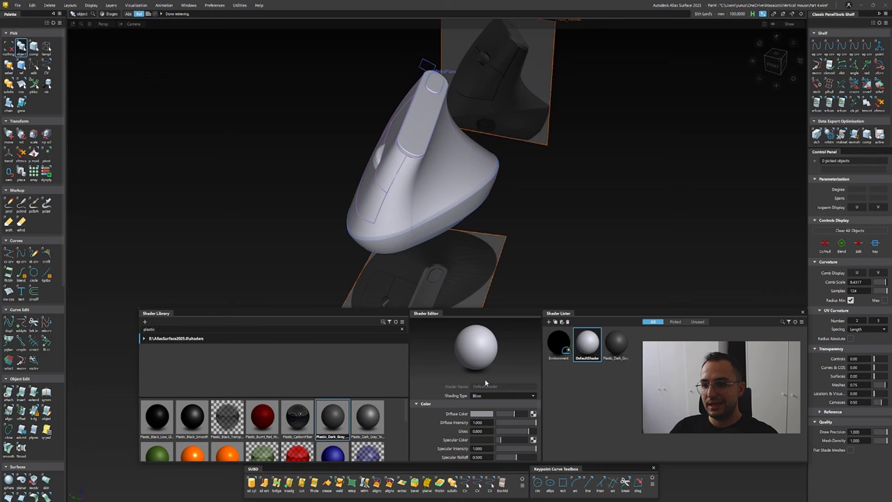
{"action": "left_click", "coordinate": [616, 341]}
{"action": "mouse_move", "coordinate": [421, 201]}
{"action": "left_mouse_down", "text": "alt+shift"}
{"action": "mouse_move", "coordinate": [380, 182]}
{"action": "mouse_move", "coordinate": [397, 195]}
{"action": "mouse_move", "coordinate": [483, 207]}
{"action": "mouse_move", "coordinate": [442, 232]}
{"action": "mouse_move", "coordinate": [536, 195]}
{"action": "mouse_move", "coordinate": [221, 221]}
{"action": "mouse_move", "coordinate": [456, 241]}
{"action": "mouse_move", "coordinate": [409, 199]}
{"action": "mouse_move", "coordinate": [432, 188]}
{"action": "left_mouse_up", "text": "alt+shift"}
{"action": "left_click", "coordinate": [397, 195]}
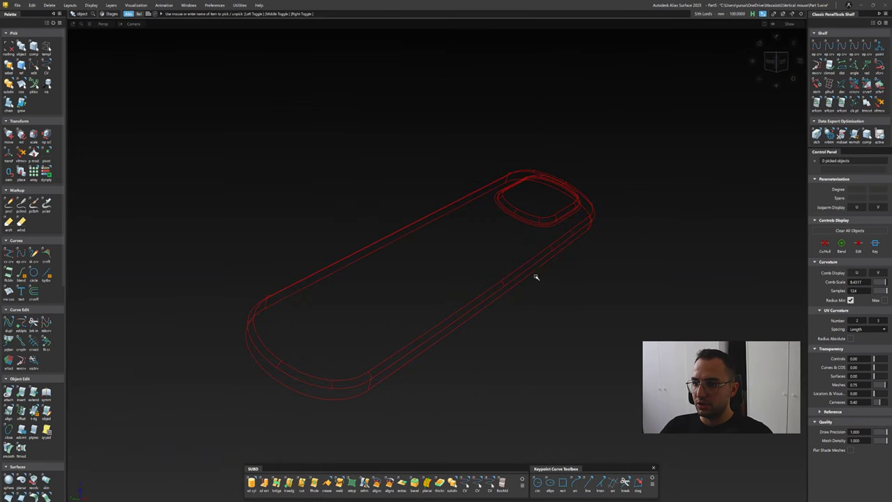
Step: Pick all top-plate surfaces, then a single plate surface, and clear the selection
{"action": "key", "text": "ctrl+a"}
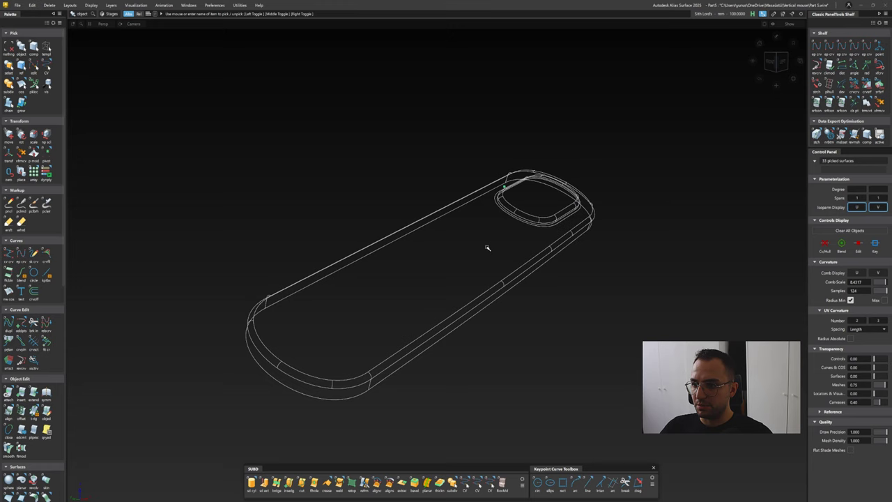
{"action": "left_click", "coordinate": [431, 282]}
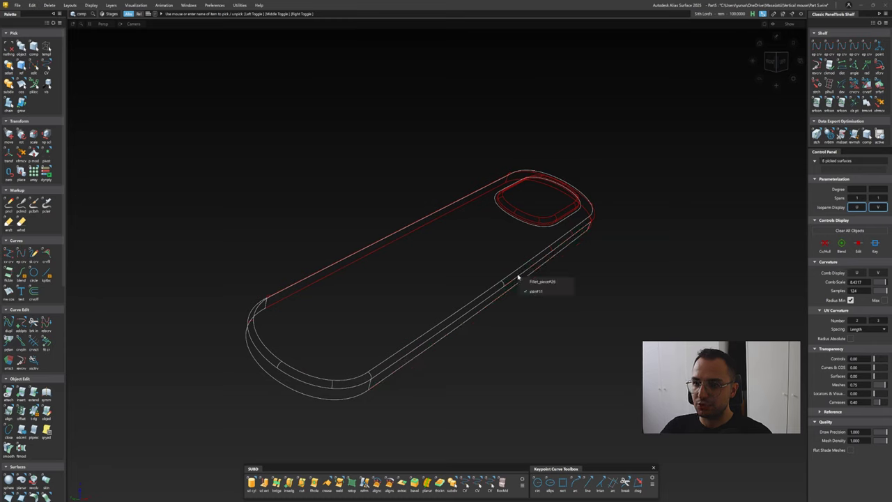
{"action": "left_click_drag", "start_coordinate": [446, 234], "coordinate": [463, 366]}
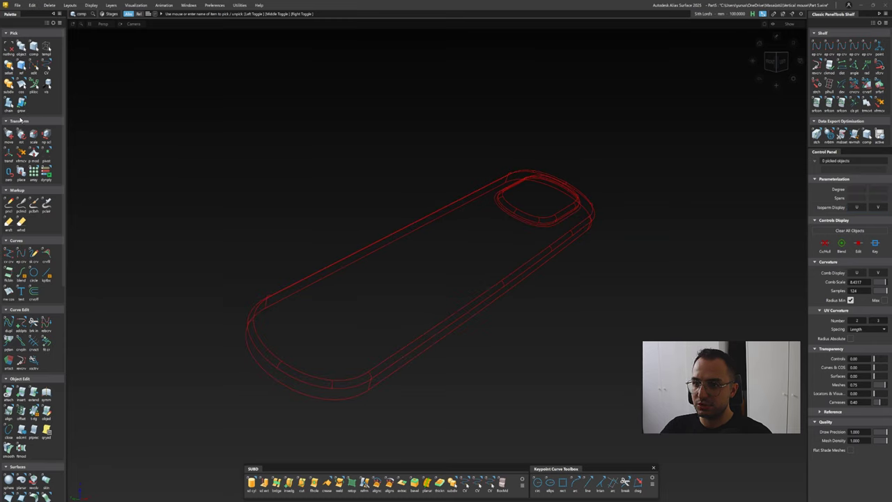
Step: Chain-pick the connected outer body surfaces, then clear all picks and return to object picking
{"action": "left_click", "coordinate": [8, 103]}
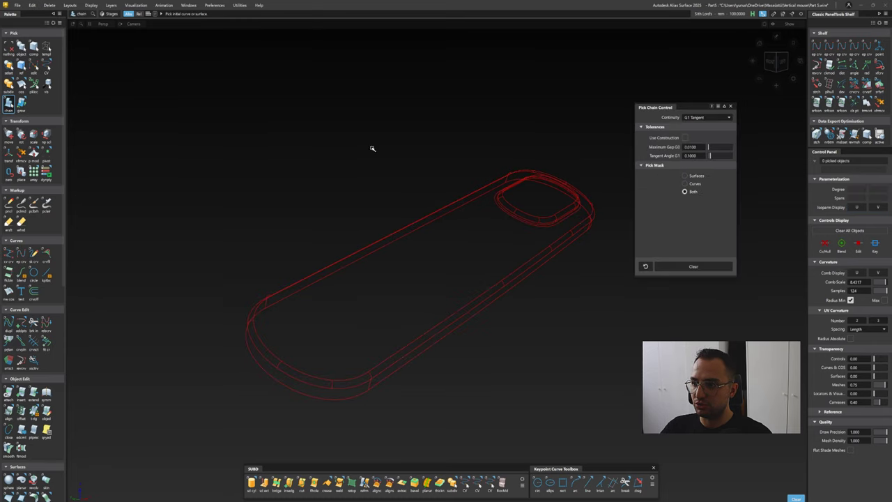
{"action": "left_click", "coordinate": [479, 251]}
{"action": "left_click", "coordinate": [526, 201]}
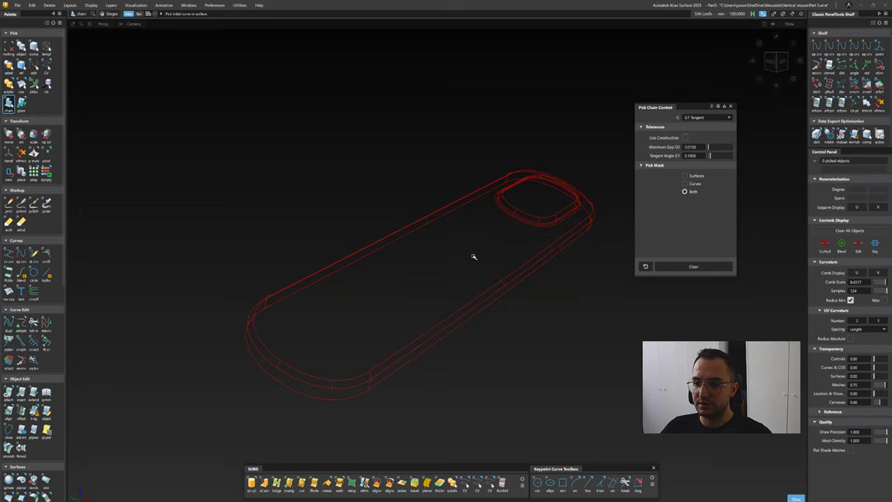
{"action": "key", "text": "Escape"}
{"action": "left_click_drag", "start_coordinate": [472, 255], "coordinate": [412, 219], "text": "alt+shift"}
{"action": "left_click", "coordinate": [430, 270]}
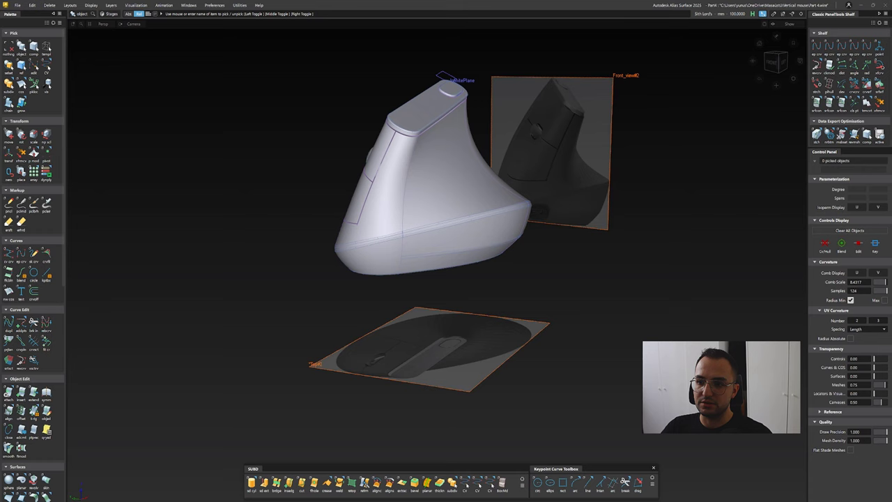
Step: Pick the connected surface chain of the mouse top and orbit the isolated plate into view
{"action": "scroll", "coordinate": [432, 230], "scroll_direction": "up", "scroll_amount": 5}
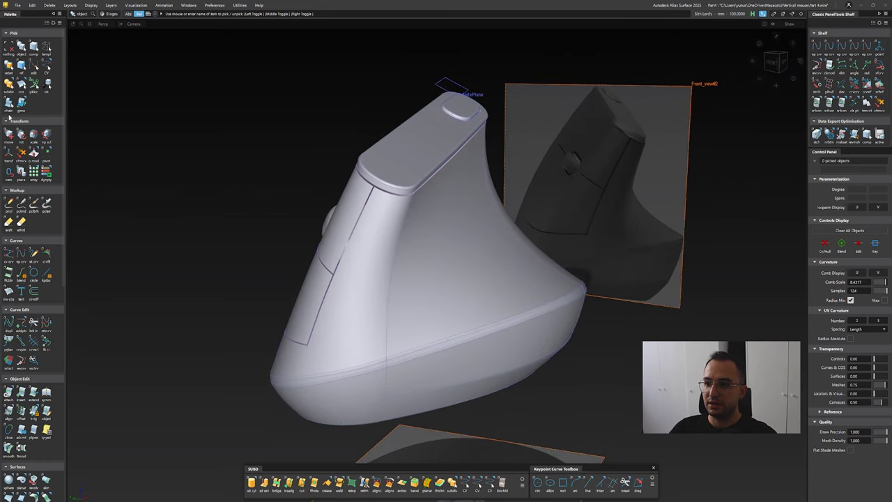
{"action": "left_click", "coordinate": [9, 102]}
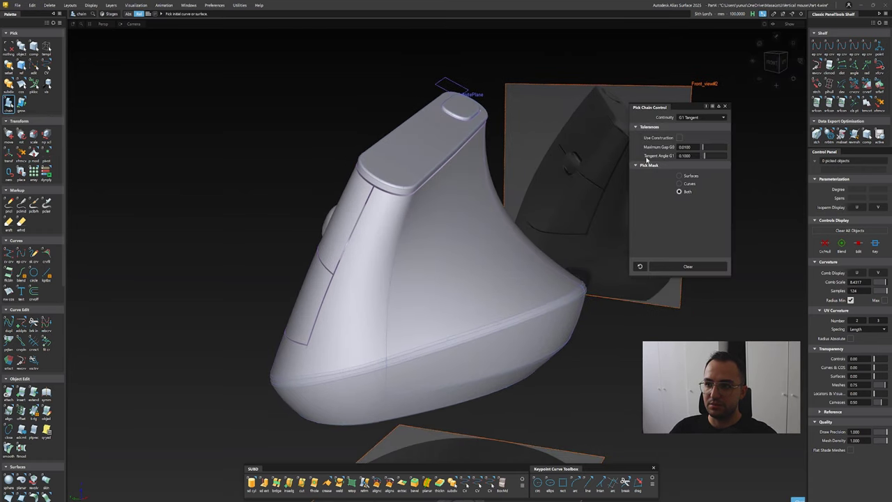
{"action": "left_click", "coordinate": [396, 165]}
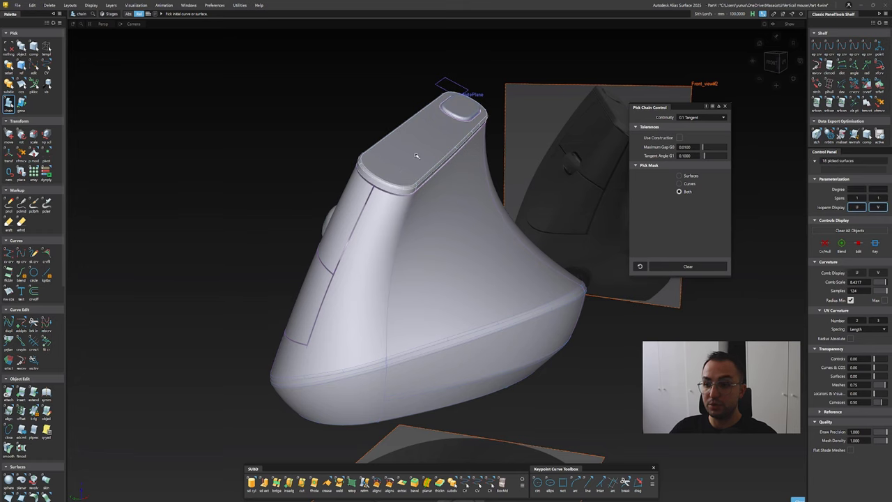
{"action": "scroll", "coordinate": [460, 160], "scroll_direction": "up", "scroll_amount": 6}
{"action": "scroll", "coordinate": [461, 160], "scroll_direction": "down", "scroll_amount": 6}
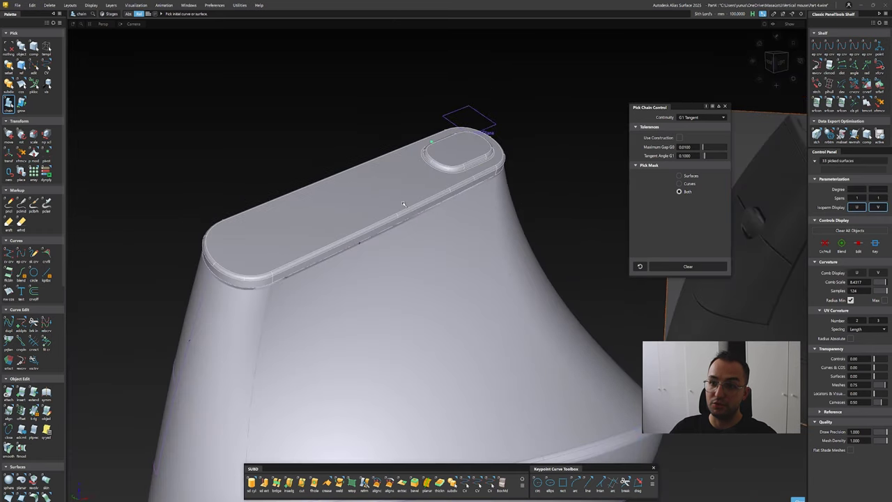
{"action": "left_click_drag", "start_coordinate": [432, 229], "coordinate": [285, 88], "text": "alt+shift"}
{"action": "left_click", "coordinate": [49, 5]}
{"action": "left_click", "coordinate": [49, 5]}
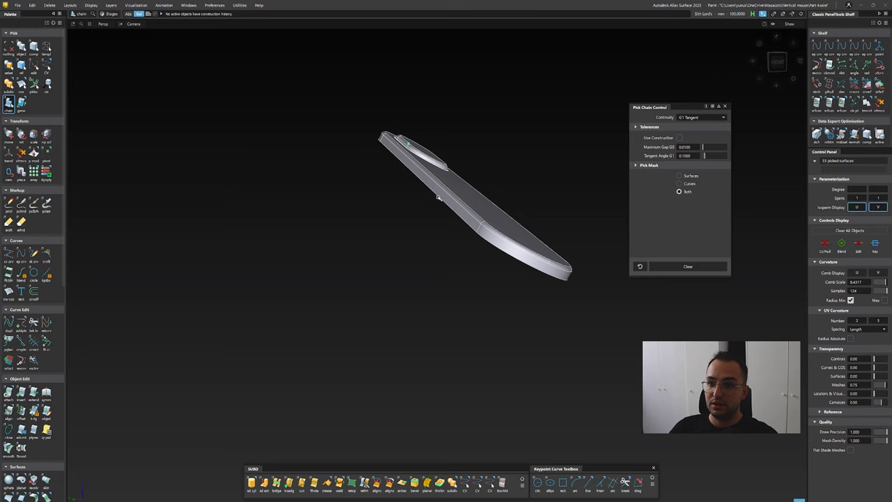
{"action": "left_click_drag", "start_coordinate": [432, 209], "coordinate": [478, 247], "text": "alt+shift"}
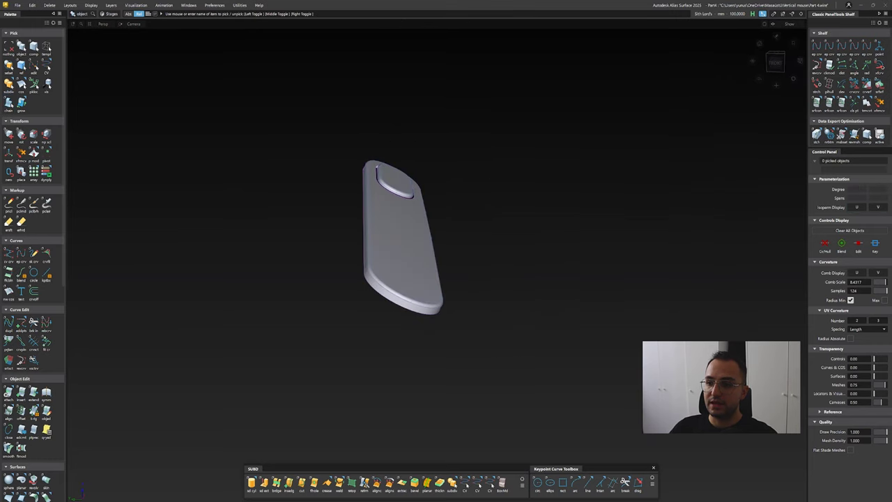
{"action": "left_click_drag", "start_coordinate": [507, 44], "coordinate": [580, 63]}
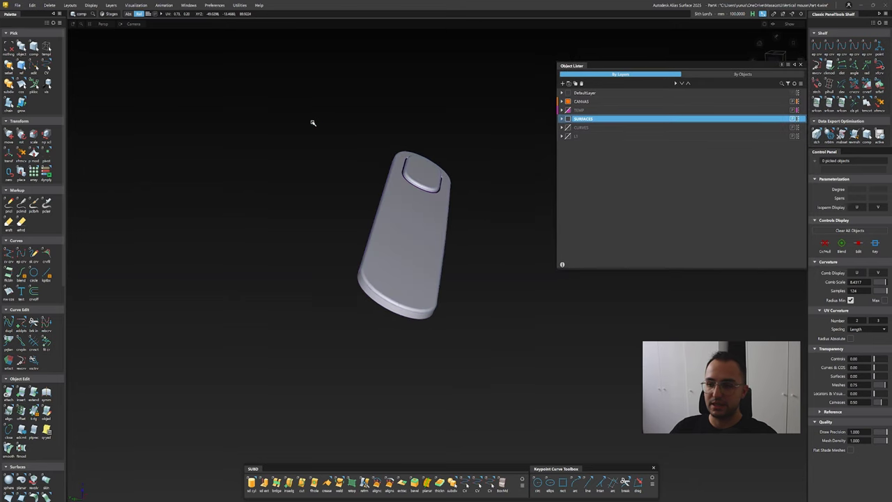
Step: Pick all surfaces, delete their construction history and ungroup them
{"action": "key", "text": "ctrl+a"}
{"action": "left_click", "coordinate": [49, 5]}
{"action": "left_click", "coordinate": [59, 34]}
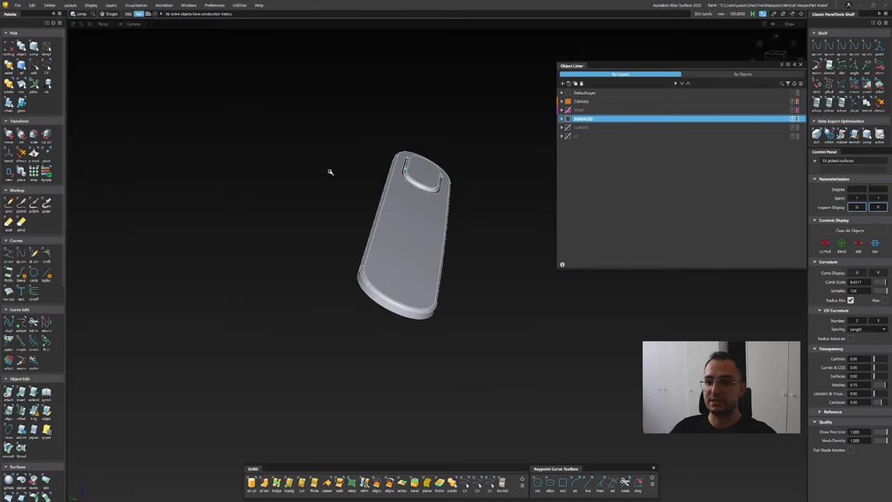
{"action": "left_click", "coordinate": [31, 6]}
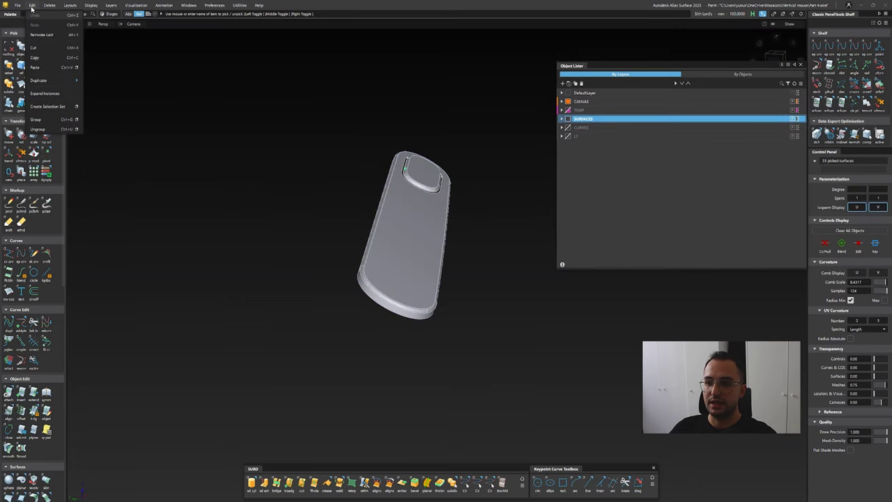
{"action": "left_click", "coordinate": [67, 132]}
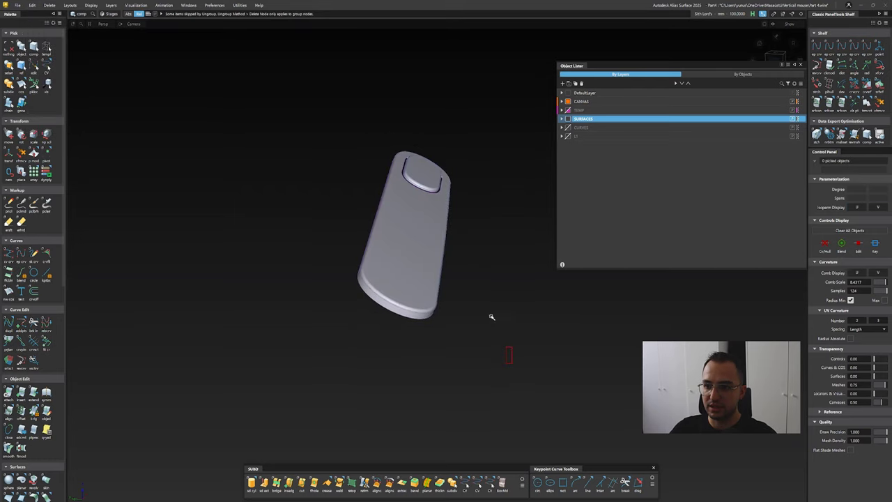
Step: Switch the pick mode to Object
{"action": "left_click", "coordinate": [372, 132], "text": "ctrl+shift"}
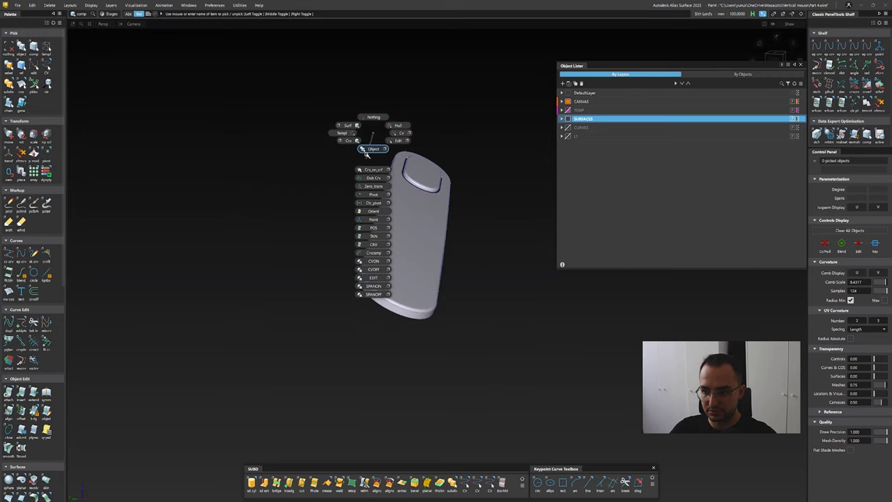
{"action": "left_click", "coordinate": [370, 151], "text": "ctrl+shift"}
{"action": "scroll", "coordinate": [40, 414], "scroll_direction": "down", "scroll_amount": 10}
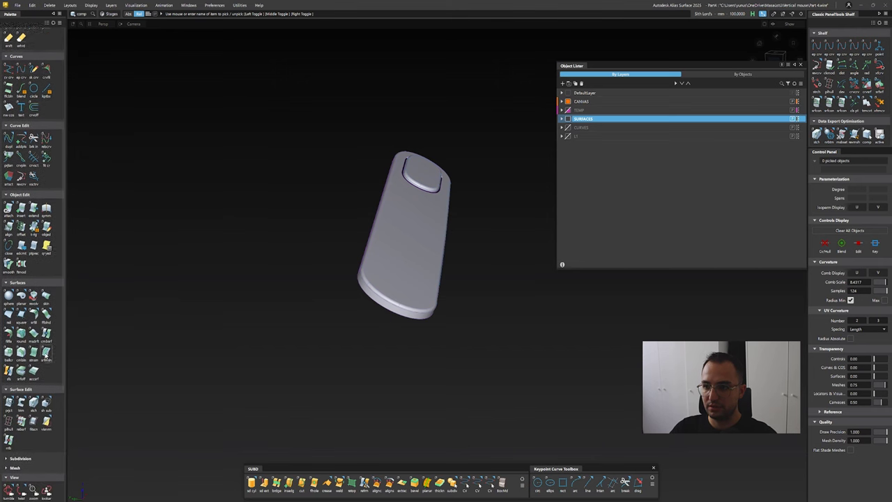
Step: Tumble to the cap's long top face and box-pick all its surfaces
{"action": "left_click", "coordinate": [46, 315]}
{"action": "left_click_drag", "start_coordinate": [390, 230], "coordinate": [446, 241], "text": "alt+shift"}
{"action": "right_click_drag", "start_coordinate": [446, 240], "coordinate": [453, 246], "text": "alt+shift"}
{"action": "left_click_drag", "start_coordinate": [453, 246], "coordinate": [368, 213], "text": "alt+shift"}
{"action": "left_click_drag", "start_coordinate": [368, 214], "coordinate": [493, 380], "text": "ctrl+shift"}
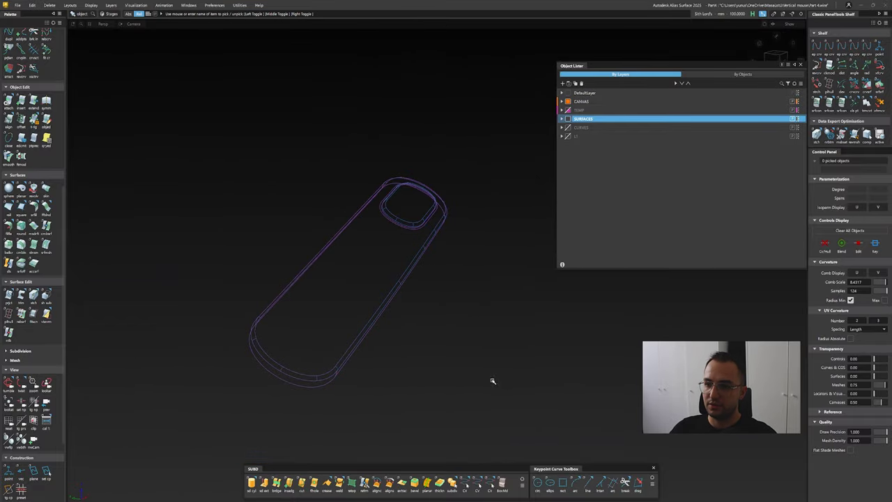
{"action": "left_click_drag", "start_coordinate": [209, 144], "coordinate": [210, 144]}
Step: Create a new layer from the picked surfaces and name it LIGHT GRAY
{"action": "left_click_drag", "start_coordinate": [383, 301], "coordinate": [384, 272], "text": "ctrl+shift"}
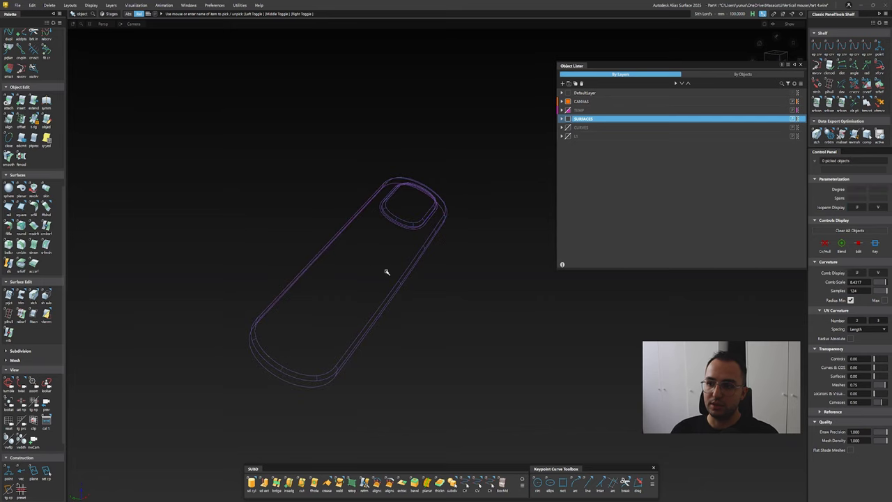
{"action": "key", "text": "ctrl+l"}
{"action": "right_click", "coordinate": [605, 146]}
{"action": "left_click", "coordinate": [620, 153]}
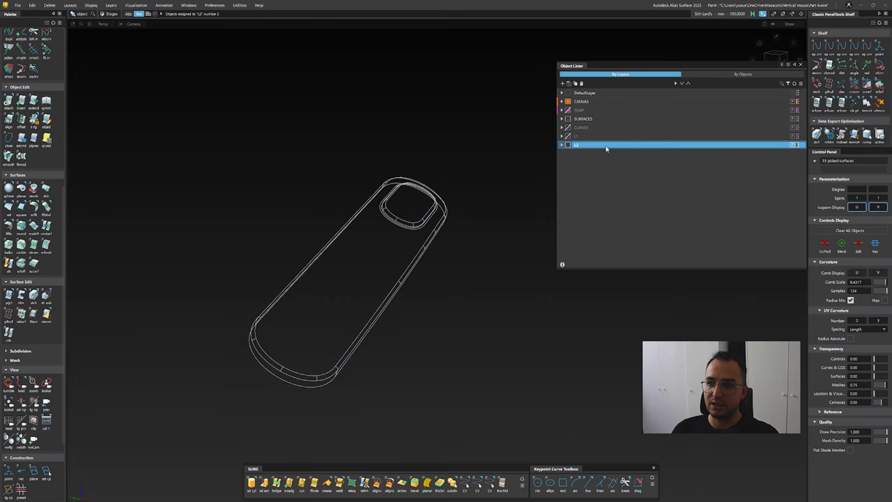
{"action": "double_click", "coordinate": [606, 148]}
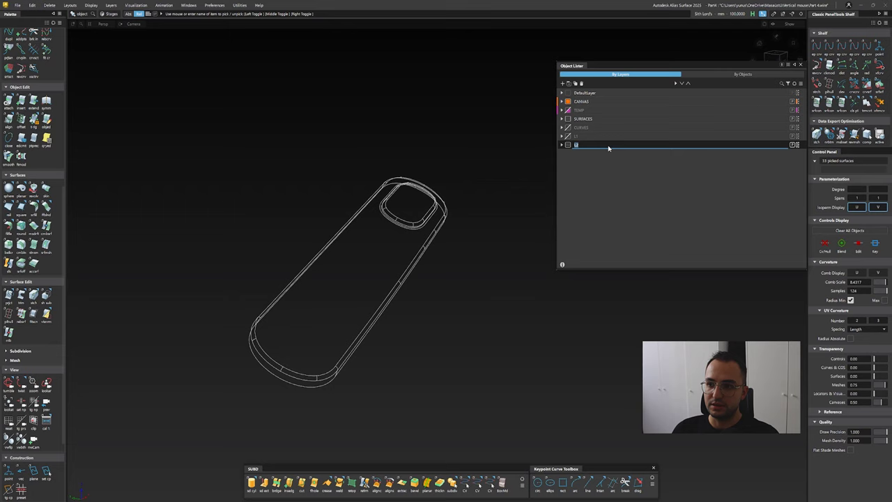
{"action": "type", "text": "LIGHT GRA"}
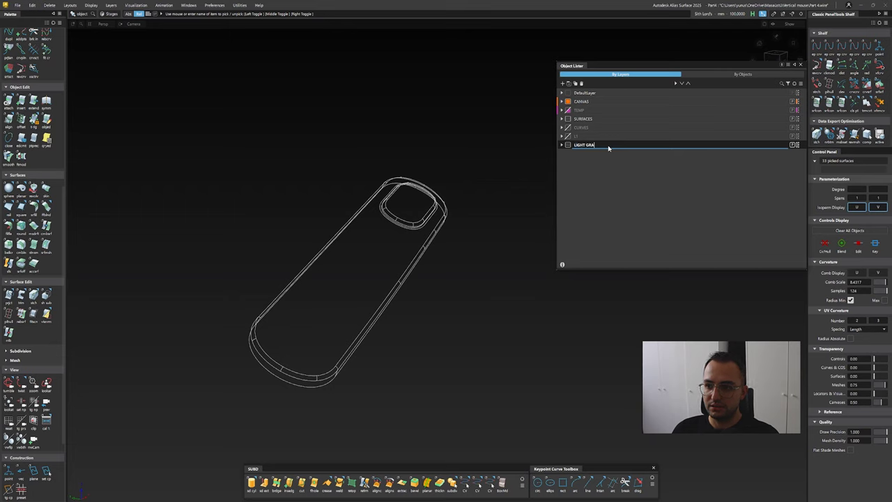
{"action": "type", "text": "Y"}
{"action": "key", "text": "Return"}
Step: Set the LIGHT GRAY layer colour to red and tumble out to the whole mouse
{"action": "left_click", "coordinate": [568, 145]}
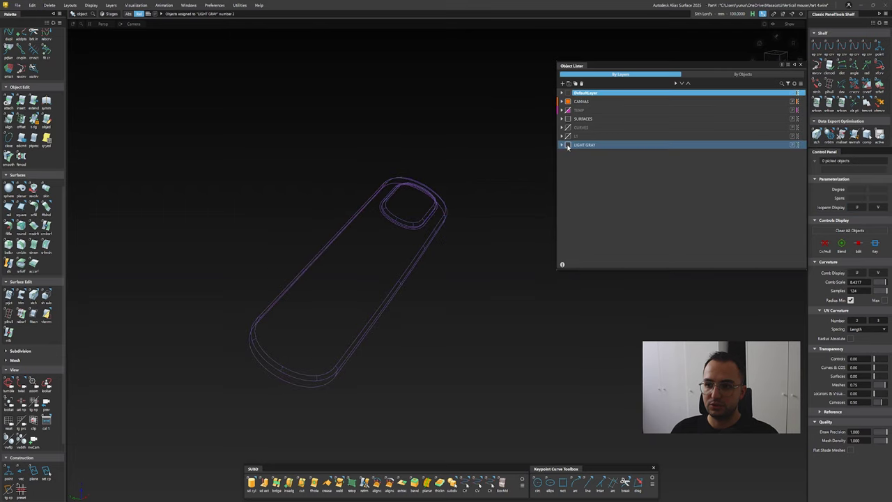
{"action": "left_click", "coordinate": [613, 150]}
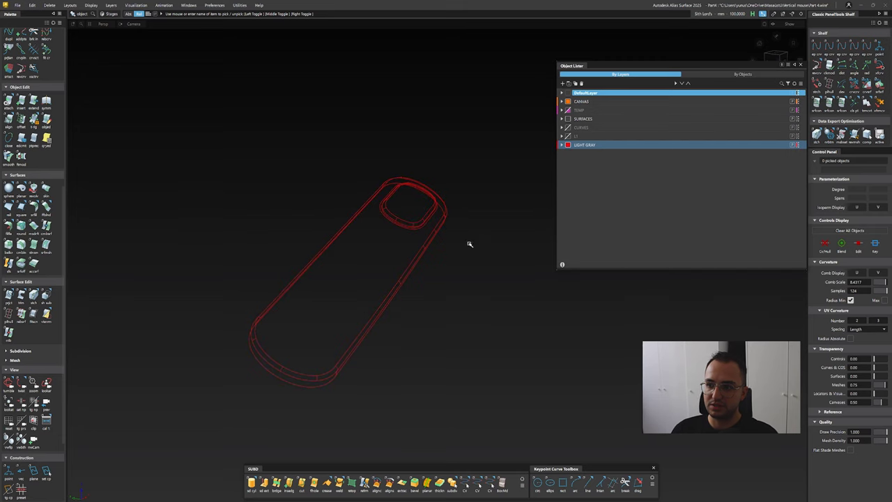
{"action": "mouse_move", "coordinate": [407, 254]}
{"action": "left_mouse_down", "text": "alt+shift"}
{"action": "mouse_move", "coordinate": [384, 247]}
{"action": "mouse_move", "coordinate": [354, 261]}
{"action": "mouse_move", "coordinate": [446, 136]}
{"action": "mouse_move", "coordinate": [334, 222]}
{"action": "mouse_move", "coordinate": [385, 214]}
{"action": "mouse_move", "coordinate": [369, 209]}
{"action": "mouse_move", "coordinate": [385, 210]}
{"action": "mouse_move", "coordinate": [402, 163]}
{"action": "left_mouse_up", "text": "alt+shift"}
{"action": "left_click", "coordinate": [419, 160]}
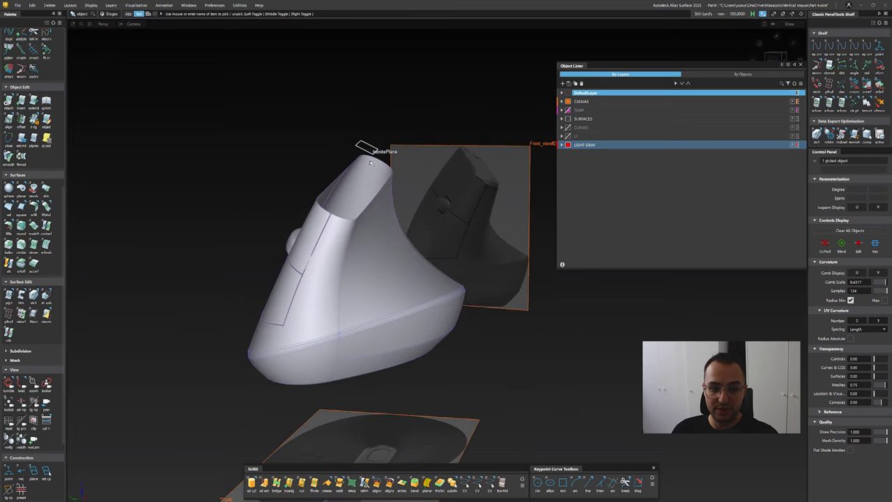
Step: Hide the CANVAS reference images, then pick the whole mouse and ungroup all its surfaces
{"action": "left_click", "coordinate": [569, 101]}
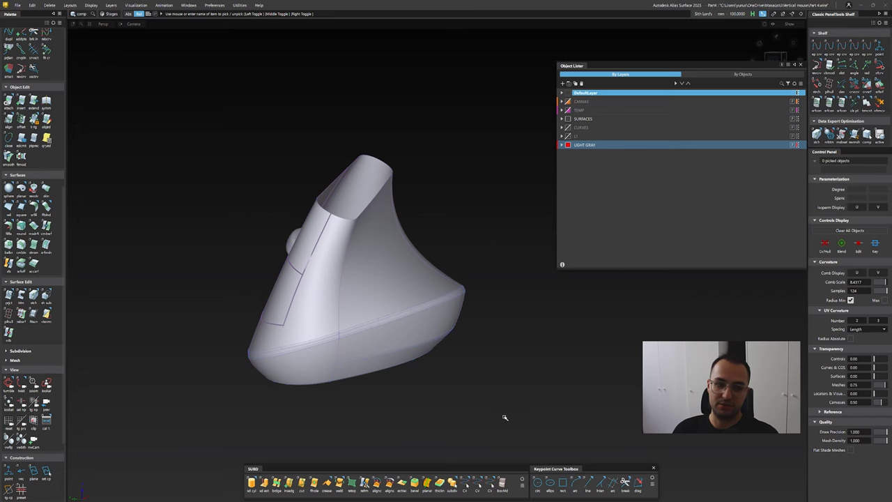
{"action": "left_click_drag", "start_coordinate": [530, 403], "coordinate": [235, 139]}
{"action": "left_click_drag", "start_coordinate": [512, 418], "coordinate": [193, 119]}
{"action": "left_click", "coordinate": [55, 8]}
{"action": "left_click", "coordinate": [66, 19]}
{"action": "left_click", "coordinate": [418, 285]}
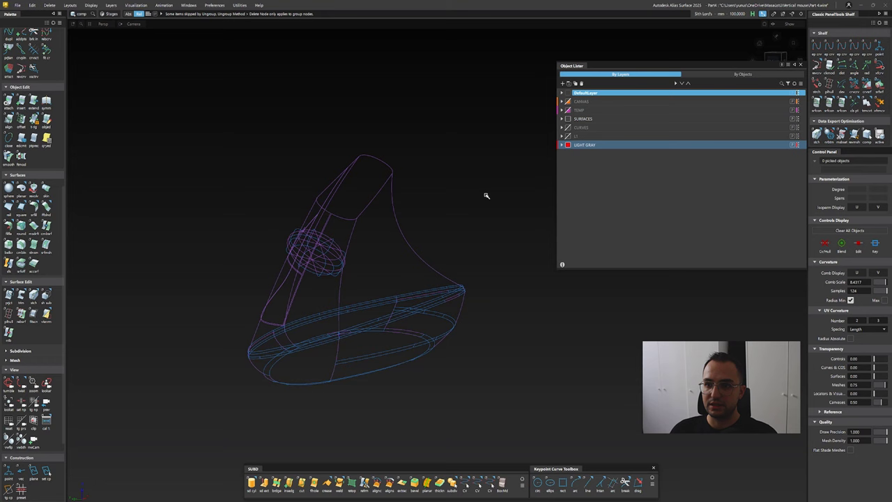
{"action": "left_click", "coordinate": [205, 133]}
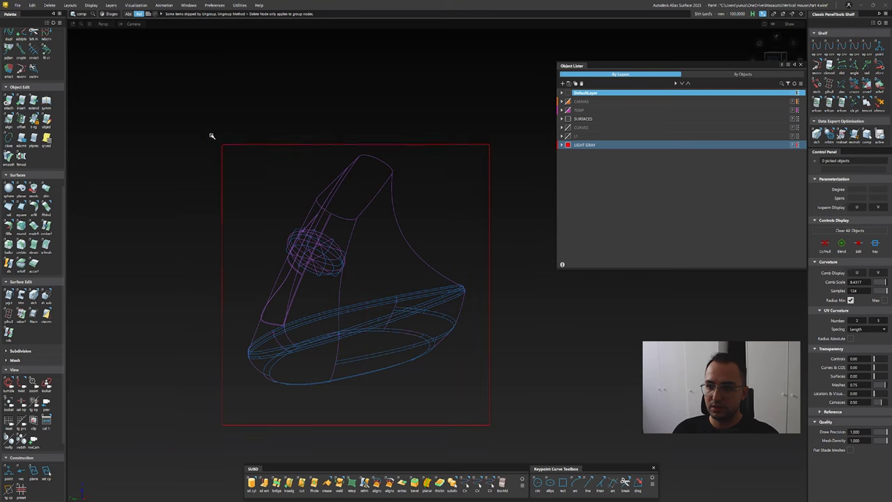
Step: Shade the mouse by surface normal direction and inspect its top
{"action": "left_click", "coordinate": [451, 176], "text": "ctrl+shift"}
{"action": "left_click", "coordinate": [450, 253]}
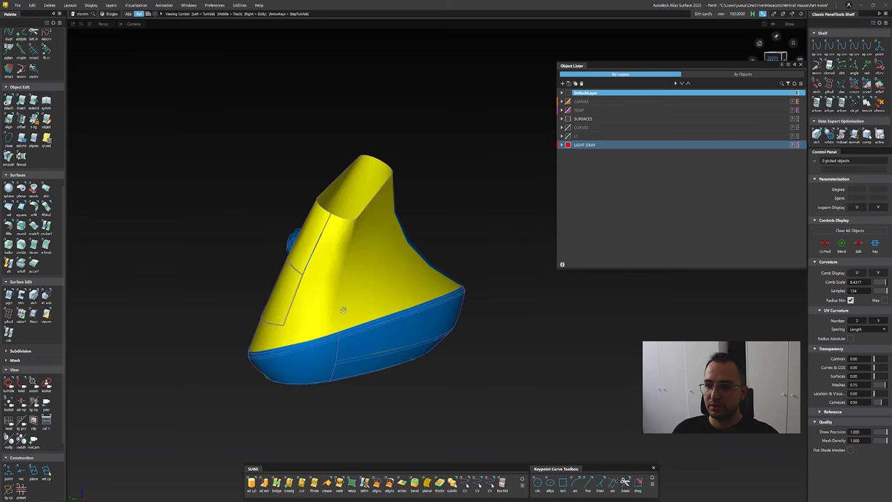
{"action": "left_click_drag", "start_coordinate": [296, 161], "coordinate": [198, 303], "text": "alt+shift"}
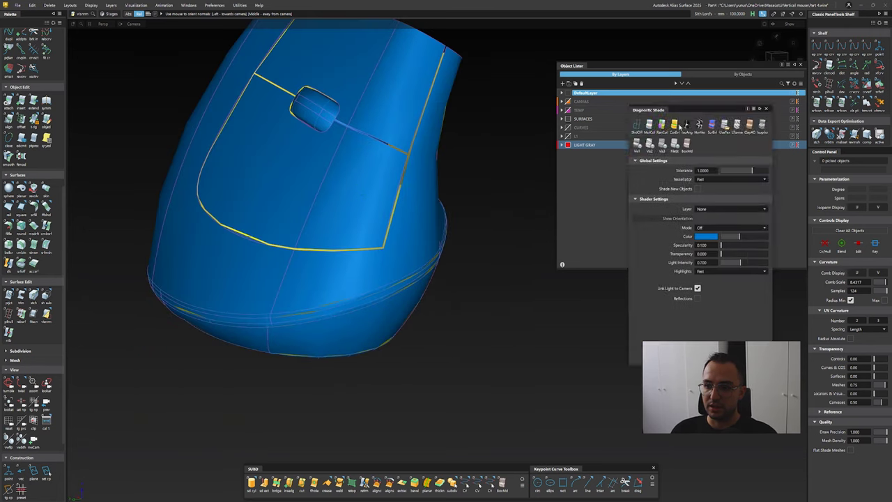
{"action": "left_click", "coordinate": [667, 243]}
{"action": "left_click", "coordinate": [732, 5]}
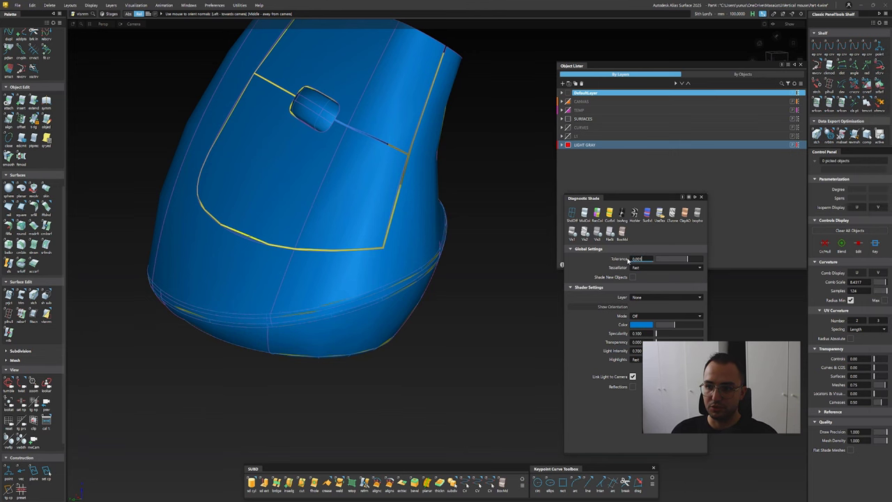
Step: Try Accurate tessellation, return it to Fast, and close the diagnostic shading settings
{"action": "left_click", "coordinate": [699, 266]}
{"action": "left_click", "coordinate": [655, 281]}
{"action": "left_click_drag", "start_coordinate": [349, 275], "coordinate": [572, 268], "text": "alt+shift"}
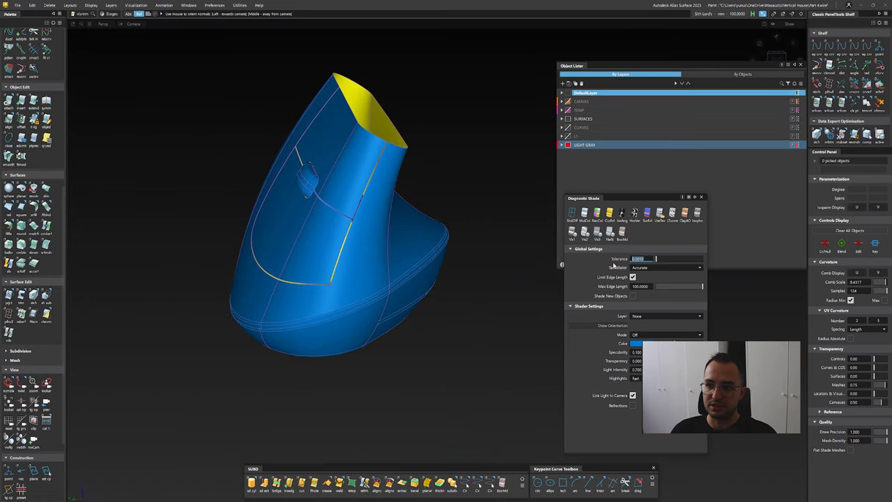
{"action": "left_click", "coordinate": [699, 267]}
{"action": "left_click", "coordinate": [666, 277]}
{"action": "left_click", "coordinate": [700, 197]}
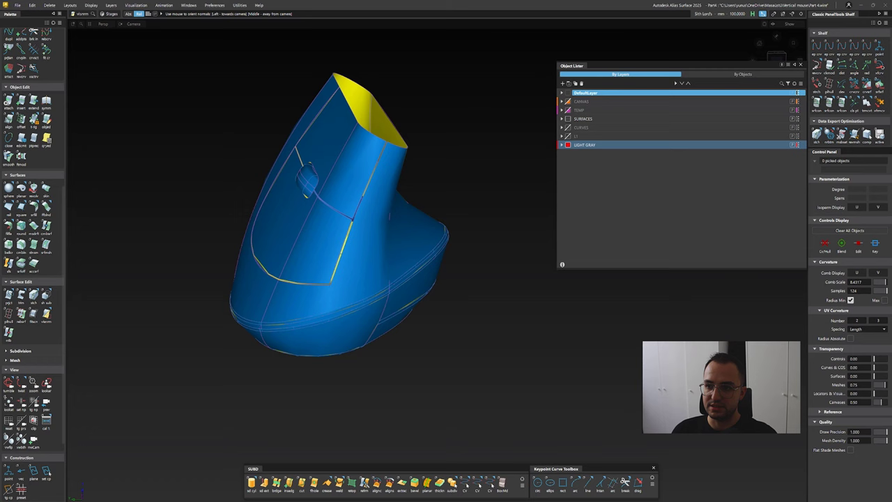
Step: Pick the 113 body surfaces and put them on a new layer named DARK GRAY
{"action": "left_click_drag", "start_coordinate": [530, 188], "coordinate": [453, 235], "text": "alt+shift"}
{"action": "key", "text": "Escape"}
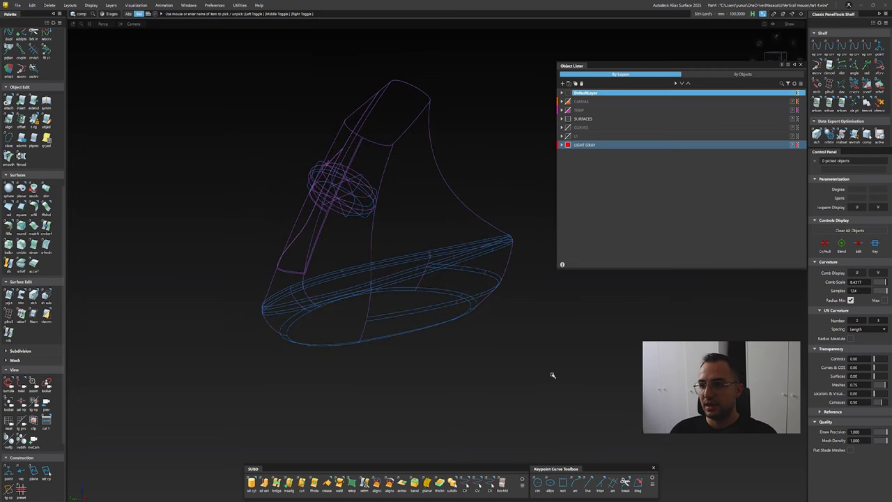
{"action": "left_click_drag", "start_coordinate": [550, 370], "coordinate": [326, 147]}
{"action": "double_click", "coordinate": [609, 167]}
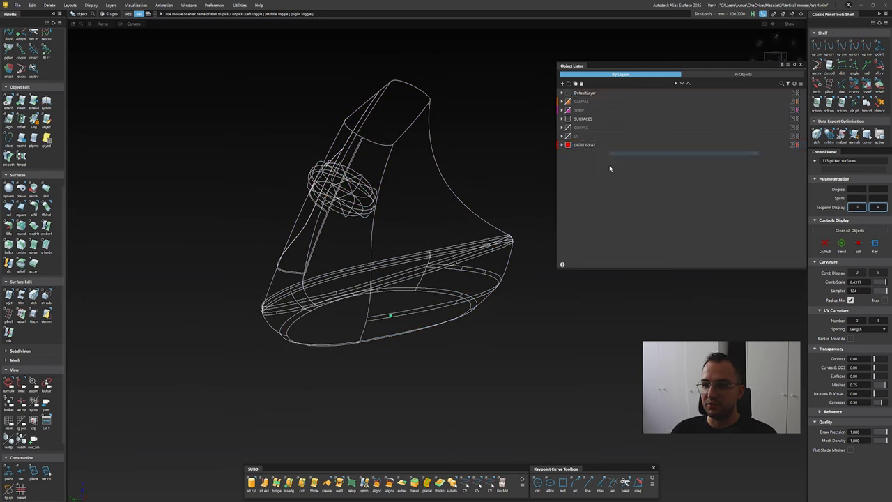
{"action": "double_click", "coordinate": [605, 154]}
{"action": "type", "text": "DARK GRAY"}
{"action": "key", "text": "Return"}
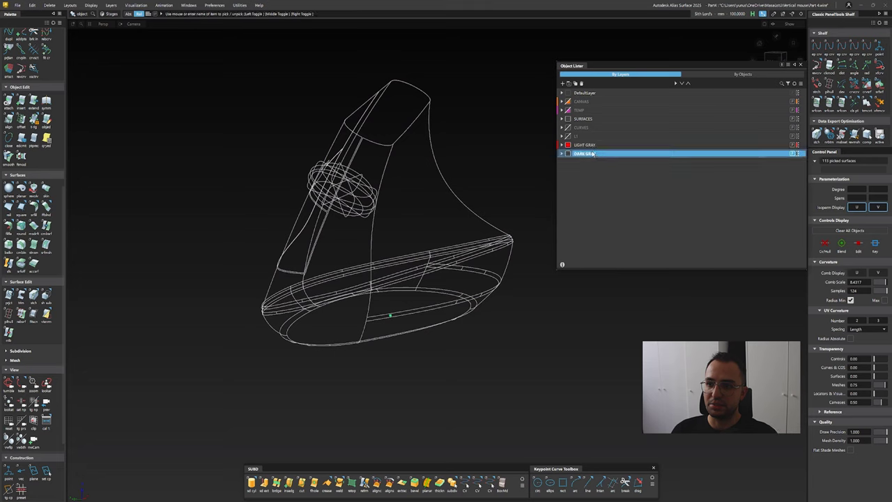
Step: Expand the SURFACES layer and delete its Offset and draft group entries
{"action": "left_click", "coordinate": [486, 213]}
{"action": "left_click", "coordinate": [562, 120]}
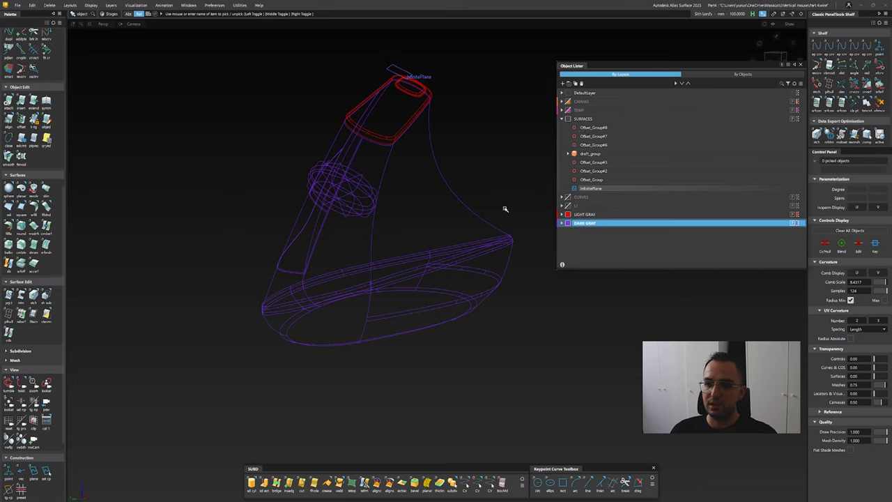
{"action": "left_click", "coordinate": [597, 154]}
{"action": "left_click", "coordinate": [569, 153]}
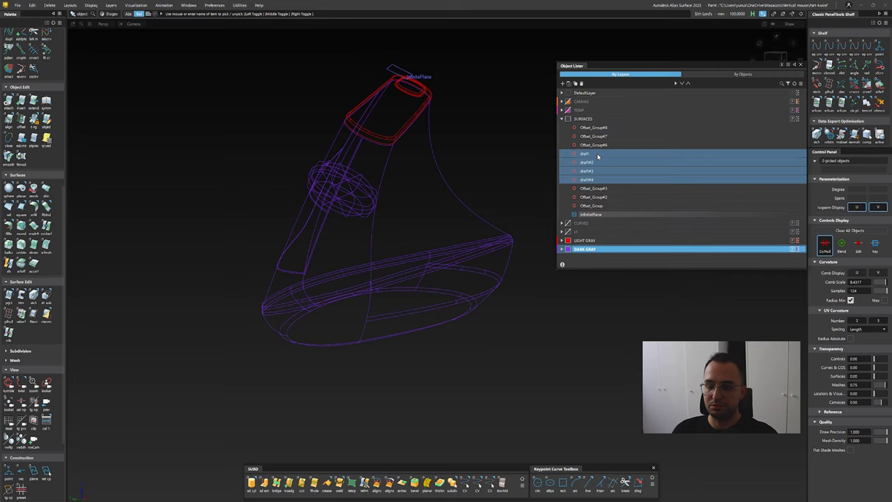
{"action": "left_click", "coordinate": [593, 128]}
{"action": "left_click", "coordinate": [592, 206], "text": "shift"}
{"action": "right_click", "coordinate": [590, 137]}
{"action": "left_click", "coordinate": [604, 250]}
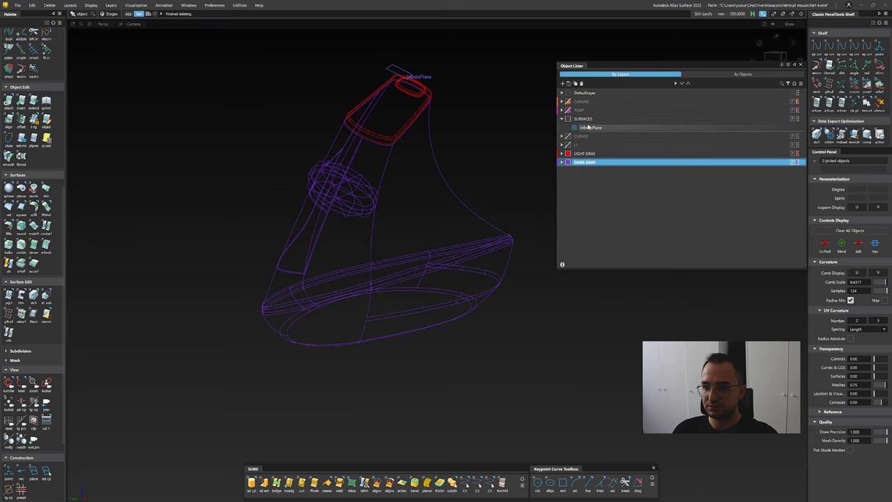
Step: Move the InfinitePlane to DefaultLayer and delete the SURFACES layer
{"action": "left_click", "coordinate": [589, 129]}
{"action": "left_click", "coordinate": [585, 92]}
{"action": "right_click", "coordinate": [586, 92]}
{"action": "left_click", "coordinate": [601, 99]}
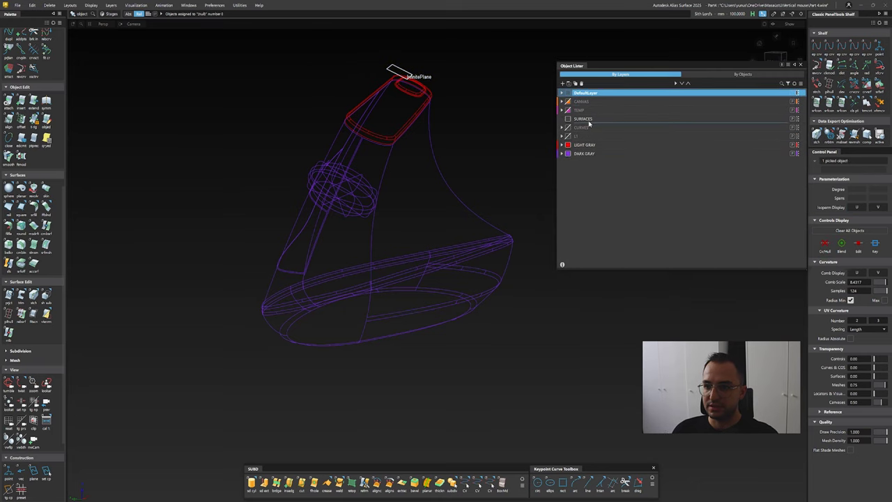
{"action": "left_click", "coordinate": [583, 119]}
{"action": "right_click", "coordinate": [573, 118]}
{"action": "left_click", "coordinate": [596, 294]}
{"action": "key", "text": "Return"}
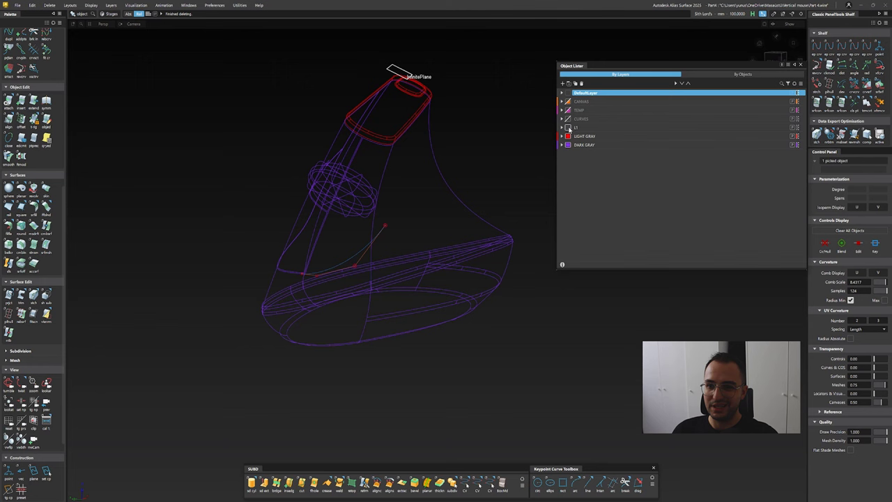
Step: Delete the leftover L1 layer
{"action": "left_click_drag", "start_coordinate": [487, 202], "coordinate": [413, 316], "text": "alt+shift"}
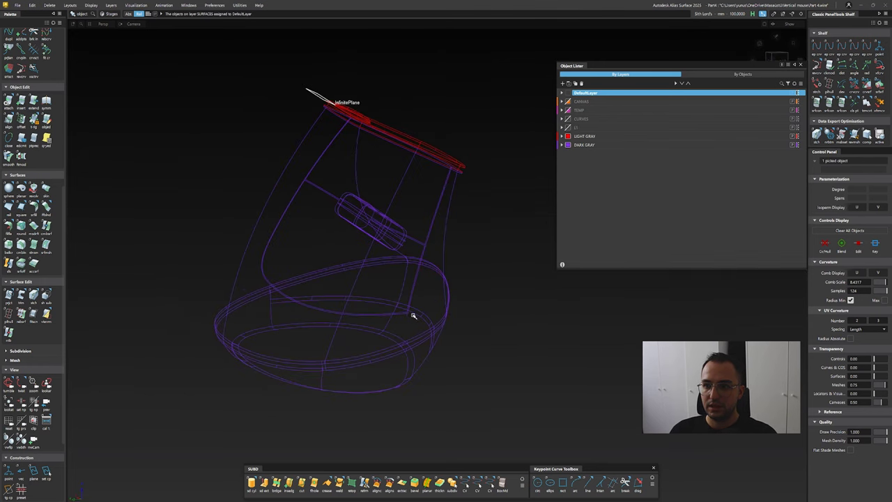
{"action": "left_click", "coordinate": [582, 118]}
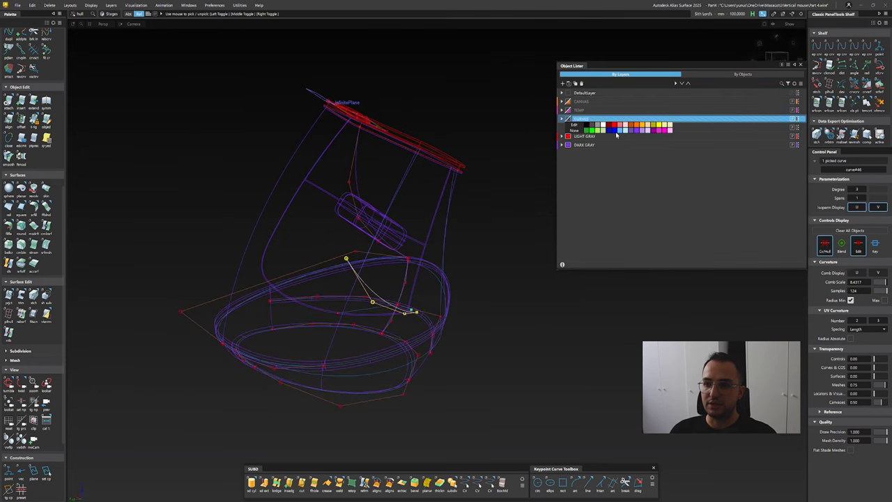
{"action": "left_click", "coordinate": [473, 342]}
{"action": "left_click_drag", "start_coordinate": [474, 343], "coordinate": [488, 209], "text": "alt+shift"}
{"action": "right_click", "coordinate": [585, 128]}
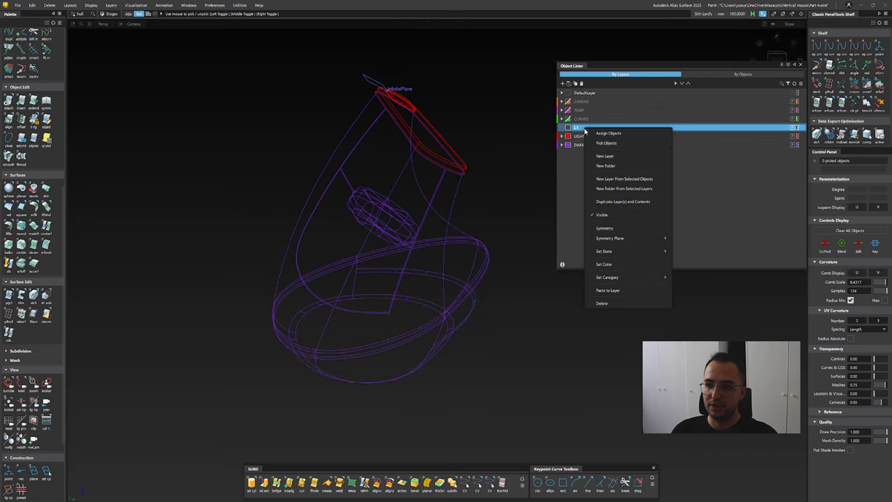
{"action": "left_click", "coordinate": [615, 304]}
{"action": "mouse_move", "coordinate": [446, 230]}
{"action": "left_mouse_down", "text": "alt+shift"}
{"action": "mouse_move", "coordinate": [378, 205]}
{"action": "mouse_move", "coordinate": [482, 120]}
{"action": "mouse_move", "coordinate": [460, 157]}
{"action": "left_mouse_up", "text": "alt+shift"}
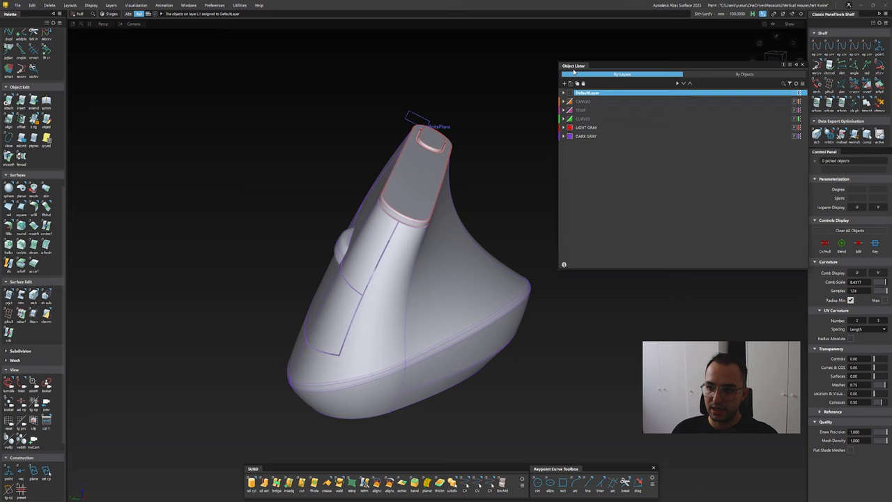
Step: Shrink the shader windows and move them below the model
{"action": "key", "text": "Escape"}
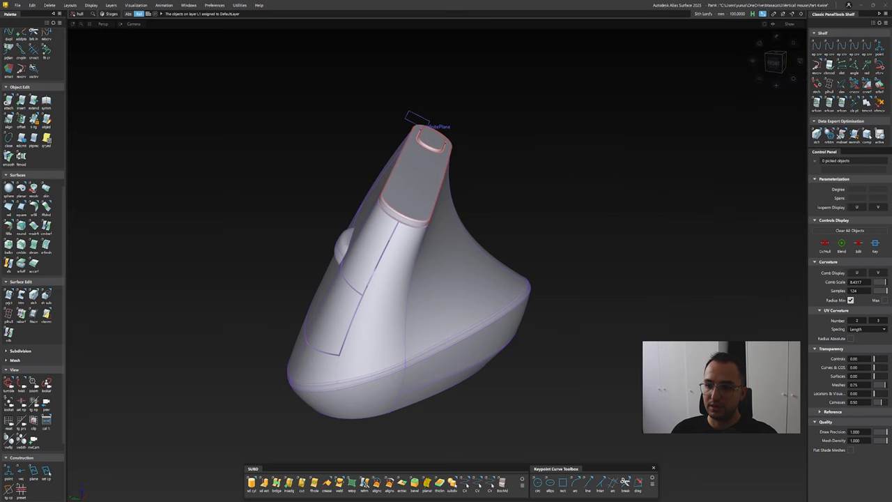
{"action": "left_click_drag", "start_coordinate": [438, 213], "coordinate": [242, 299]}
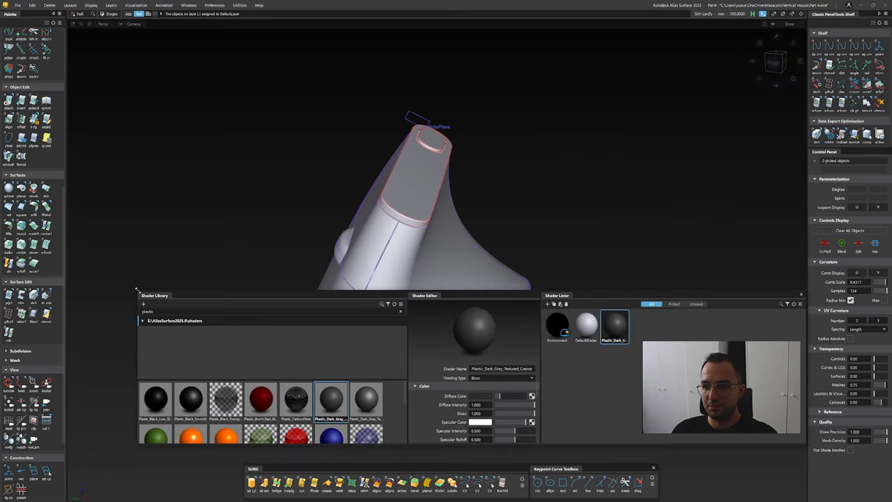
{"action": "left_click_drag", "start_coordinate": [137, 290], "coordinate": [168, 327]}
{"action": "left_click_drag", "start_coordinate": [252, 336], "coordinate": [226, 396]}
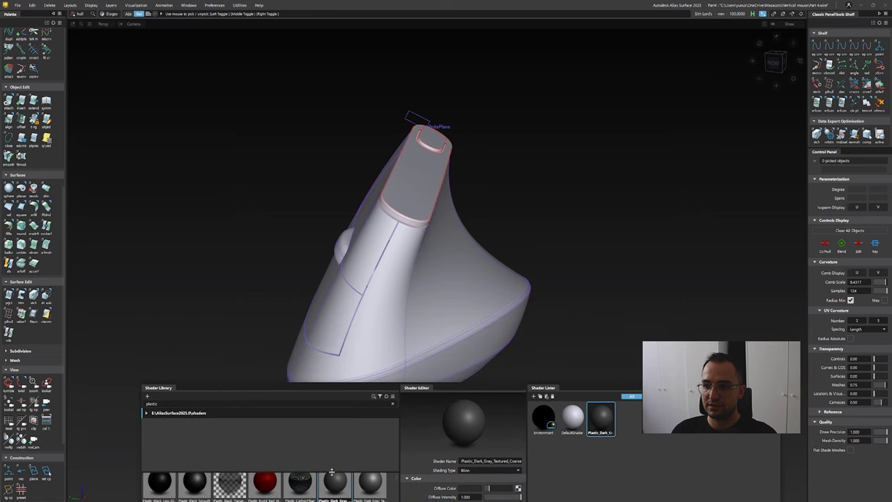
{"action": "left_click_drag", "start_coordinate": [423, 294], "coordinate": [413, 295], "text": "alt+shift"}
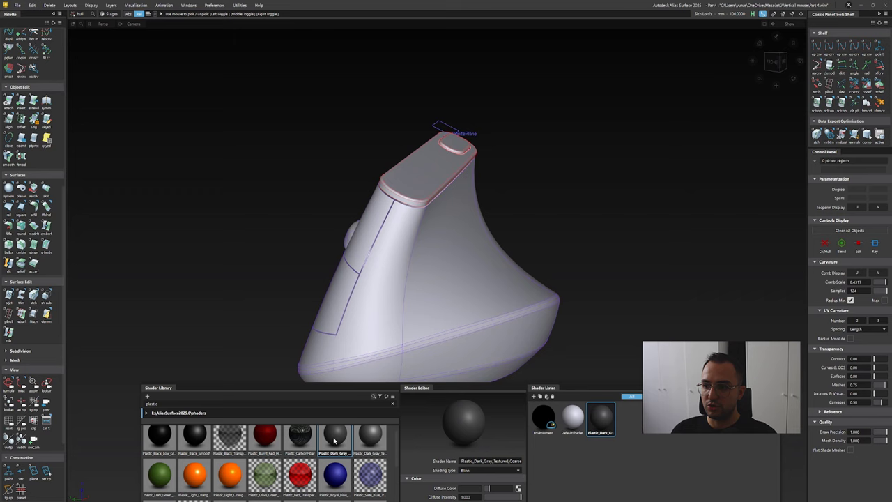
Step: Add Plastic_Black_Smooth and assign it to the mouse body surfaces
{"action": "double_click", "coordinate": [195, 439]}
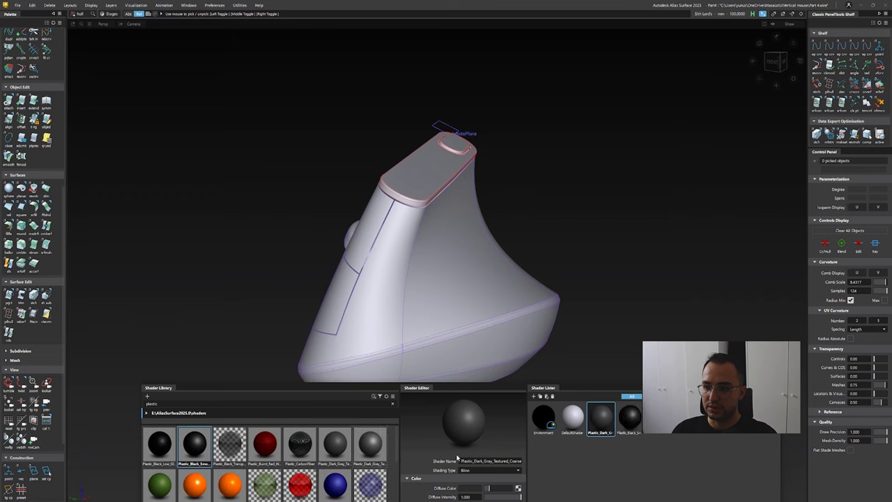
{"action": "left_click", "coordinate": [440, 181]}
{"action": "left_click", "coordinate": [630, 416]}
{"action": "left_click", "coordinate": [631, 422]}
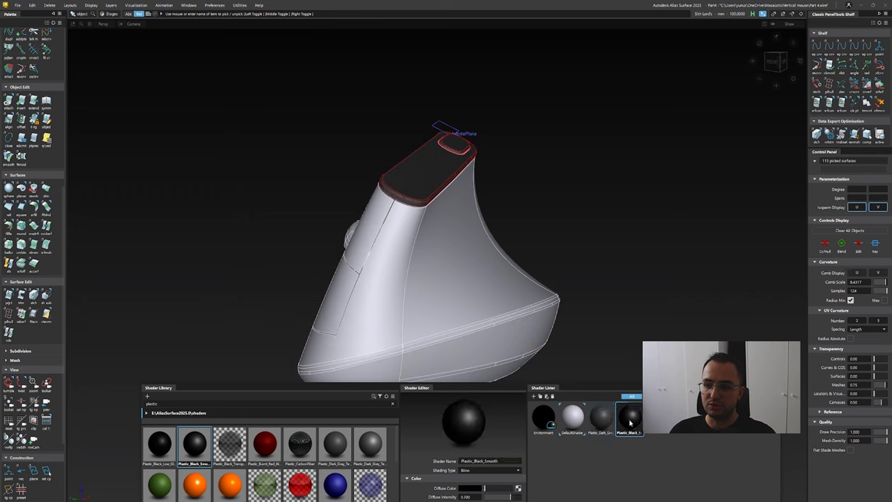
{"action": "left_click_drag", "start_coordinate": [488, 334], "coordinate": [498, 339], "text": "alt+shift"}
Step: Lighten the Diffuse Color of Plastic_Dark_Gray_Textured_Coarse and Plastic_Black_Smooth
{"action": "left_click", "coordinate": [599, 418]}
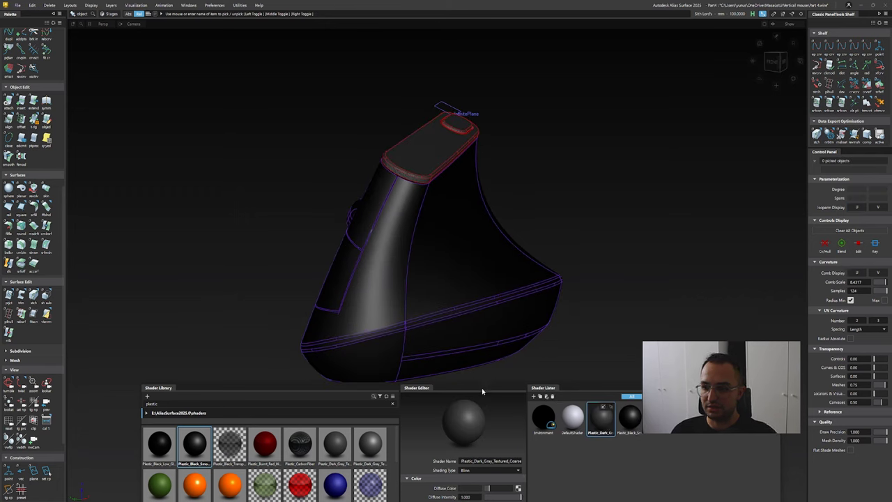
{"action": "left_click_drag", "start_coordinate": [482, 388], "coordinate": [482, 341]}
{"action": "left_click_drag", "start_coordinate": [489, 442], "coordinate": [500, 444]}
{"action": "left_click", "coordinate": [629, 371]}
{"action": "left_click", "coordinate": [490, 443]}
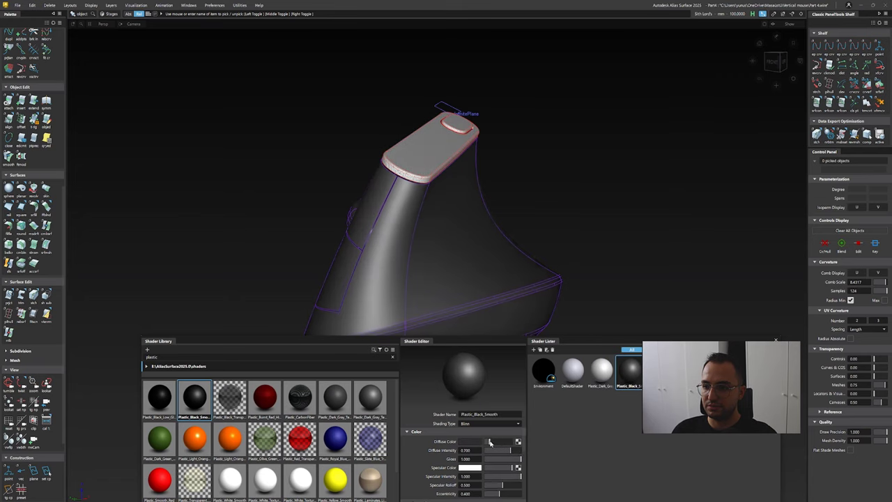
{"action": "right_click_drag", "start_coordinate": [491, 437], "coordinate": [571, 323], "text": "alt+shift"}
{"action": "left_click_drag", "start_coordinate": [572, 322], "coordinate": [714, 246], "text": "alt+shift"}
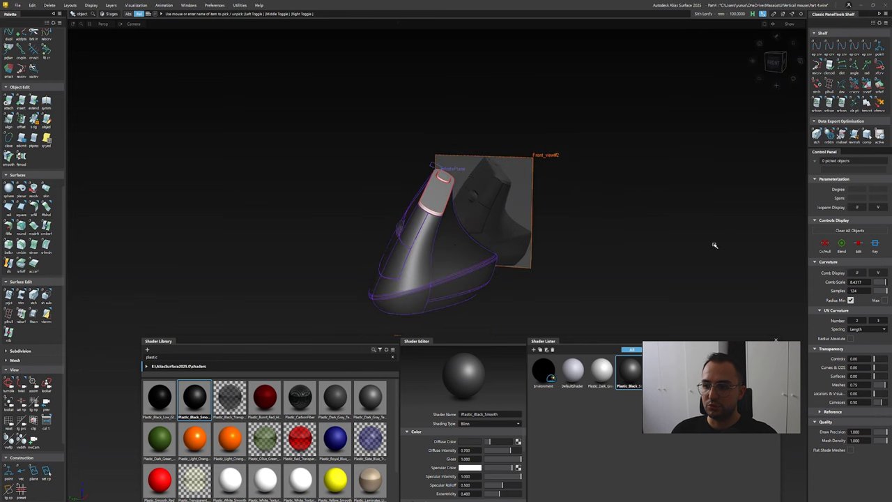
Step: Lower Plastic_Dark_Gray_Textured_Coarse's diffuse intensity to 0.610
{"action": "scroll", "coordinate": [470, 229], "scroll_direction": "up", "scroll_amount": 10}
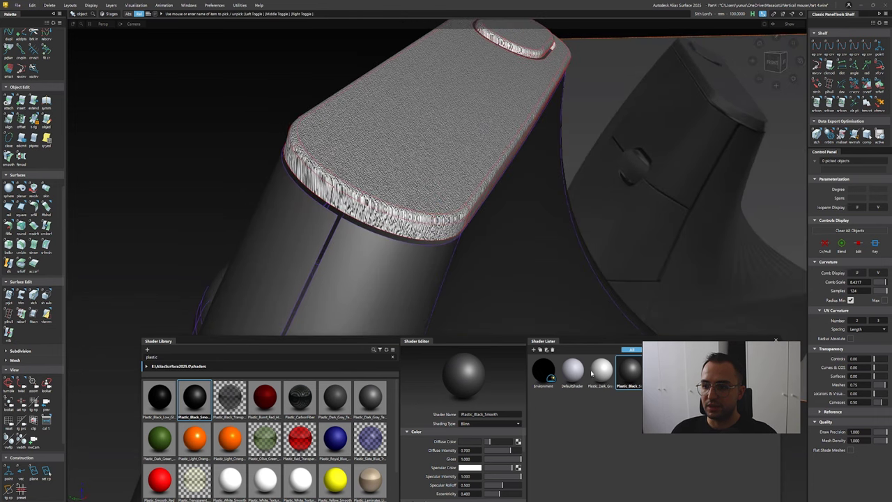
{"action": "left_click", "coordinate": [601, 371]}
{"action": "scroll", "coordinate": [495, 490], "scroll_direction": "down", "scroll_amount": 6}
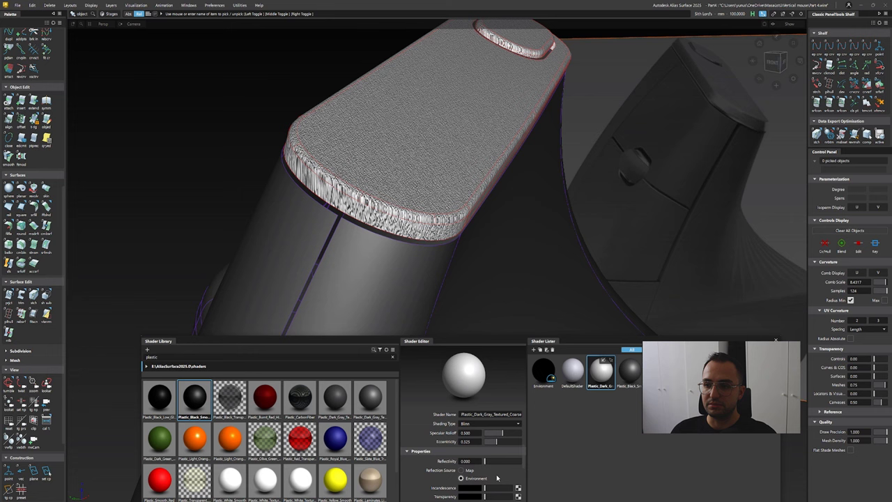
{"action": "scroll", "coordinate": [498, 464], "scroll_direction": "up", "scroll_amount": 6}
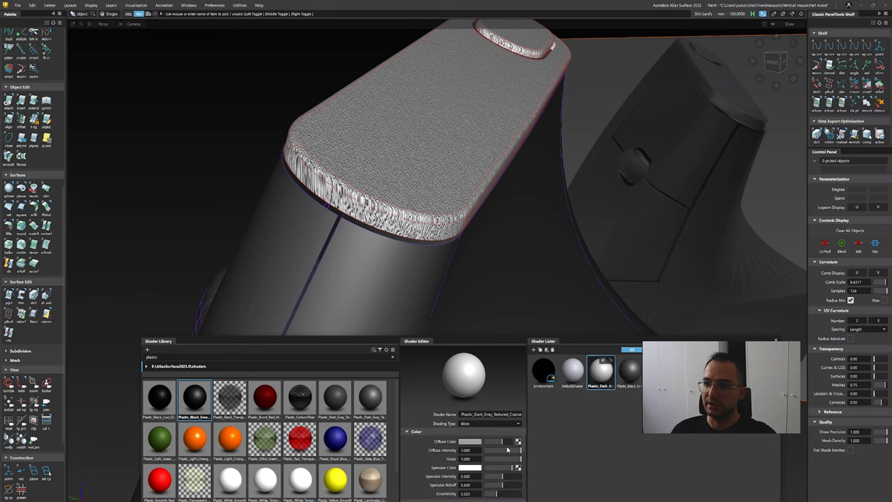
{"action": "left_click_drag", "start_coordinate": [514, 452], "coordinate": [507, 457]}
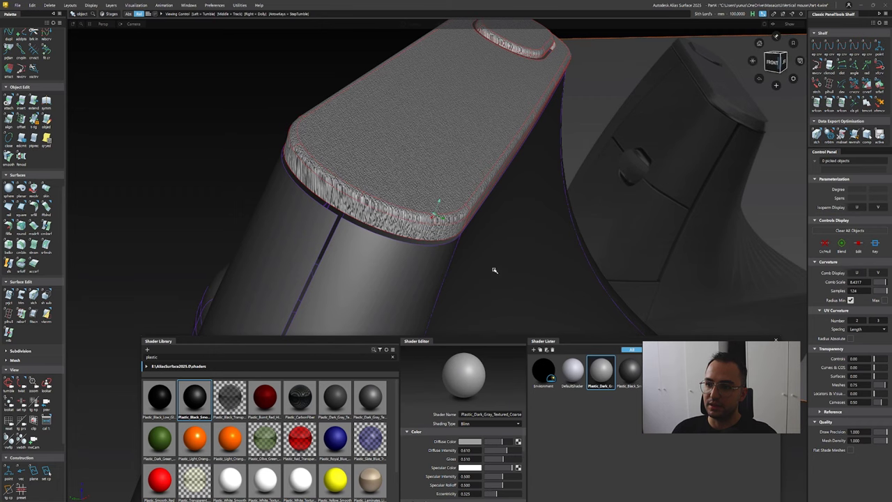
{"action": "right_click_drag", "start_coordinate": [494, 270], "coordinate": [530, 254], "text": "alt+shift"}
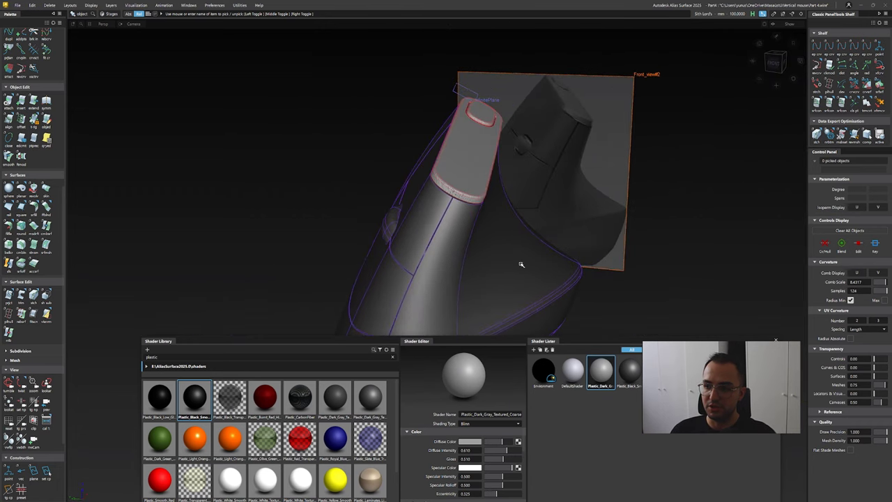
Step: Reduce Plastic_Black_Smooth's gloss to 0.490
{"action": "left_click", "coordinate": [629, 369]}
{"action": "left_click", "coordinate": [774, 63]}
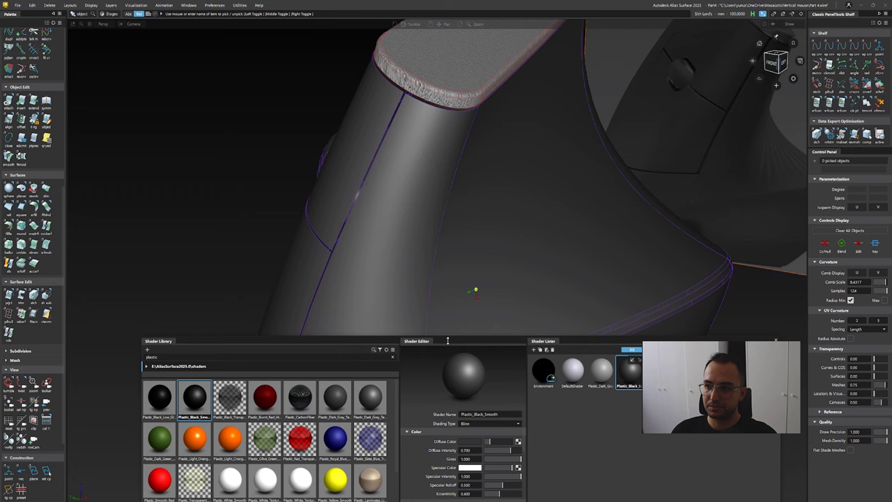
{"action": "left_click_drag", "start_coordinate": [497, 459], "coordinate": [505, 463]}
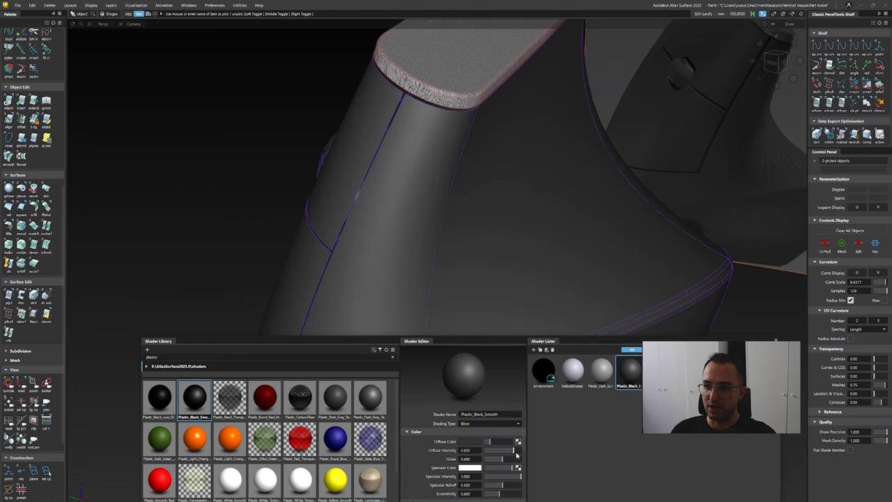
{"action": "right_click_drag", "start_coordinate": [487, 327], "coordinate": [442, 307], "text": "alt+shift"}
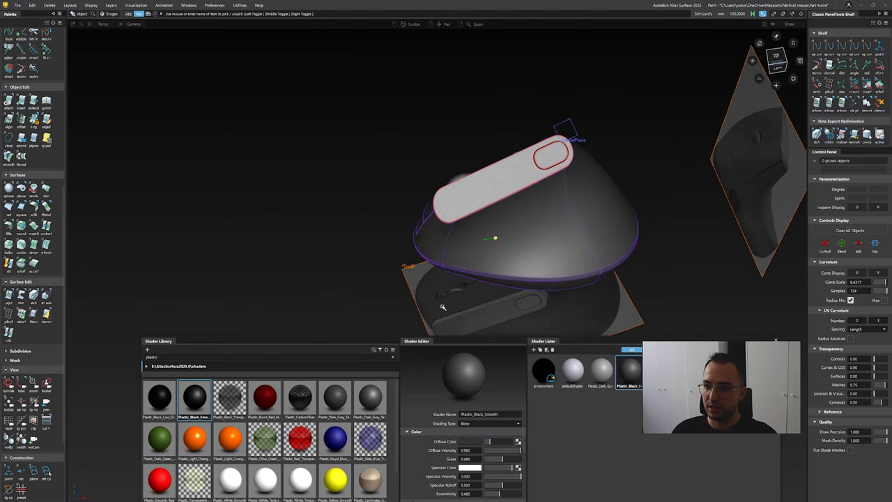
{"action": "right_click_drag", "start_coordinate": [585, 223], "coordinate": [578, 328], "text": "alt+shift"}
Step: Compare the mouse with the front reference and fine-tune Plastic_Black_Smooth's brightness
{"action": "left_click", "coordinate": [601, 369]}
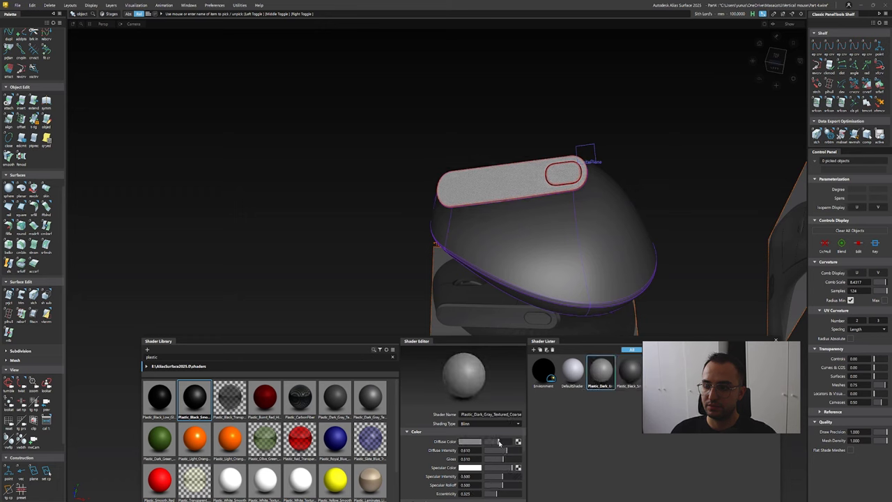
{"action": "left_click_drag", "start_coordinate": [550, 278], "coordinate": [585, 230], "text": "alt+shift"}
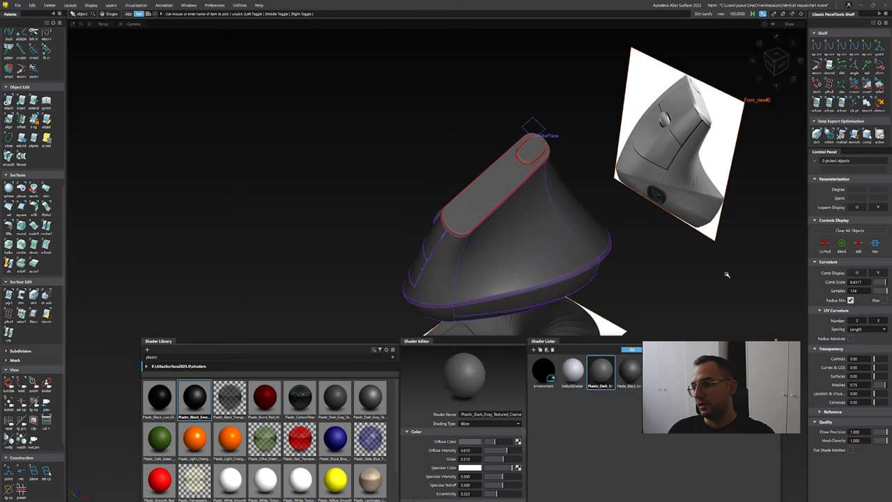
{"action": "left_click", "coordinate": [776, 64]}
{"action": "left_click_drag", "start_coordinate": [544, 200], "coordinate": [446, 247], "text": "alt+shift"}
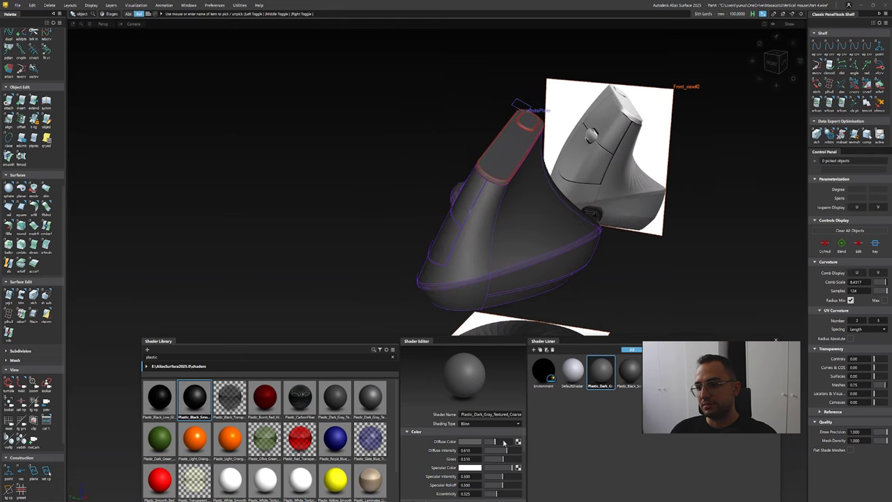
{"action": "left_click", "coordinate": [630, 369]}
{"action": "mouse_move", "coordinate": [493, 443]}
{"action": "left_mouse_down"}
{"action": "mouse_move", "coordinate": [508, 443]}
{"action": "mouse_move", "coordinate": [493, 444]}
{"action": "left_mouse_up"}
{"action": "left_click_drag", "start_coordinate": [627, 209], "coordinate": [434, 249], "text": "alt+shift"}
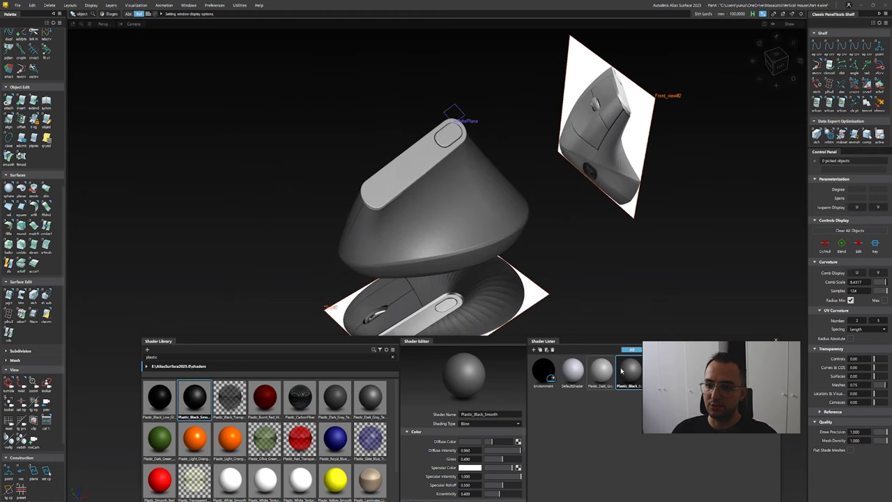
Step: Delete unused shaders, keeping only the environment, default and two plastic shaders
{"action": "left_click", "coordinate": [546, 350]}
{"action": "left_click", "coordinate": [409, 280]}
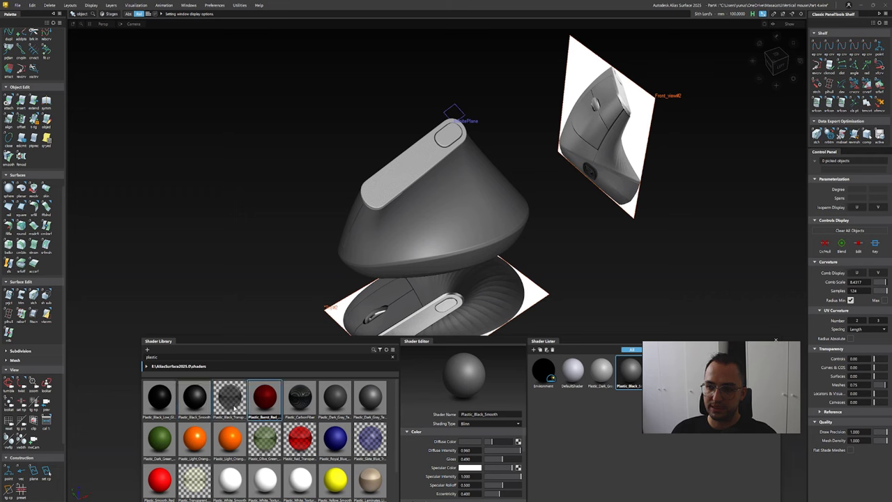
{"action": "left_click", "coordinate": [234, 410]}
{"action": "left_click", "coordinate": [547, 350]}
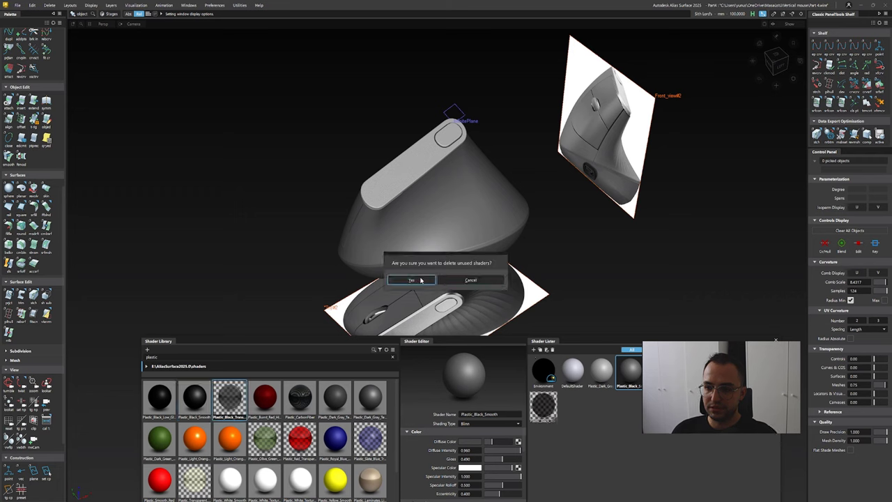
{"action": "key", "text": "Return"}
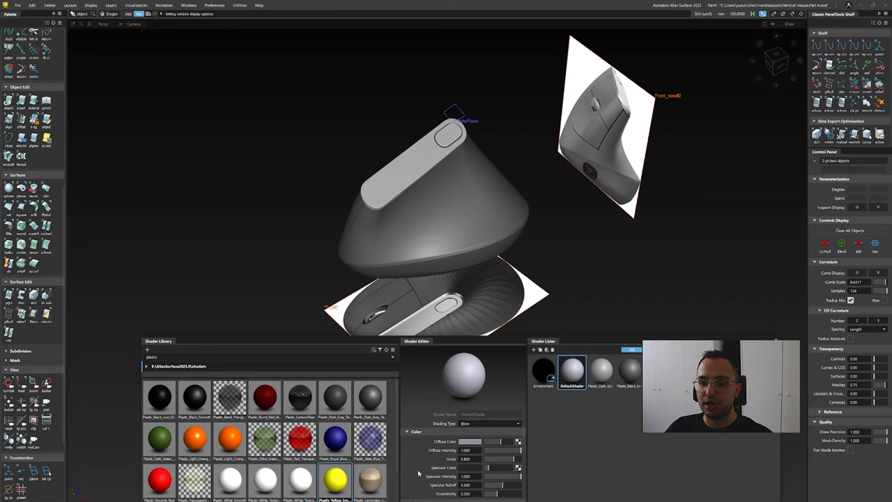
{"action": "right_click", "coordinate": [778, 348]}
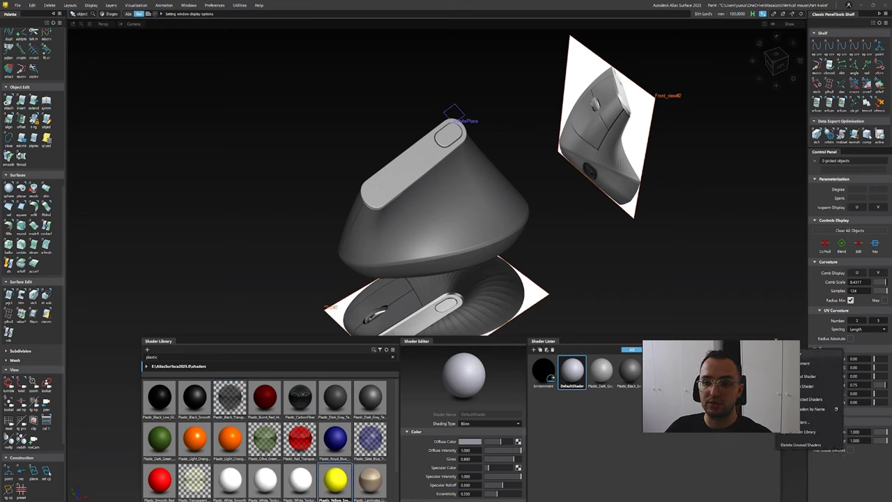
{"action": "left_click", "coordinate": [794, 445]}
{"action": "left_click", "coordinate": [422, 279]}
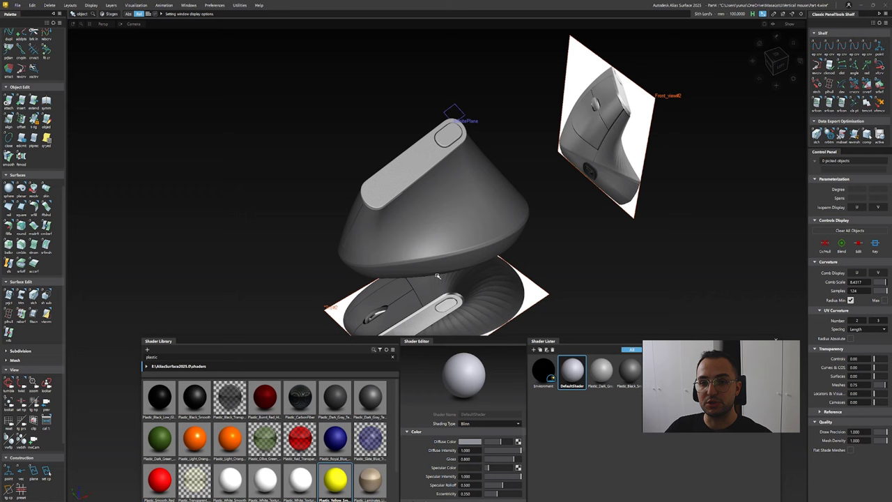
{"action": "left_click_drag", "start_coordinate": [438, 276], "coordinate": [520, 328], "text": "alt+shift"}
Step: Hide the reference image planes with Ctrl+I and view the mouse from above
{"action": "left_click_drag", "start_coordinate": [434, 305], "coordinate": [460, 297], "text": "alt+shift"}
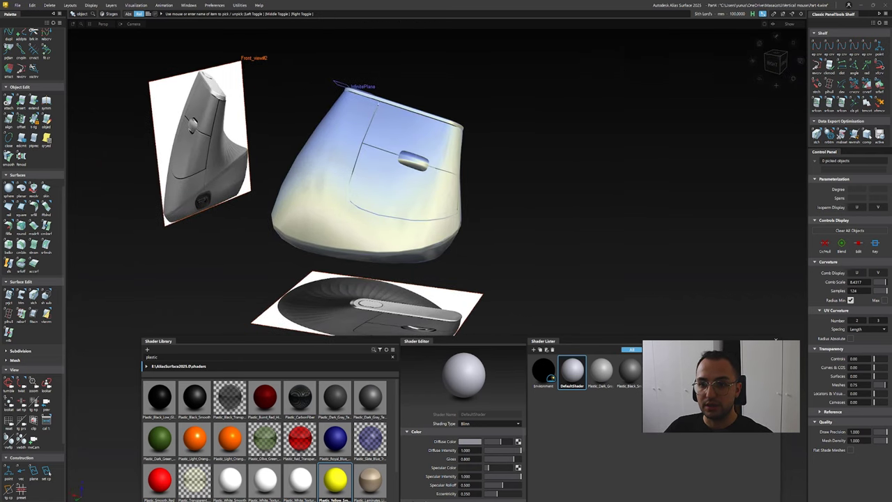
{"action": "left_click_drag", "start_coordinate": [459, 155], "coordinate": [481, 149], "text": "alt+shift"}
{"action": "key", "text": "ctrl+i"}
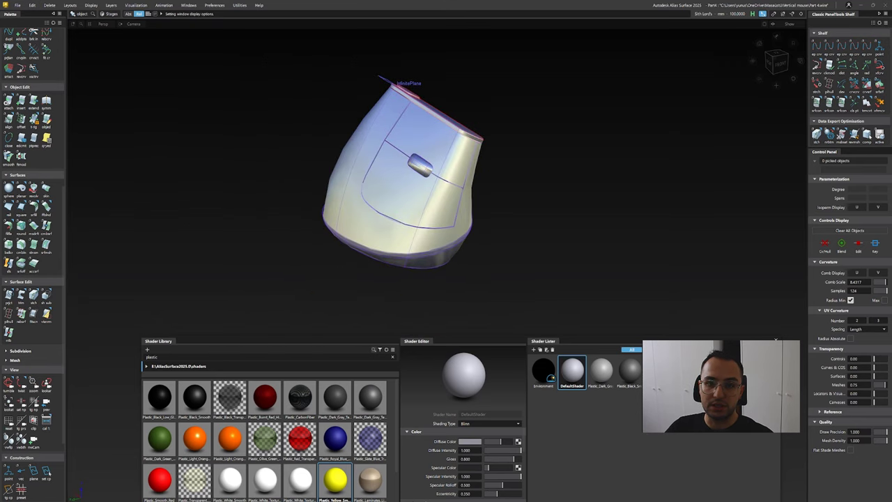
{"action": "left_click_drag", "start_coordinate": [391, 230], "coordinate": [349, 250], "text": "alt+shift"}
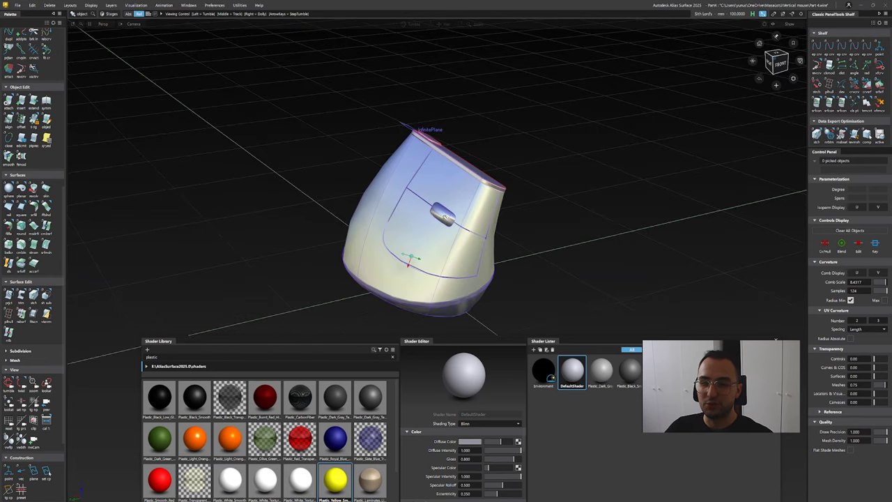
{"action": "right_click_drag", "start_coordinate": [349, 251], "coordinate": [333, 260], "text": "alt+shift"}
{"action": "left_click_drag", "start_coordinate": [333, 260], "coordinate": [494, 232], "text": "alt+shift"}
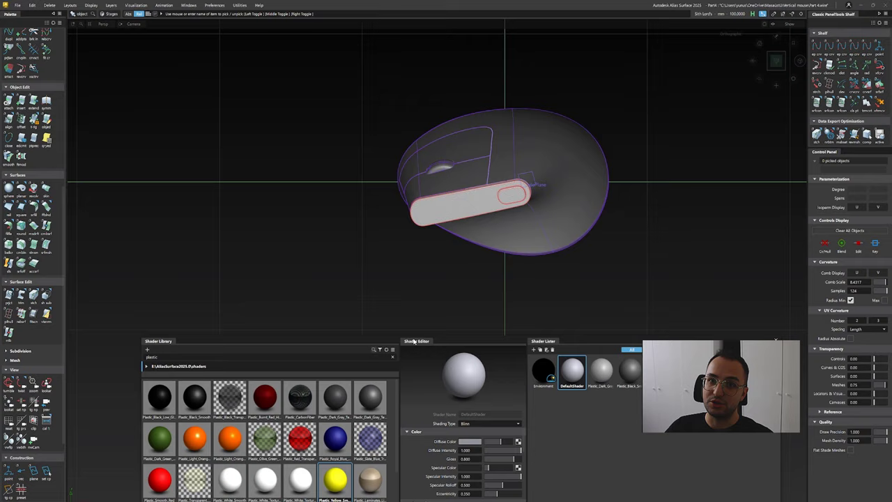